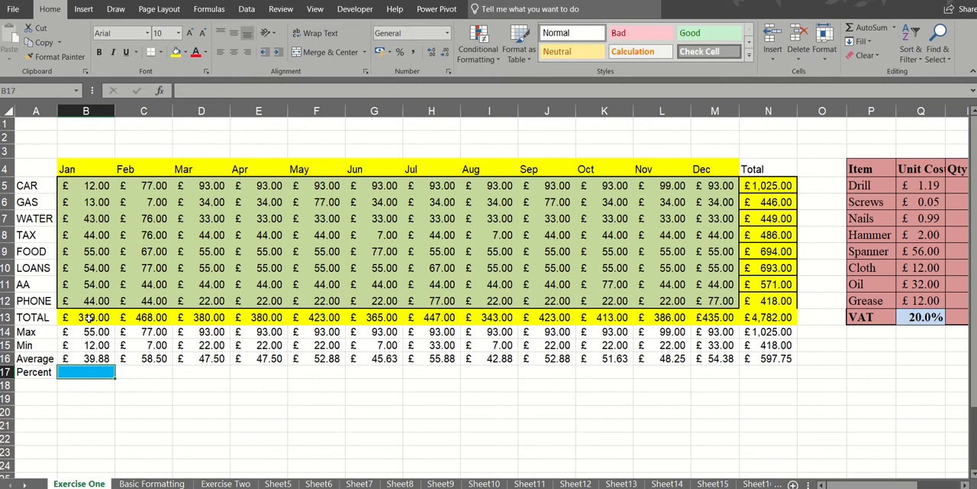
- Enter the formula =B13/N13 in B17 to calculate January's share of the yearly total
click(84, 317)
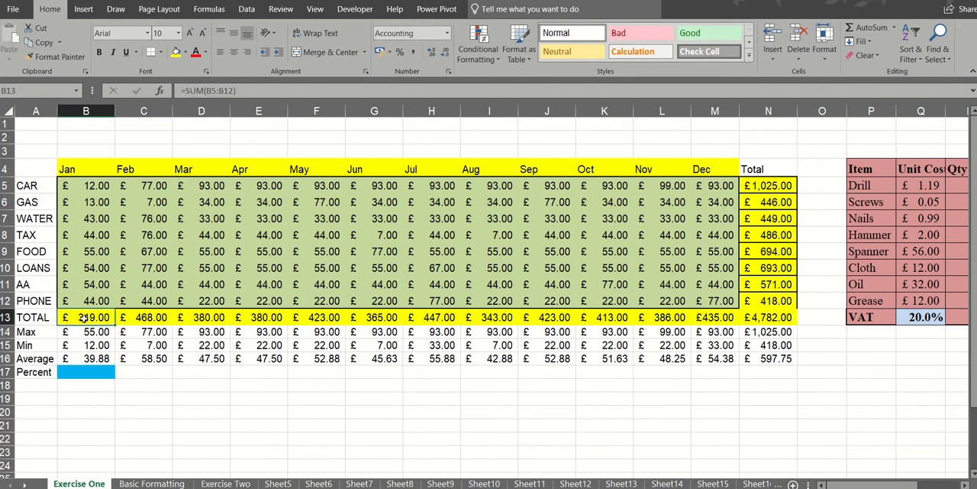
click(765, 321)
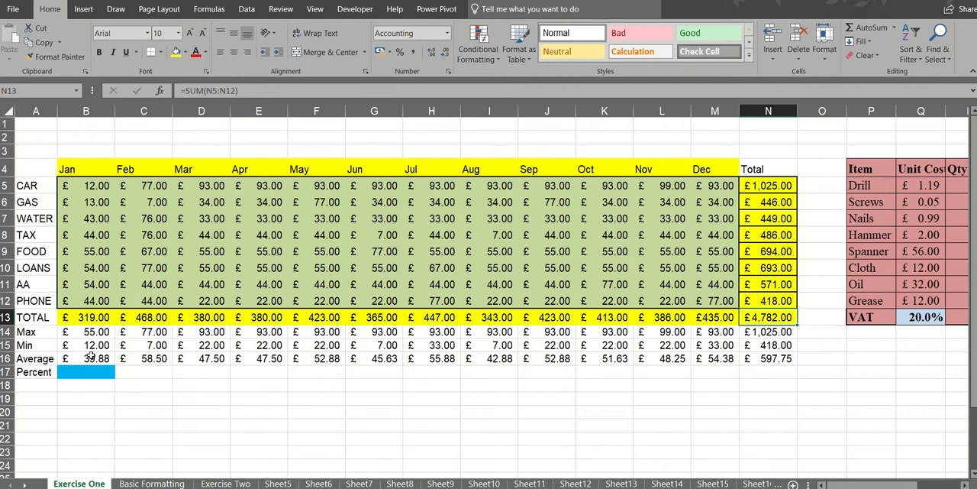
click(93, 373)
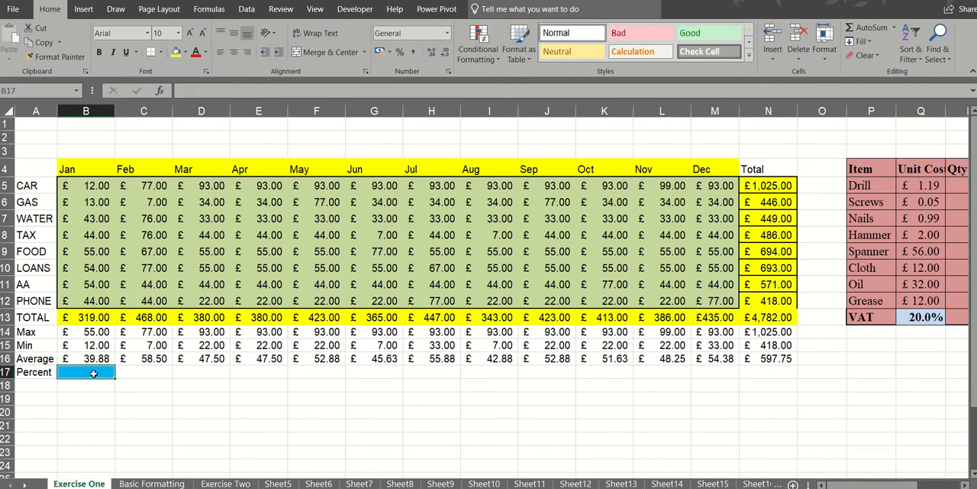
text(=)
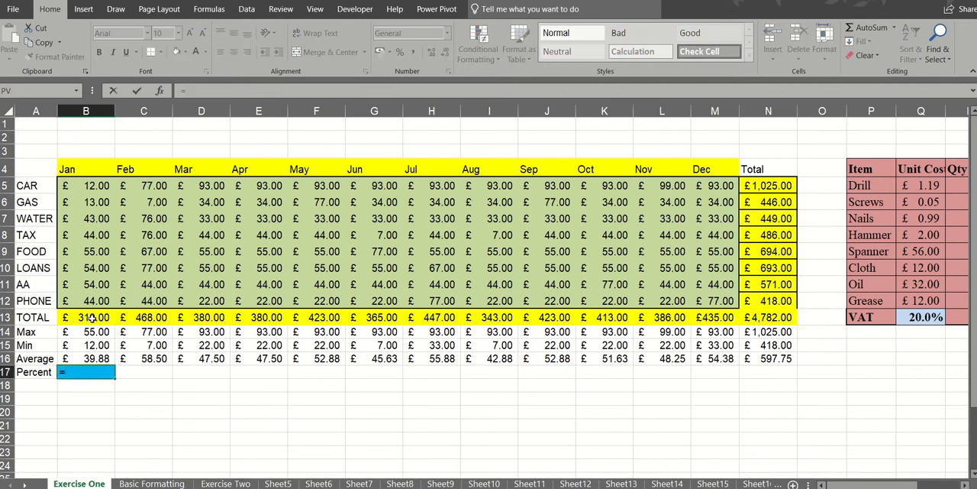
click(92, 318)
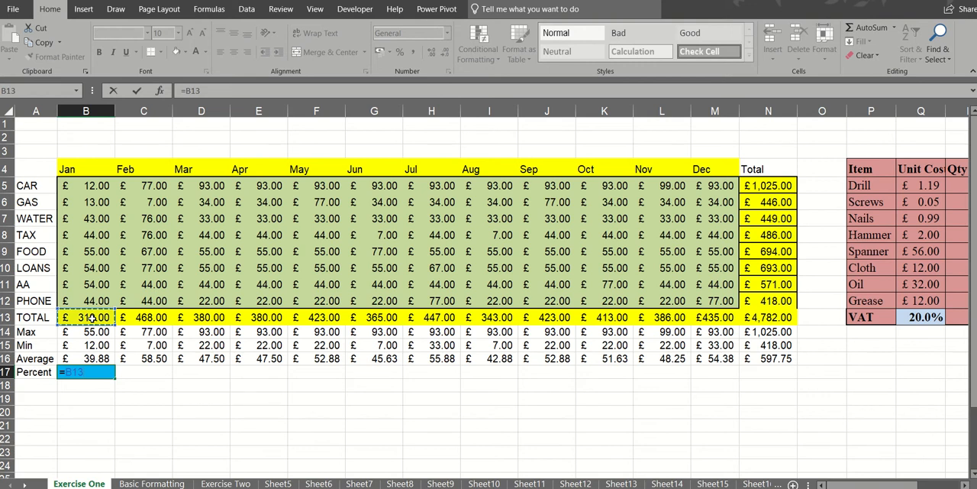
text(/)
click(760, 319)
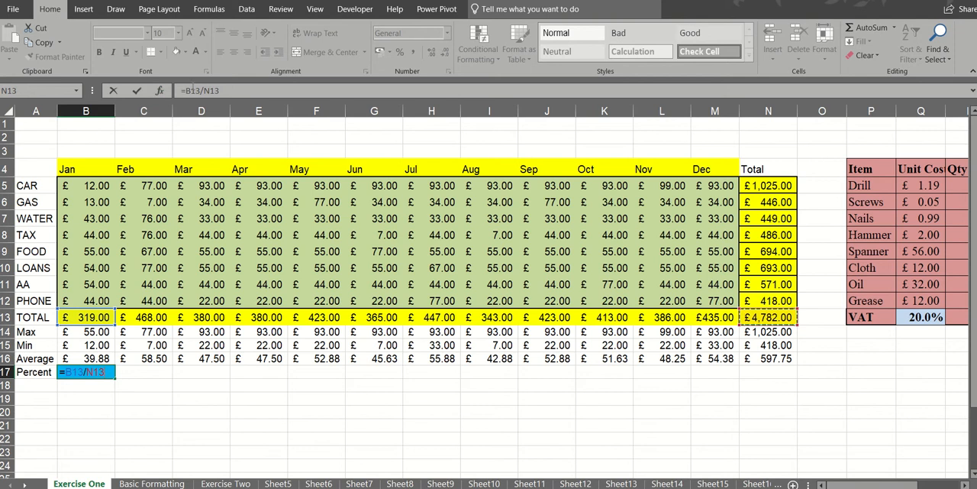
click(138, 91)
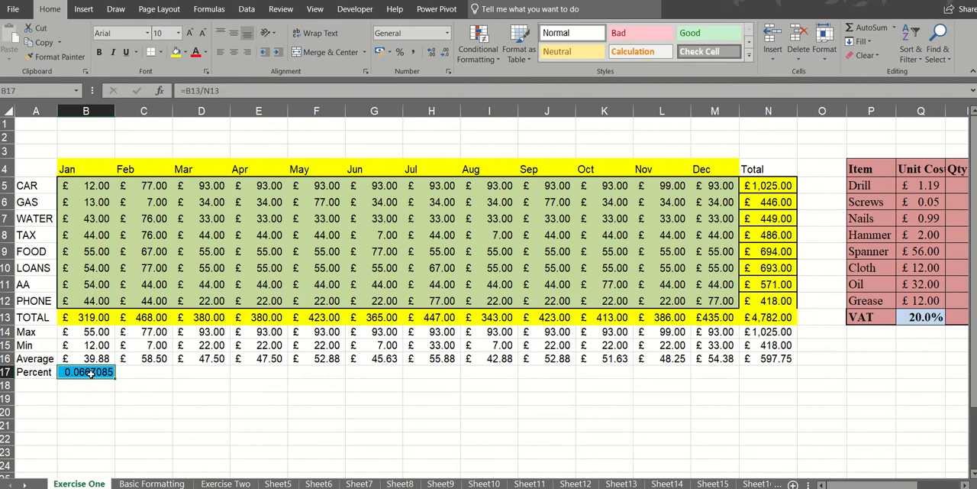
- Format January's result in B17 as a percentage with two decimal places
click(399, 52)
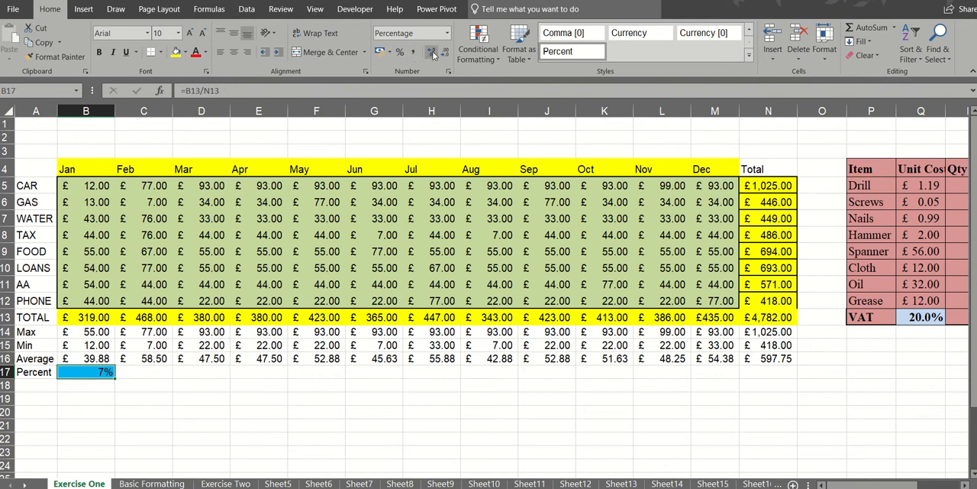
click(432, 53)
click(432, 53)
- Fill the percent formula from B17 across to D17 and highlight O13, the empty cell February's formula divides by, in yellow
drag(115, 376, 217, 381)
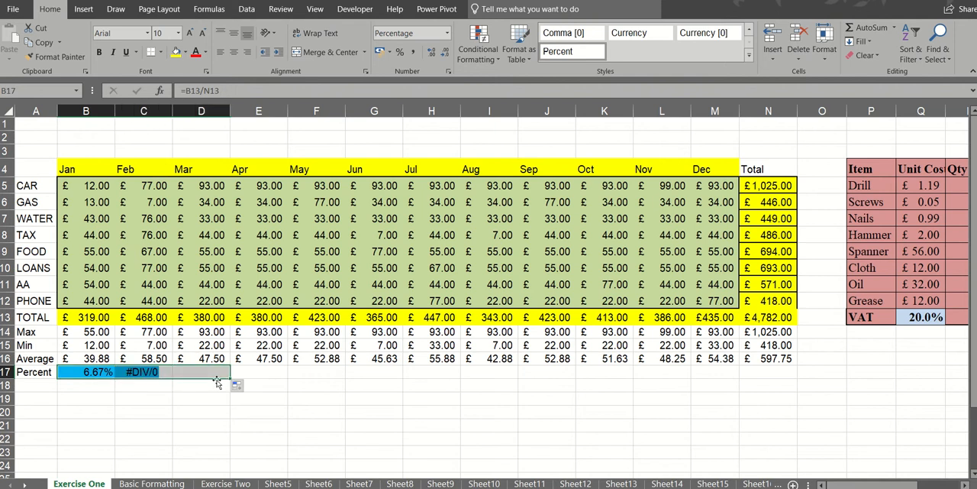
click(146, 371)
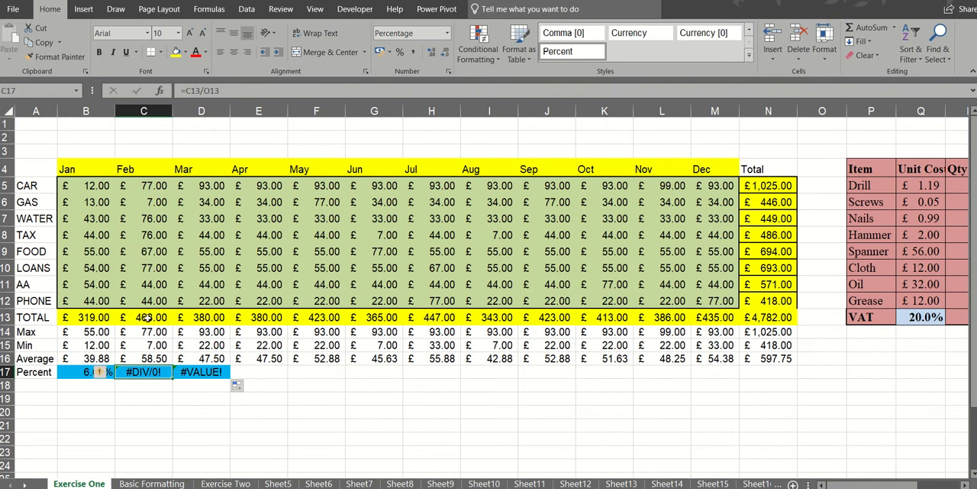
click(820, 320)
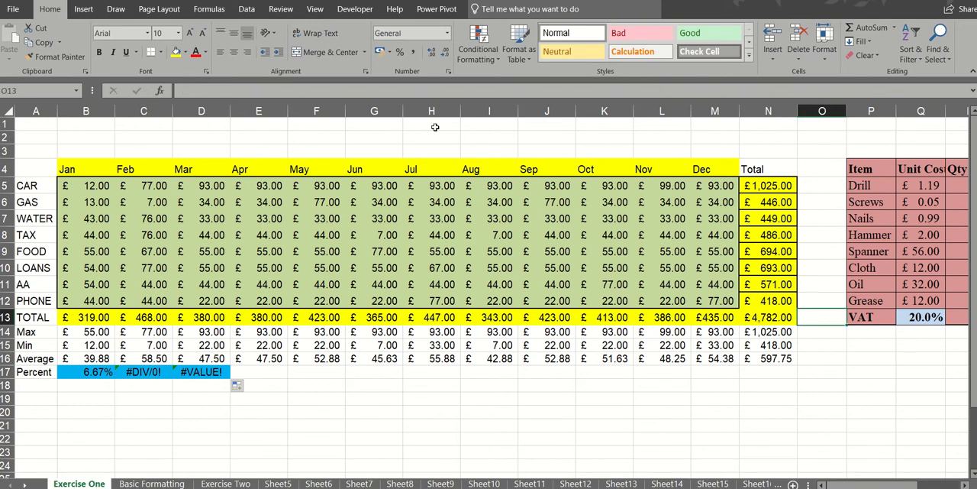
click(176, 51)
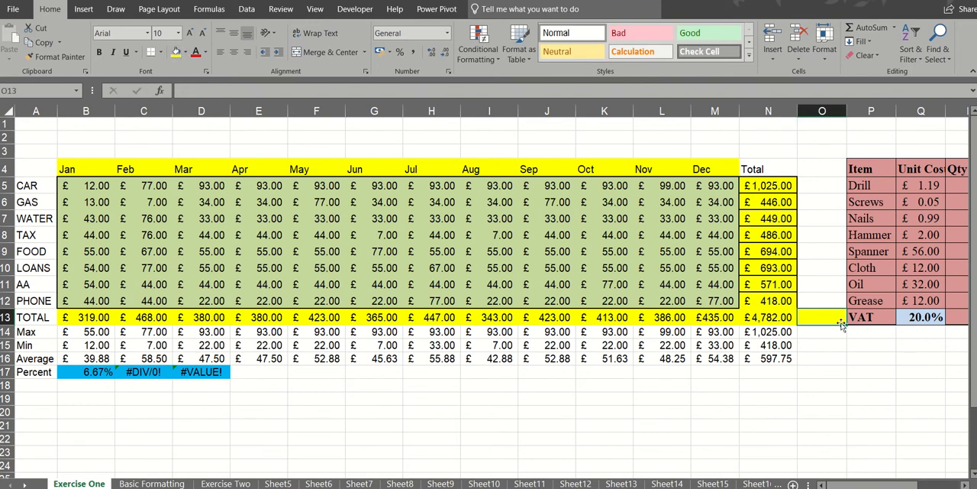
- Examine how the copied Percent row formulas shift their references, comparing B17, C17 and D17 with cell P13
click(197, 372)
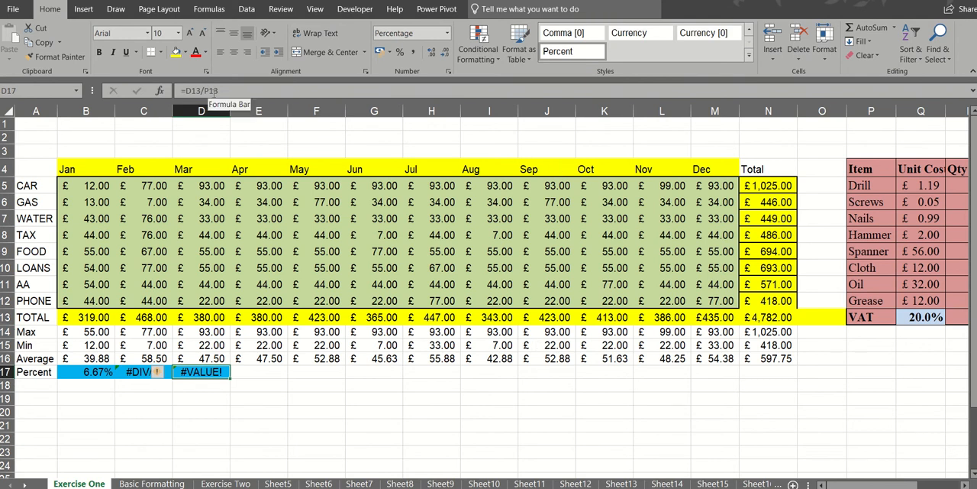
click(865, 318)
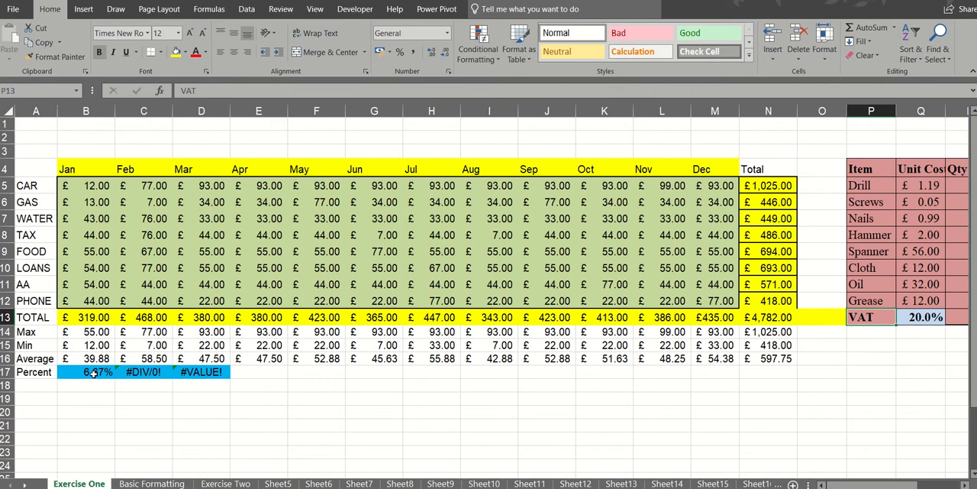
click(90, 371)
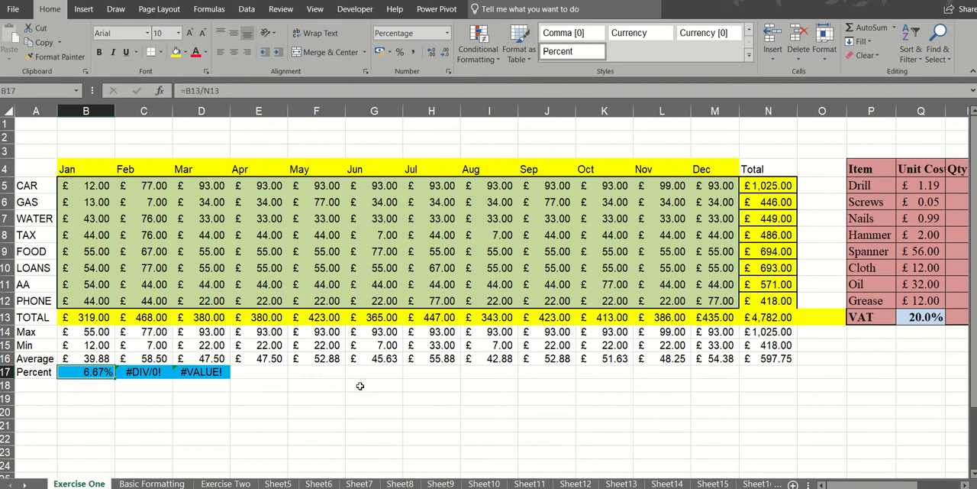
click(142, 372)
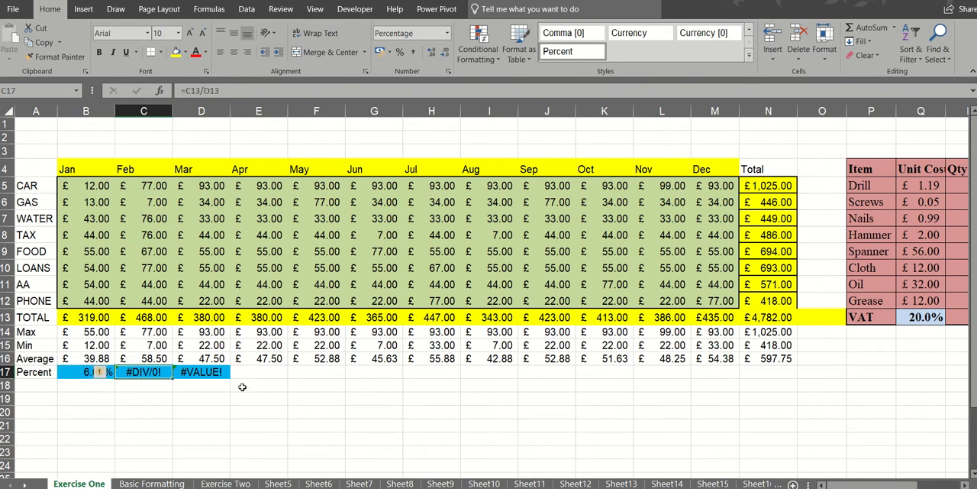
click(216, 372)
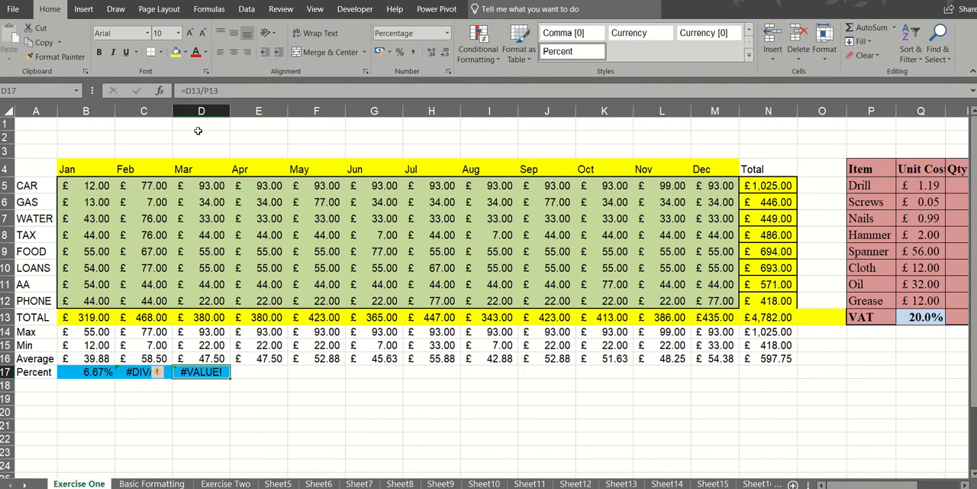
click(272, 378)
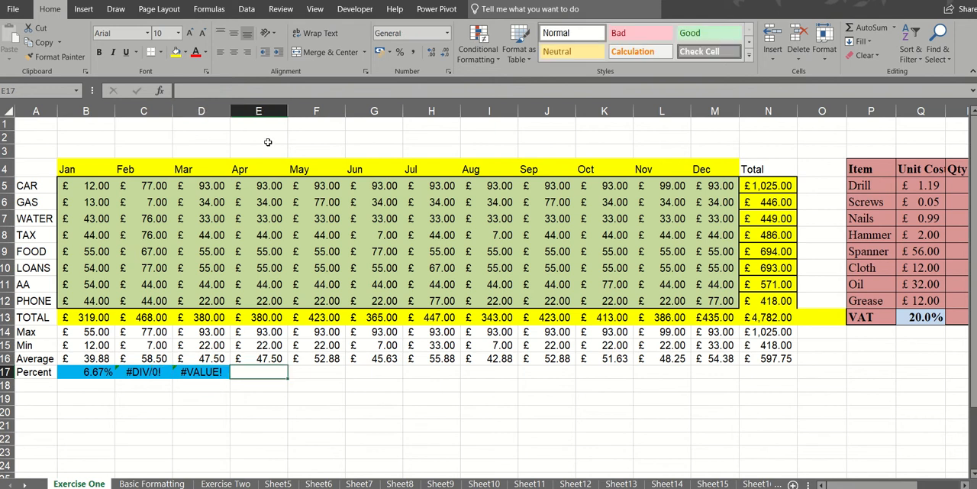
click(315, 372)
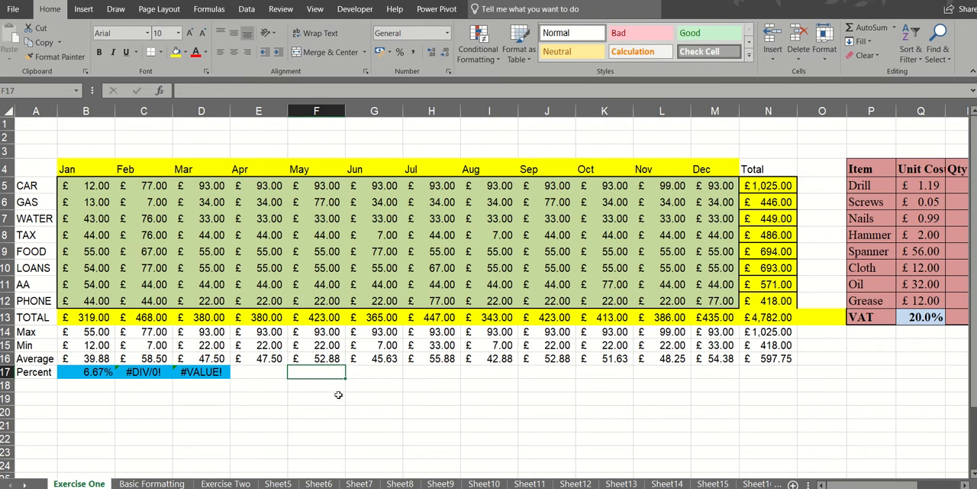
- Make the total reference in B17 absolute as =B13/$N$13 and fill the formula across to N17
click(95, 373)
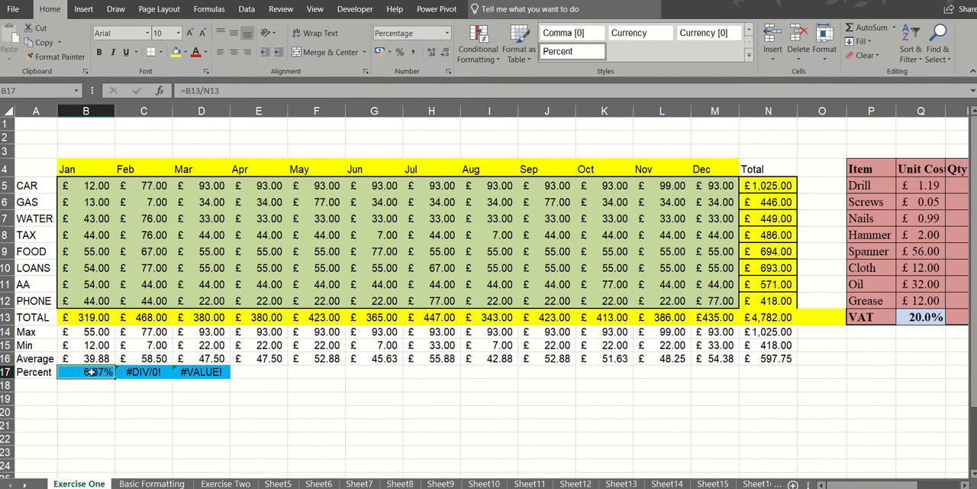
click(227, 91)
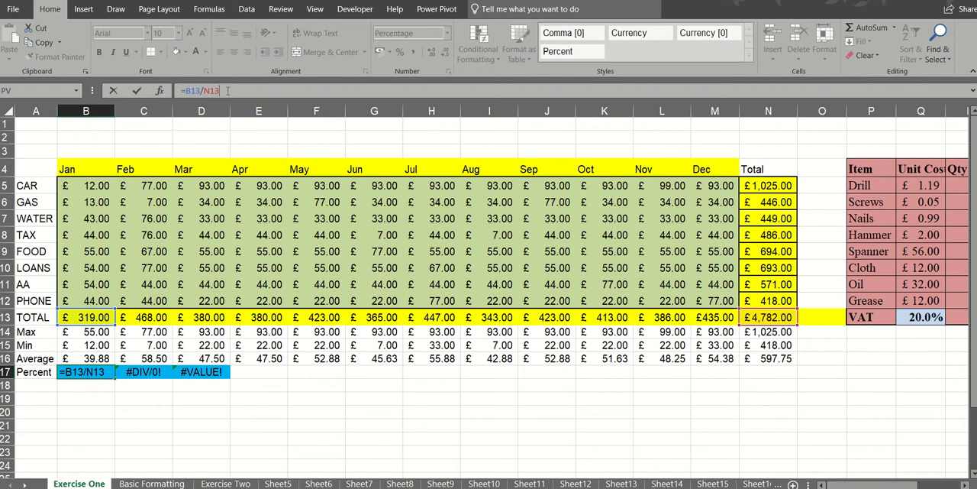
key(F4)
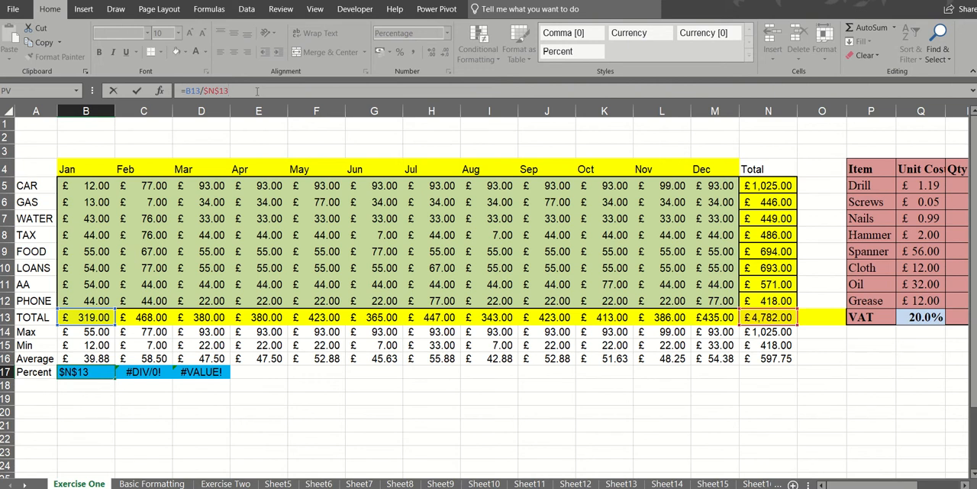
click(137, 92)
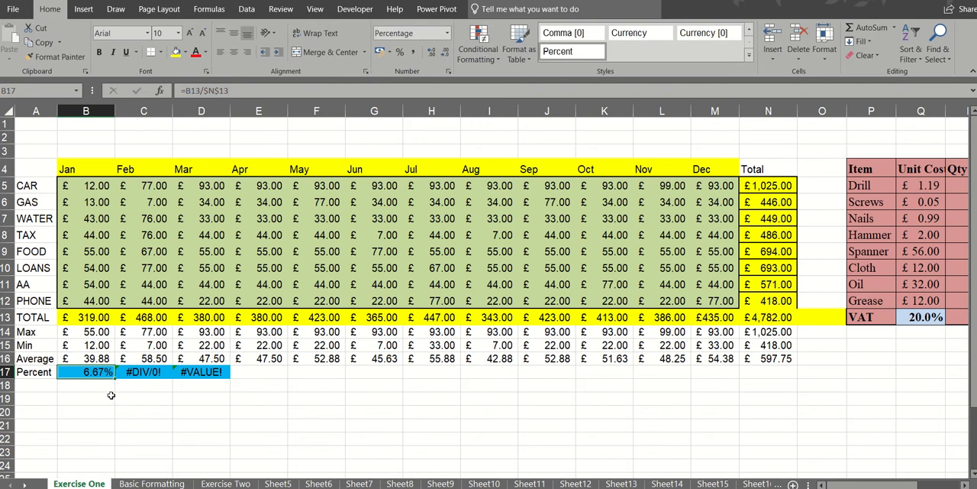
drag(115, 375, 772, 340)
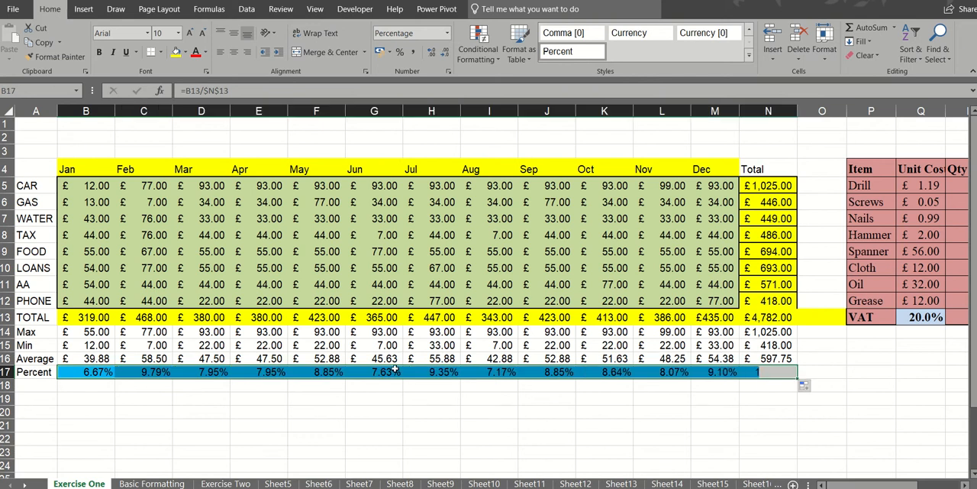
- Check the copied Percent row formulas from February to August for the fixed $N$13 reference
click(155, 371)
click(203, 372)
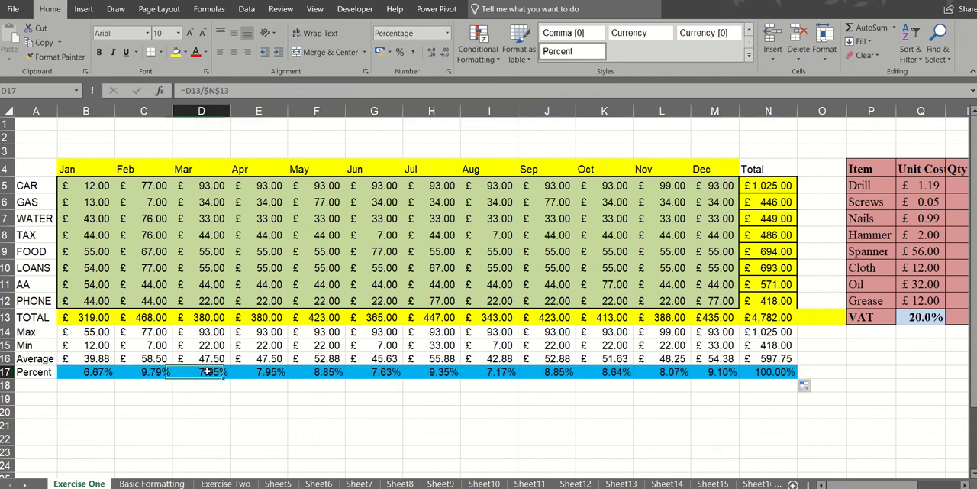
click(289, 372)
click(329, 371)
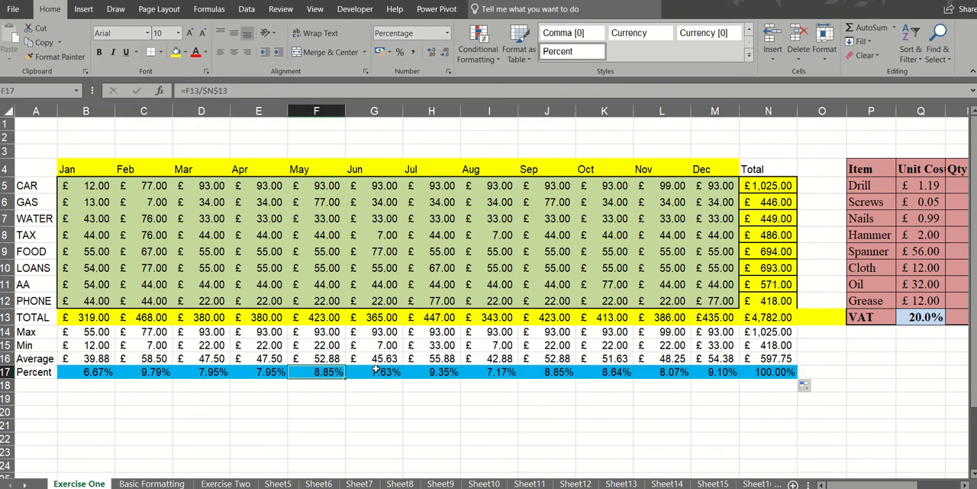
click(379, 371)
click(420, 370)
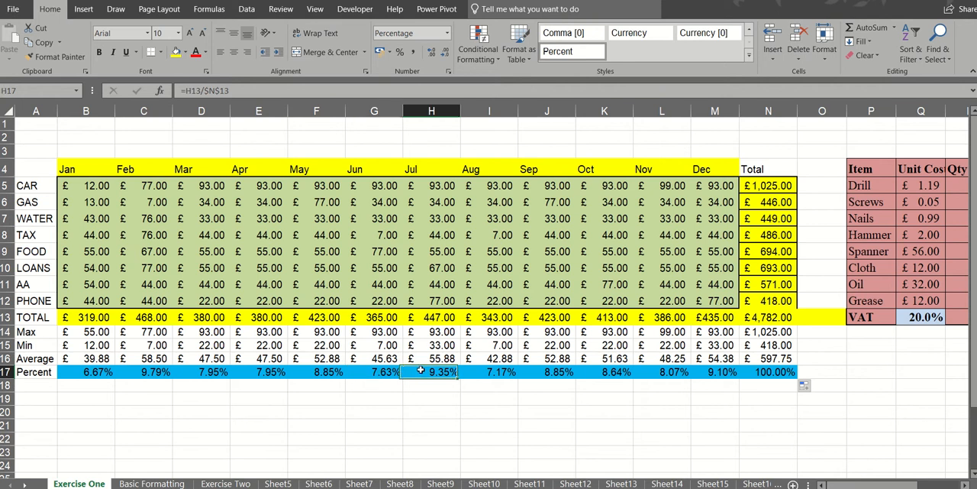
click(484, 373)
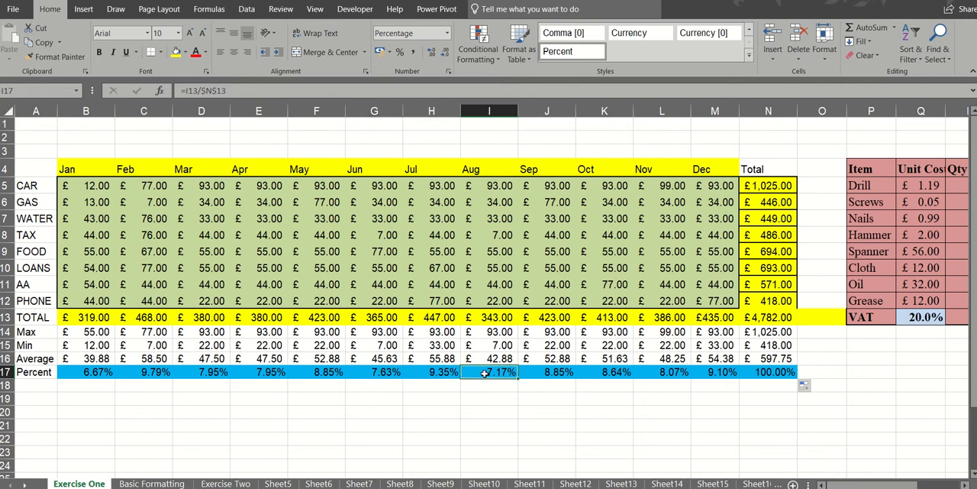
- Enter the formula =N5/$N$13 in O5 to calculate the CAR row's share of the overall total
click(816, 187)
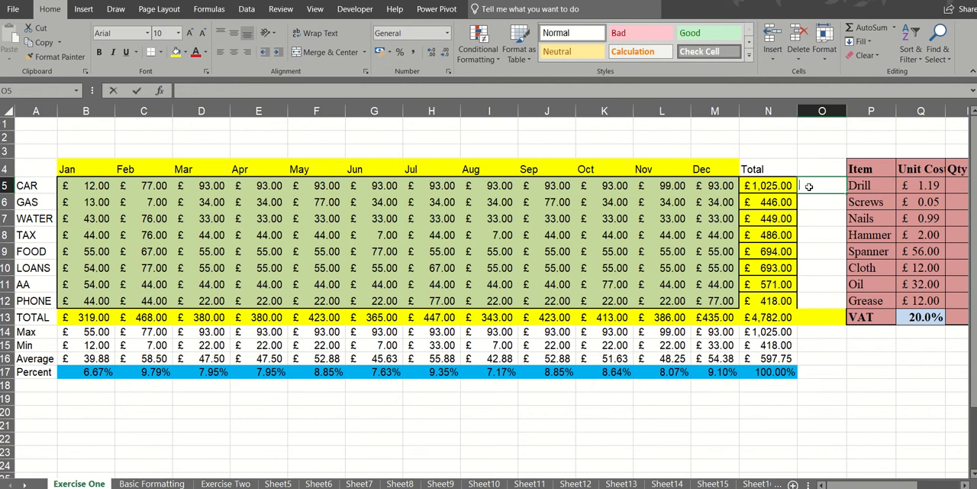
text(=)
click(771, 185)
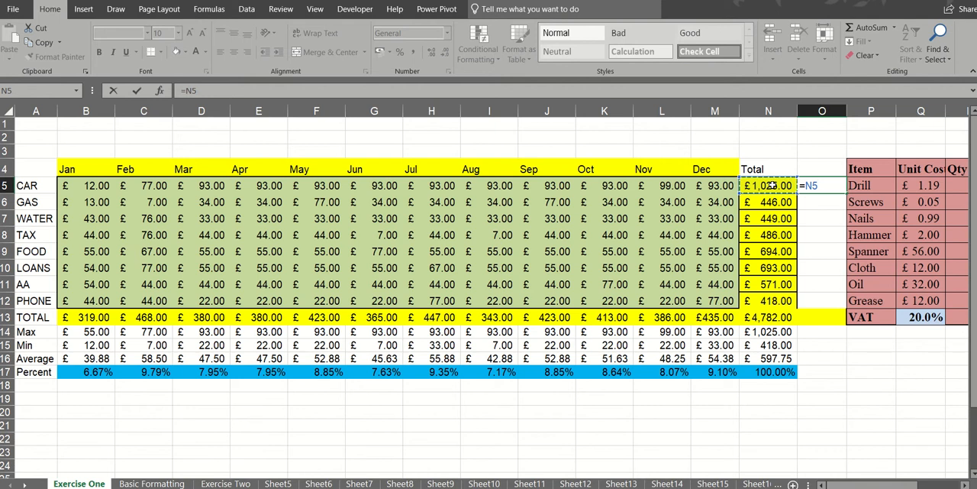
text(/)
click(761, 317)
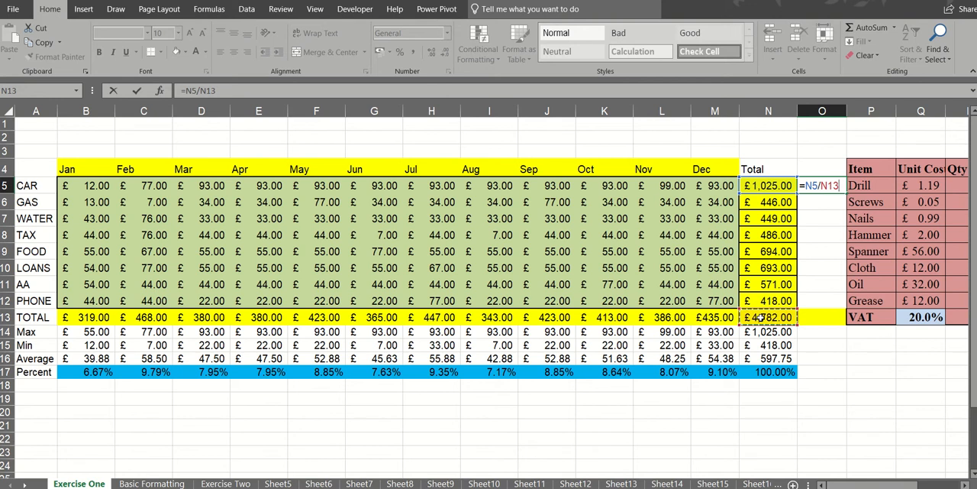
key(F4)
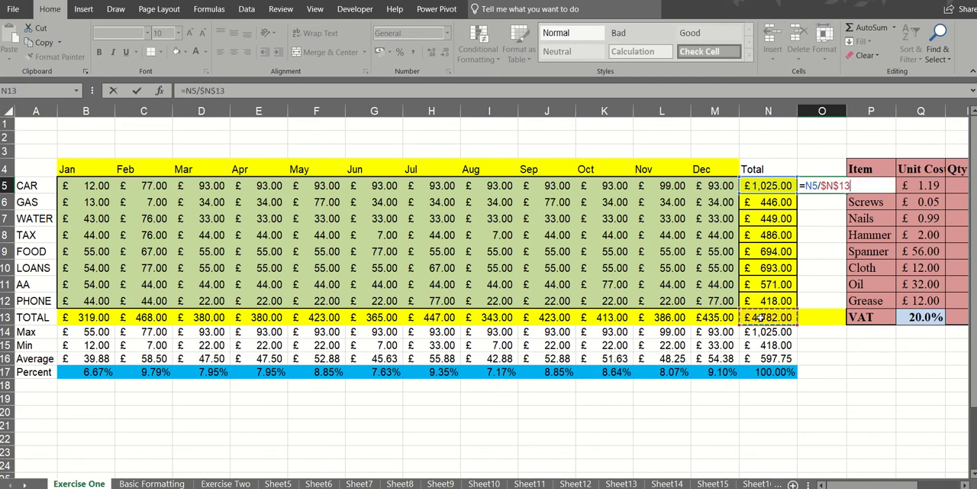
click(137, 91)
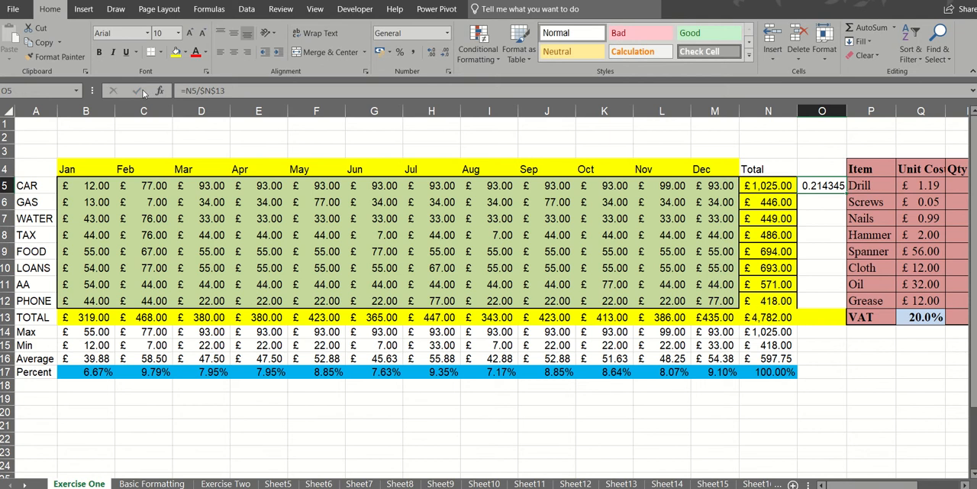
- Format O5 as a percentage with two decimal places and fill its formula down to O13
click(399, 52)
click(432, 53)
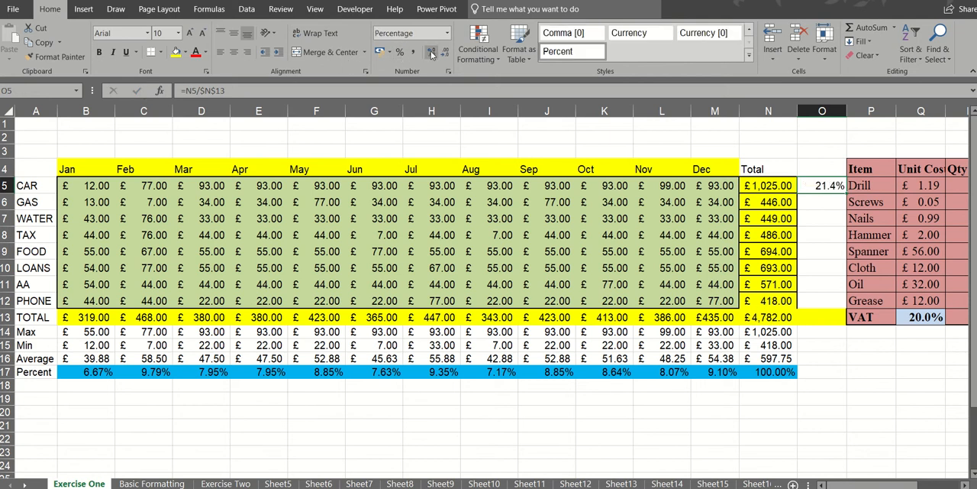
click(432, 53)
drag(846, 194, 833, 321)
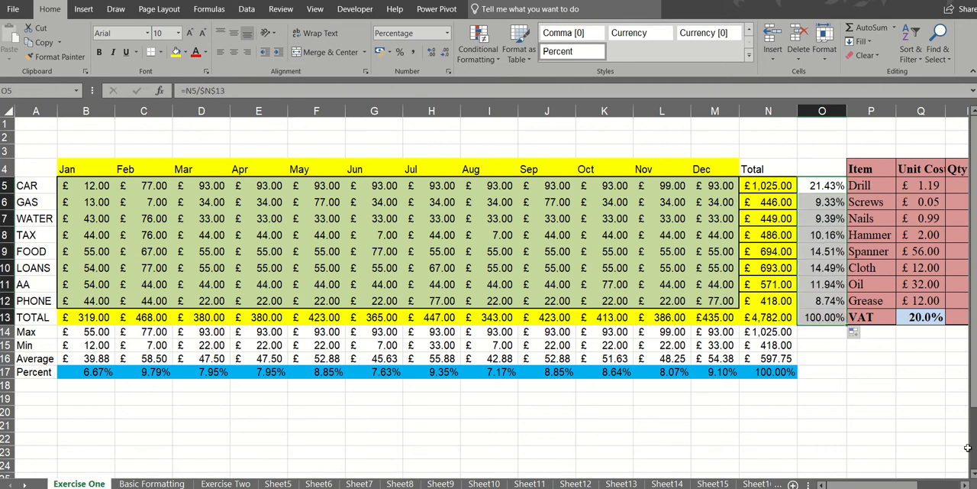
- Enter the formula =S5*Q13 in T5 for the Drill's VAT and fill it down to T12
drag(964, 485, 965, 484)
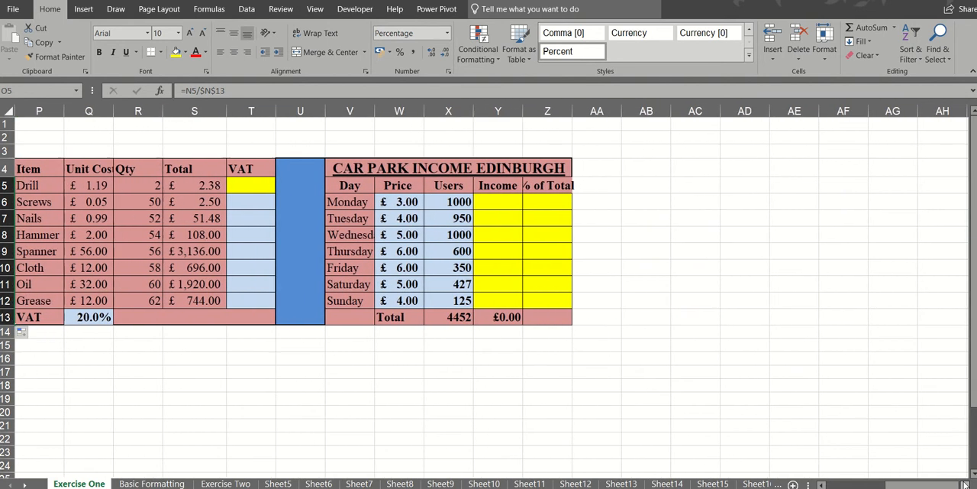
click(90, 316)
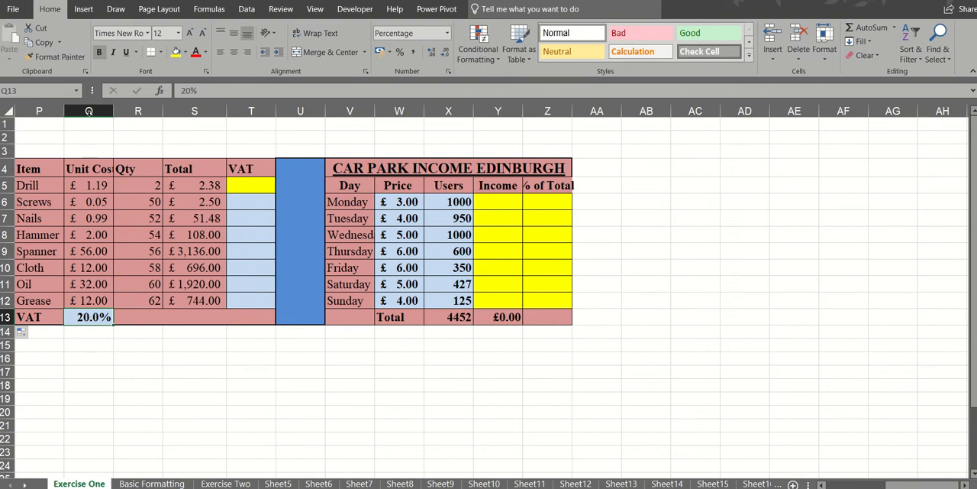
click(252, 182)
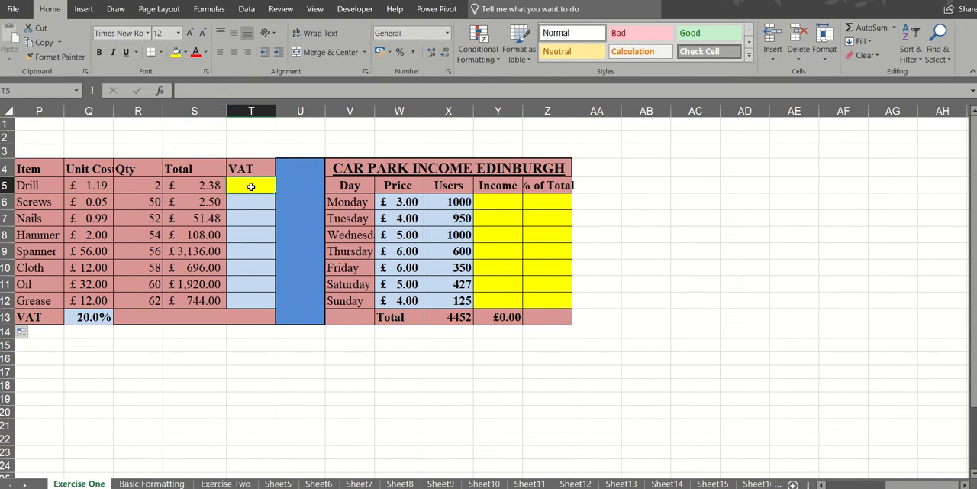
text(=)
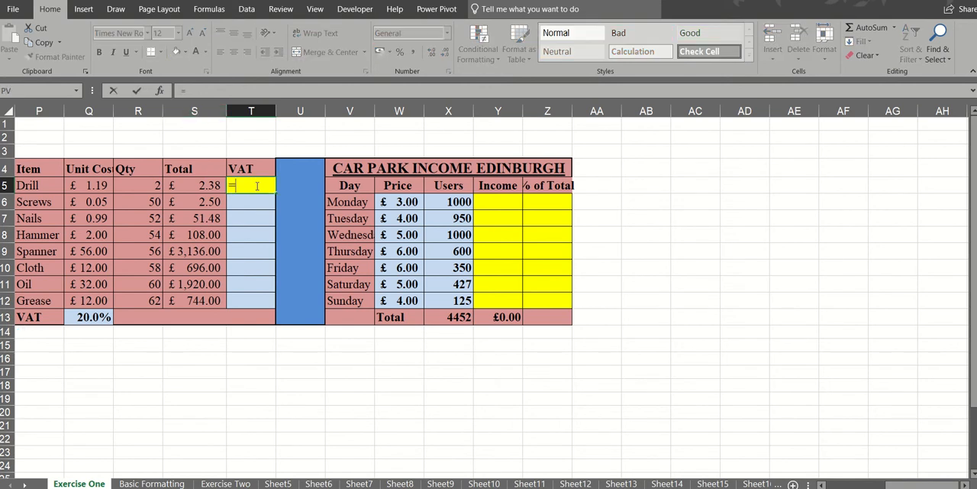
click(202, 188)
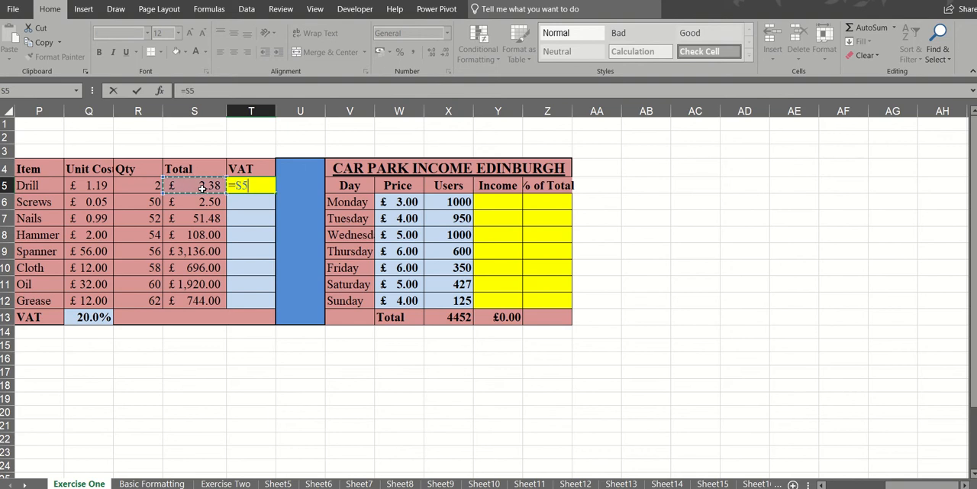
text(*)
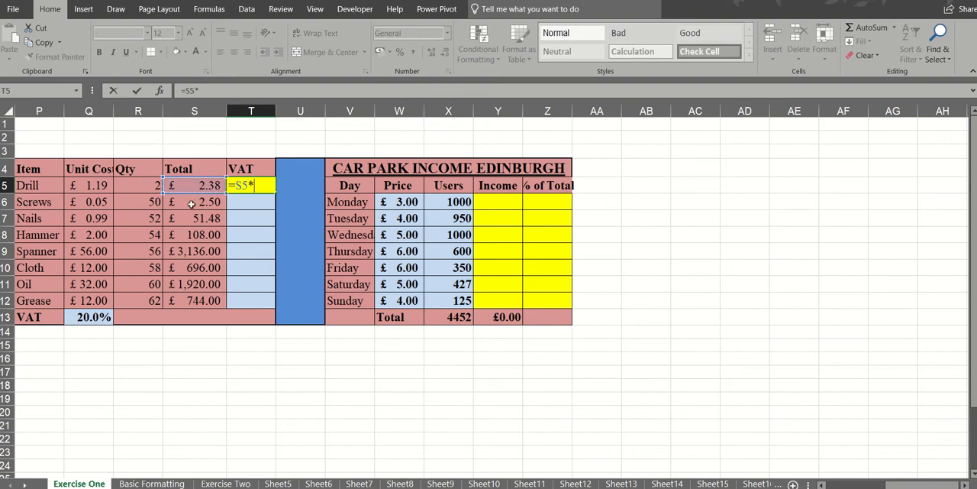
click(93, 316)
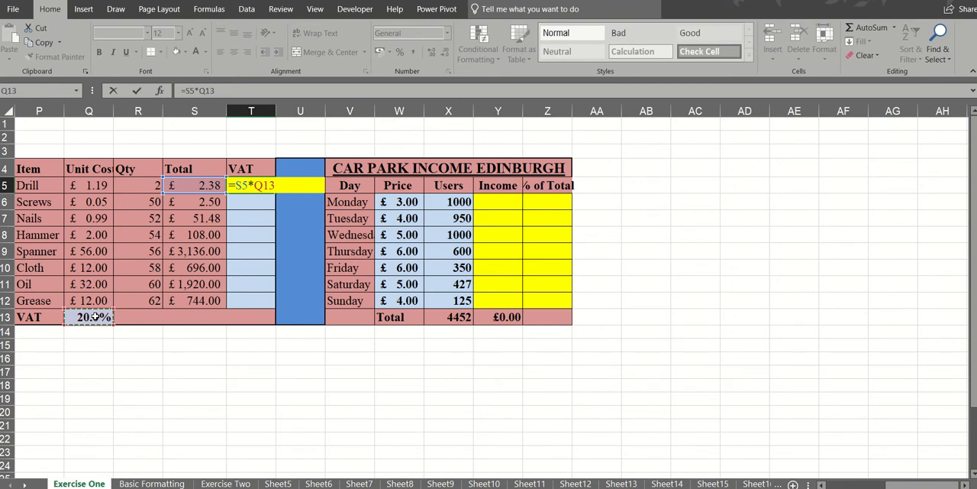
click(138, 91)
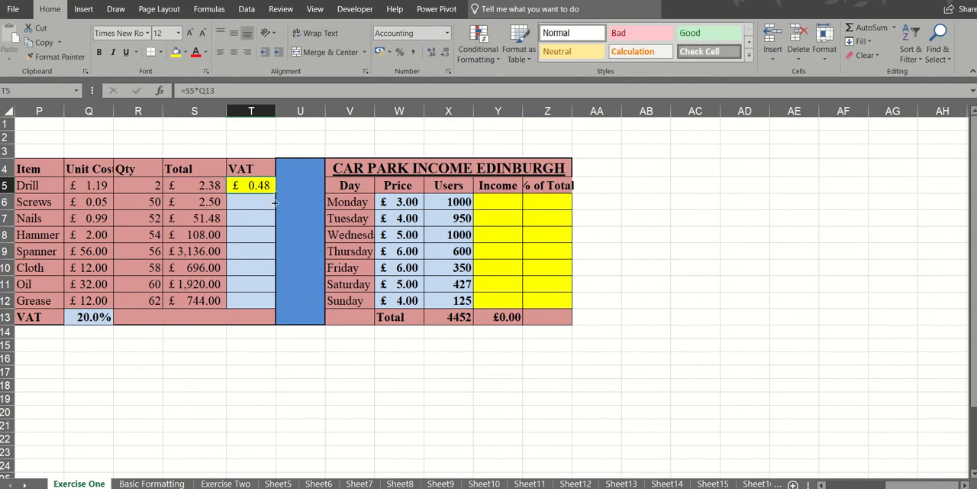
drag(274, 202, 272, 306)
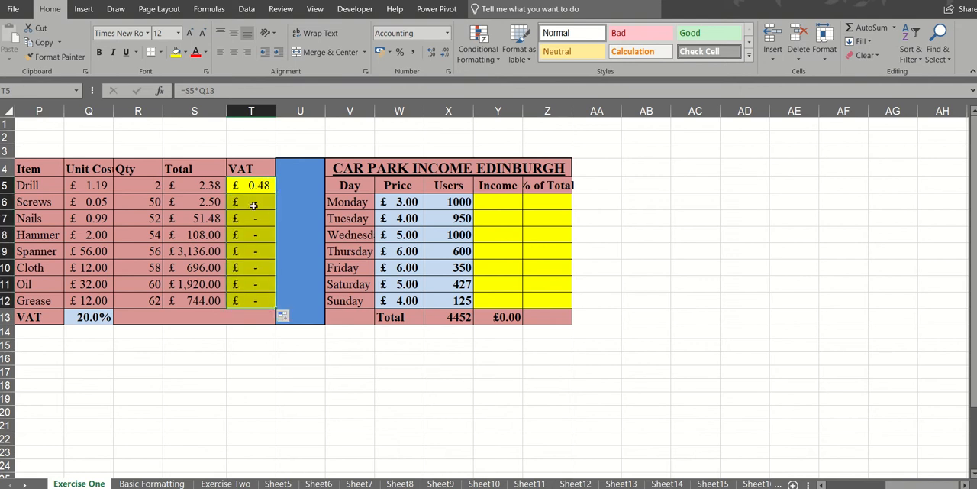
- Check the cell references in the copied VAT formulas and highlight the empty cell Q14 in yellow
click(254, 204)
click(254, 219)
click(256, 235)
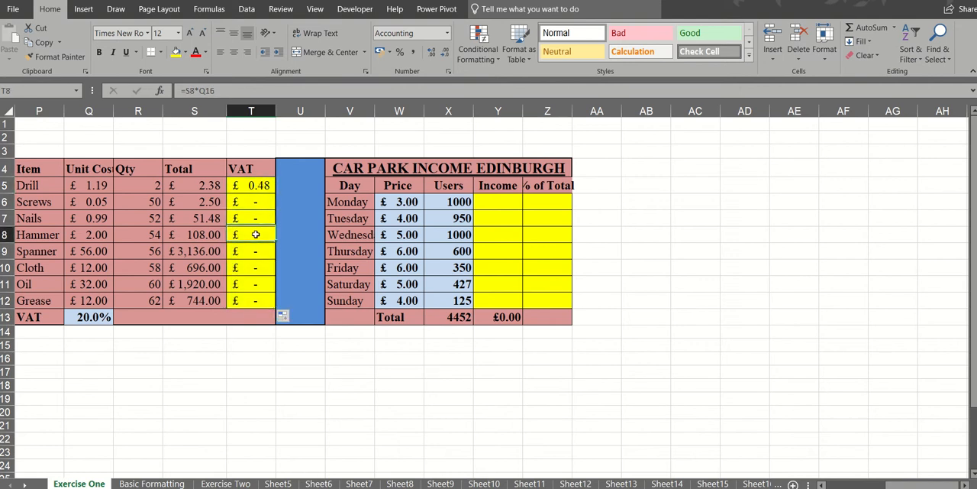
click(257, 251)
click(256, 267)
click(257, 202)
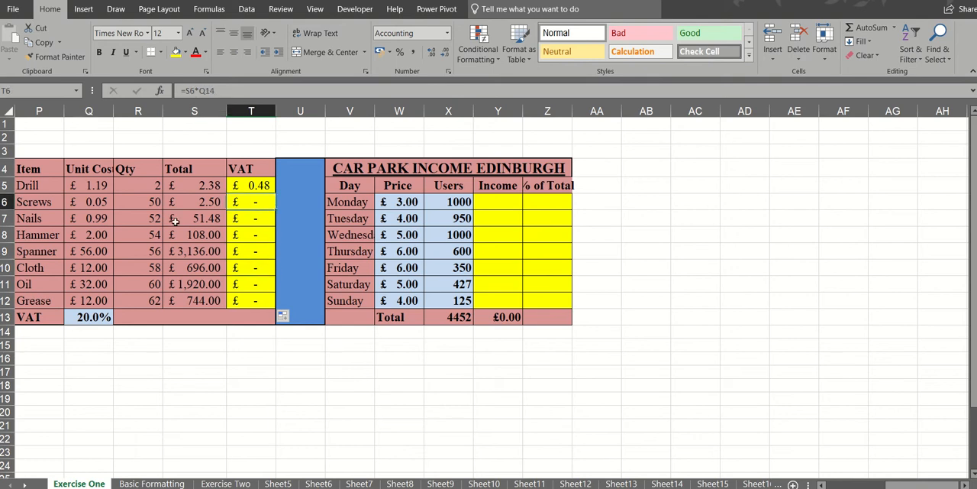
click(103, 331)
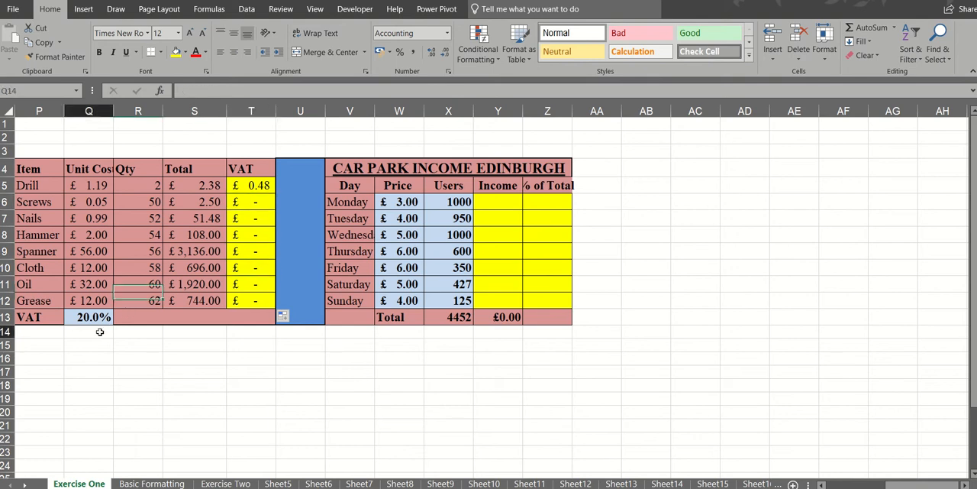
click(177, 52)
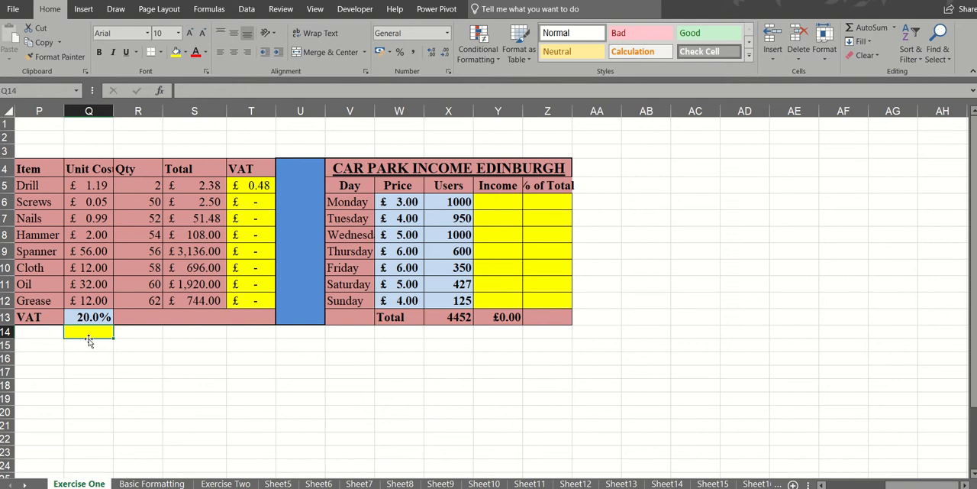
- Make the VAT rate reference in T5 absolute as =S5*$Q$13 and fill the formula down to T12
click(260, 185)
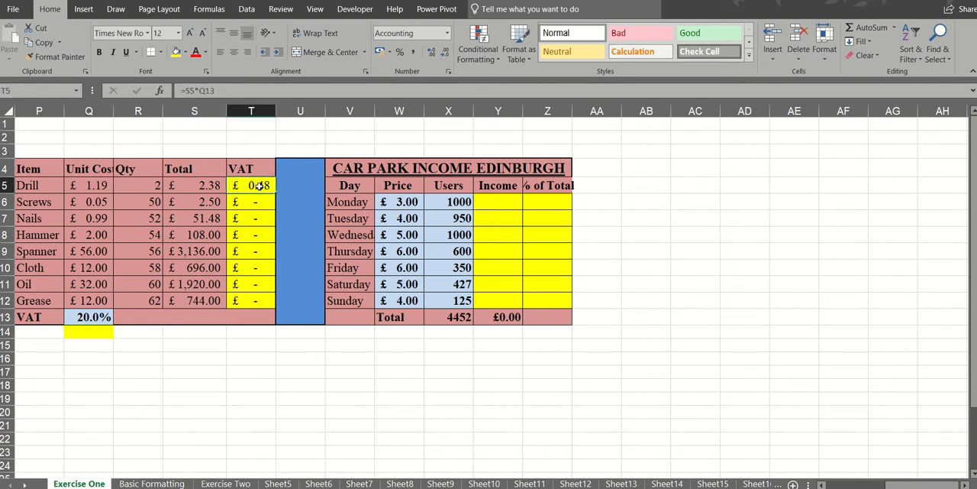
click(217, 90)
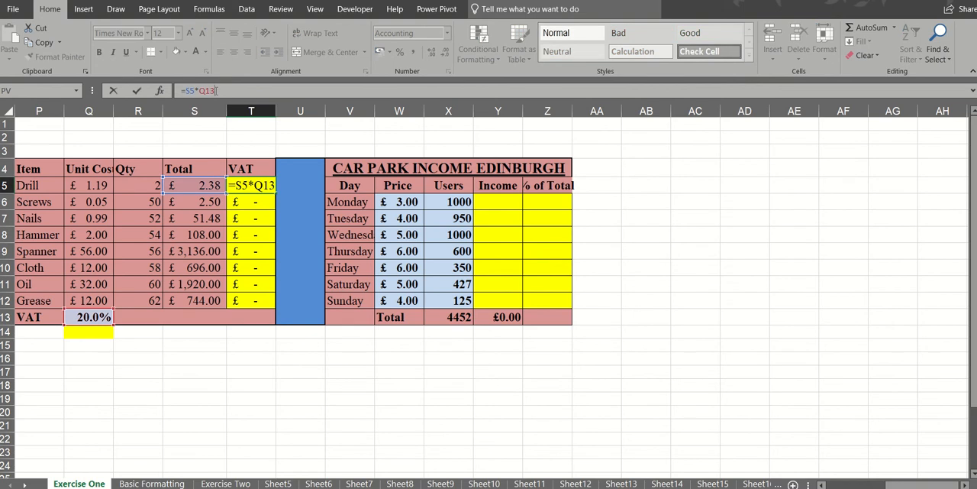
key(F4)
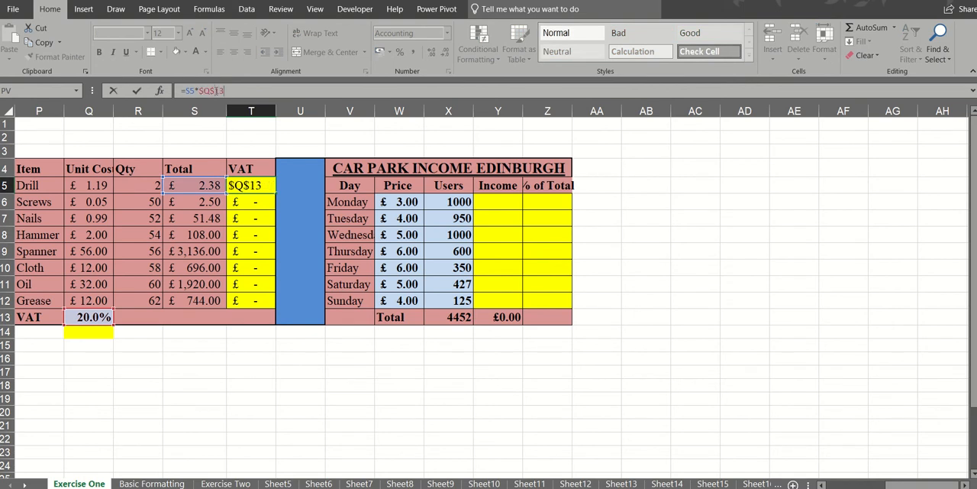
click(137, 90)
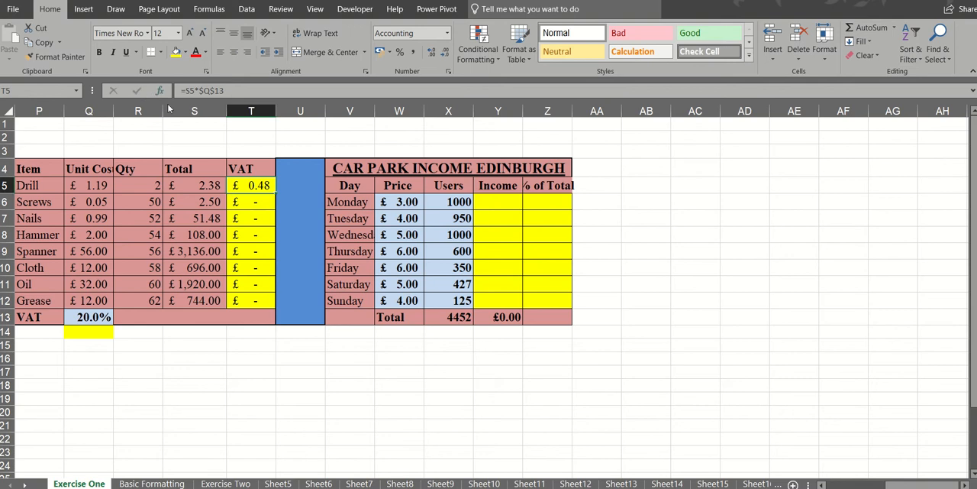
drag(274, 193, 268, 305)
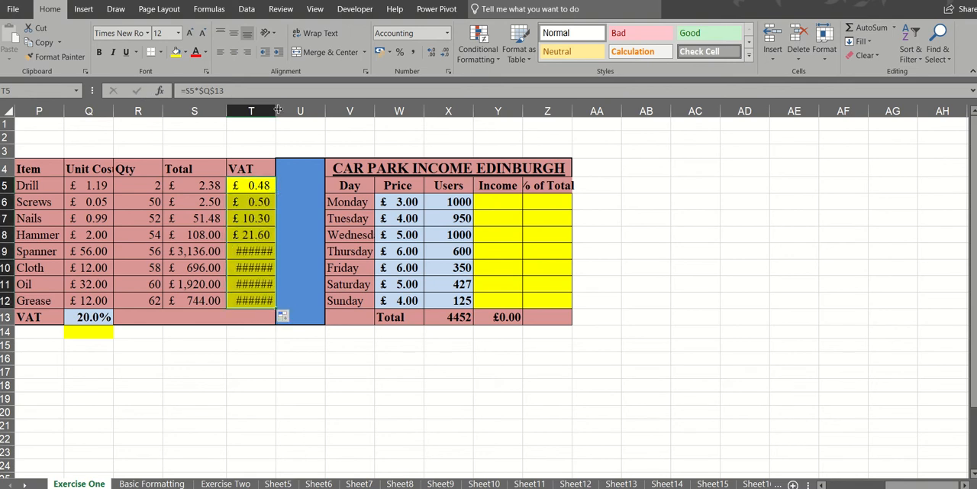
- Widen the VAT column T slightly and autofit the Income and % of Total columns Y and Z
drag(278, 111, 281, 111)
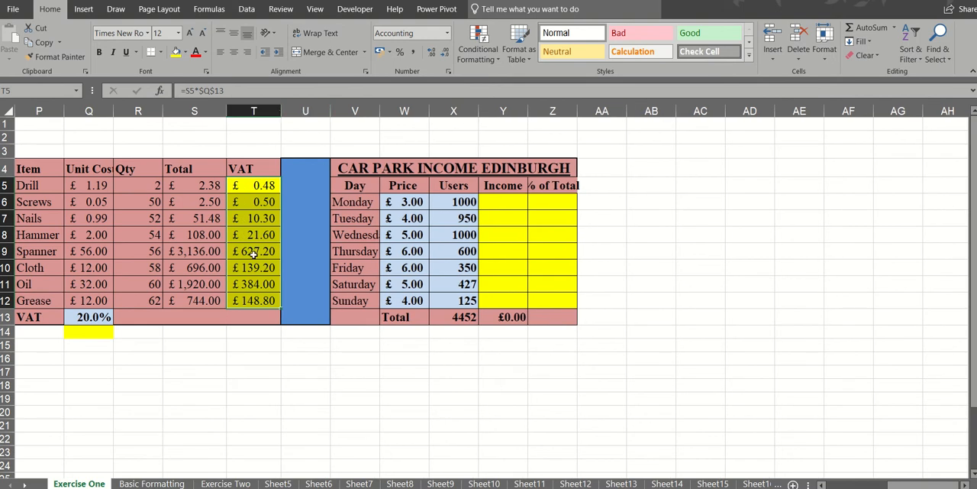
click(502, 200)
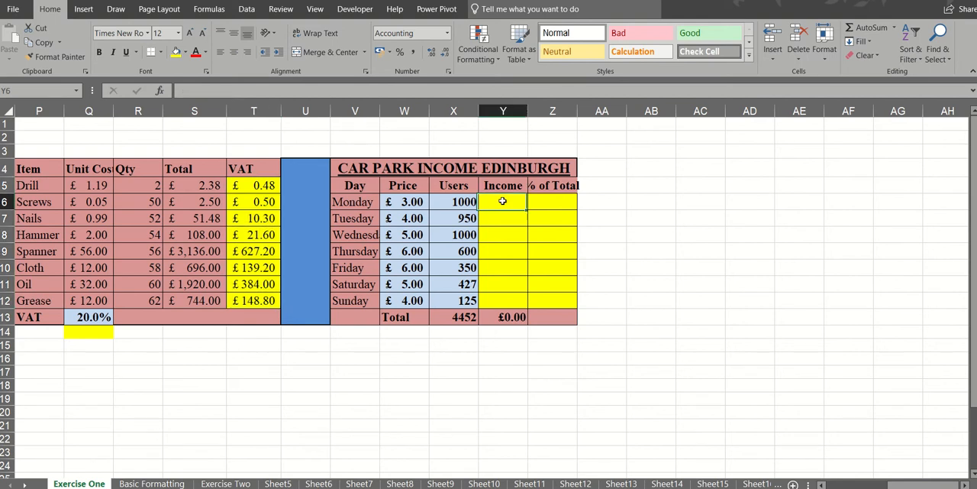
double_click(529, 110)
double_click(571, 112)
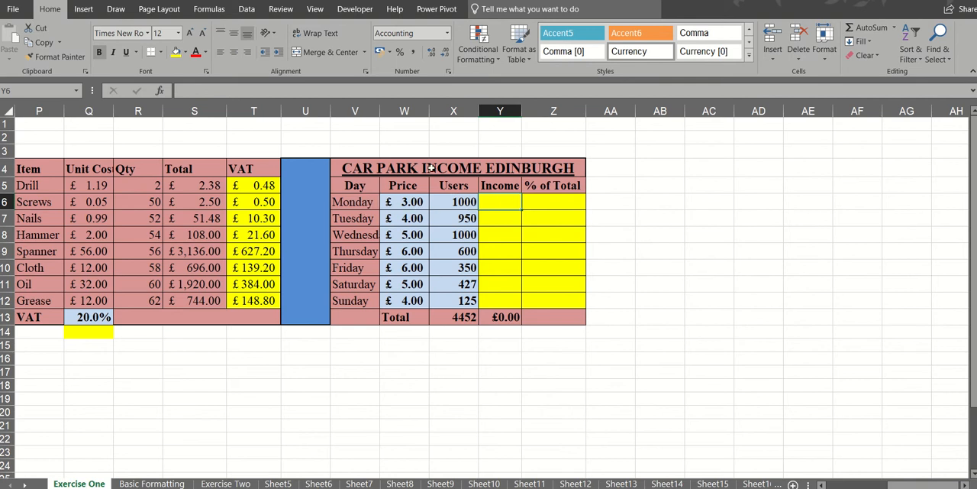
- Enter the formula =W6*X6 in Y6 for Monday's income and fill it down to Y12
click(405, 202)
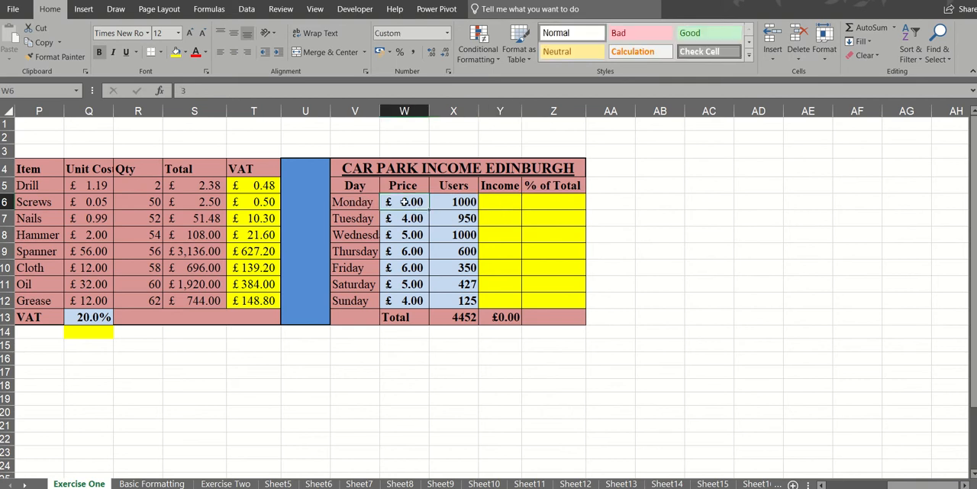
click(455, 201)
click(496, 202)
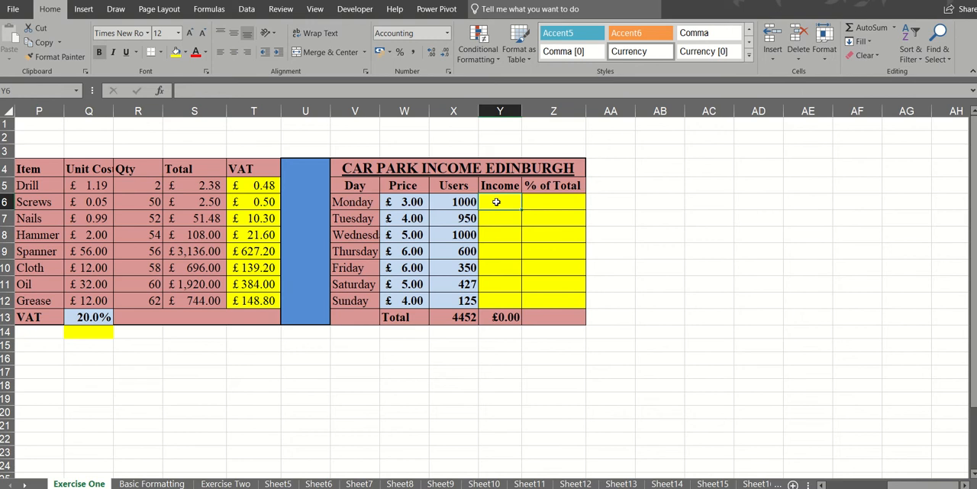
text(=)
click(406, 202)
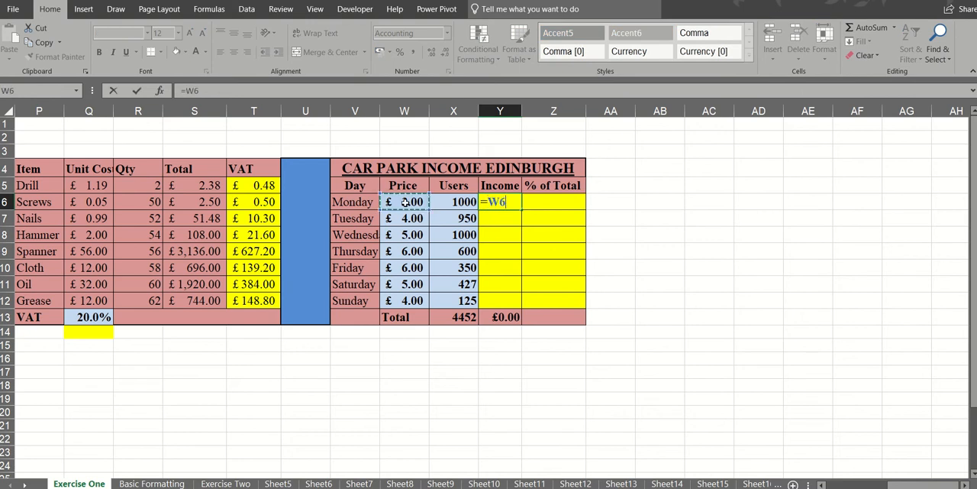
text(*)
click(455, 204)
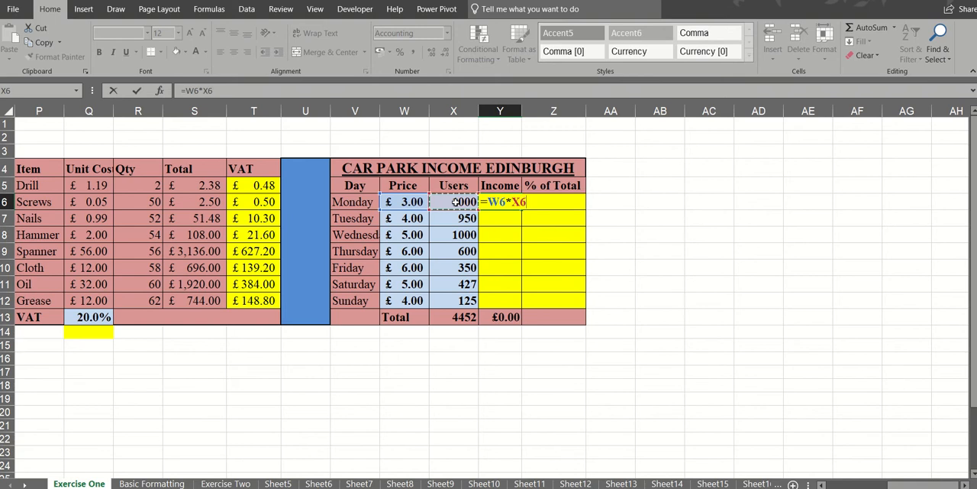
click(138, 91)
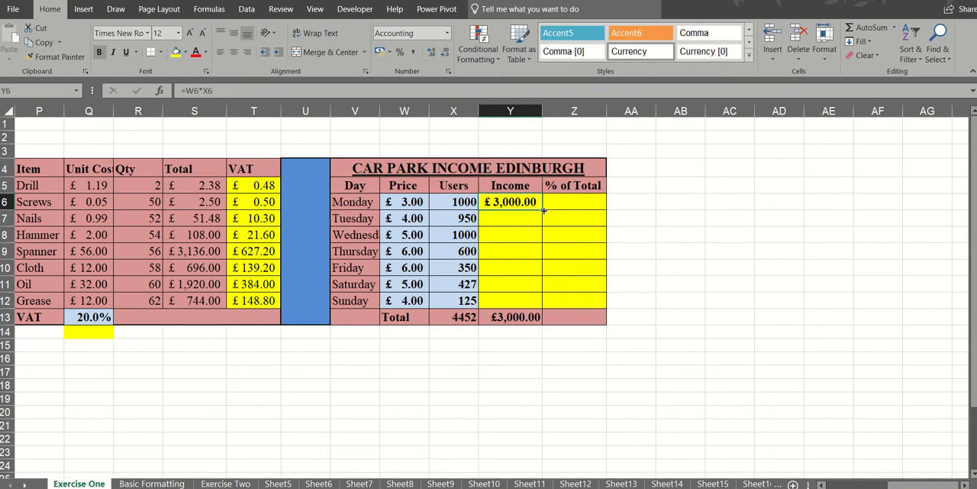
mouse_move(542, 210)
mouse_down()
mouse_move(542, 231)
mouse_move(543, 211)
mouse_up()
double_click(543, 210)
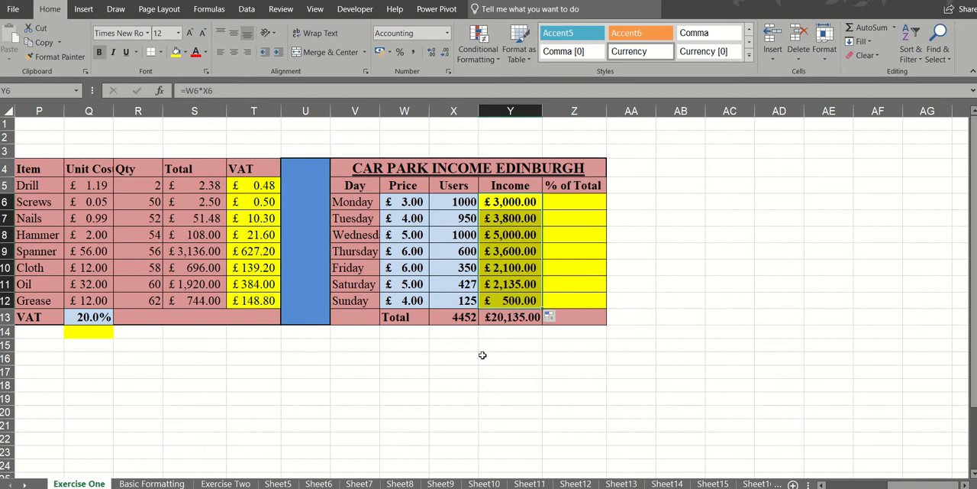
- Clear the VAT formulas in T6:T12 and fill the T5 formula down again as far as T17
click(273, 304)
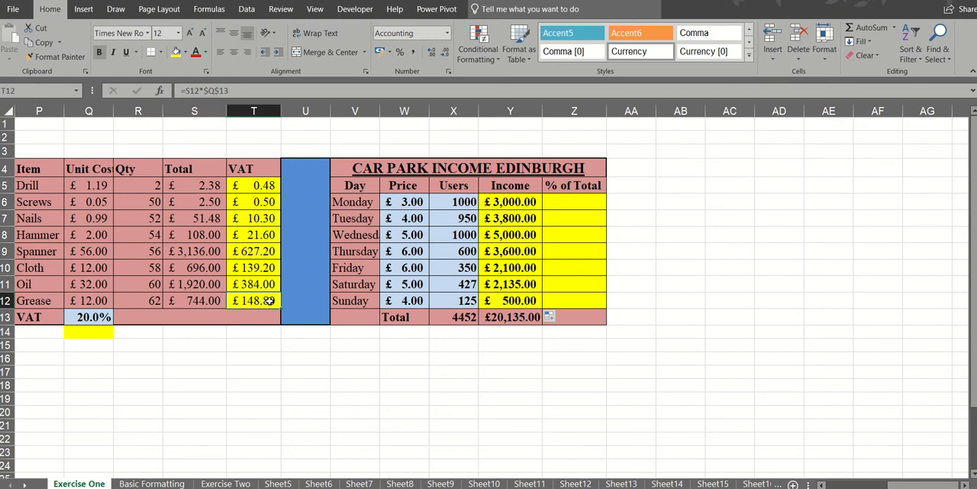
drag(259, 204, 256, 302)
key(Delete)
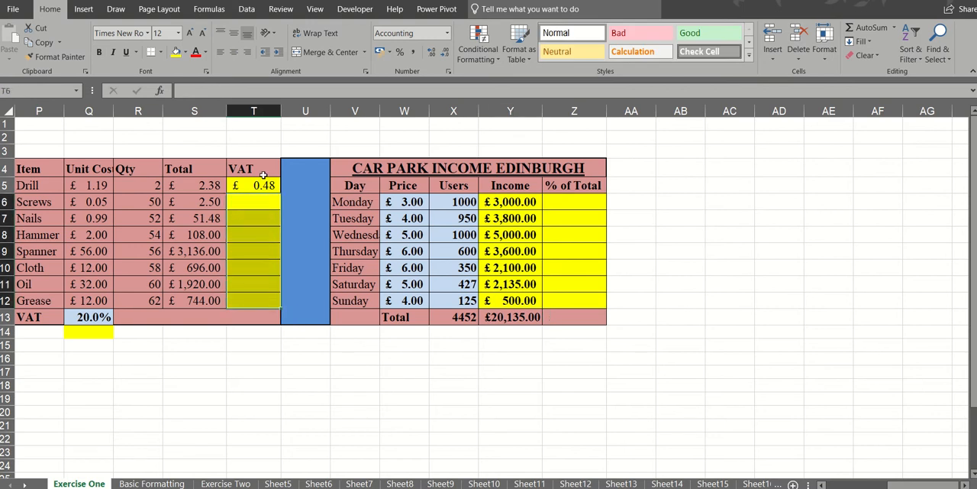
click(263, 181)
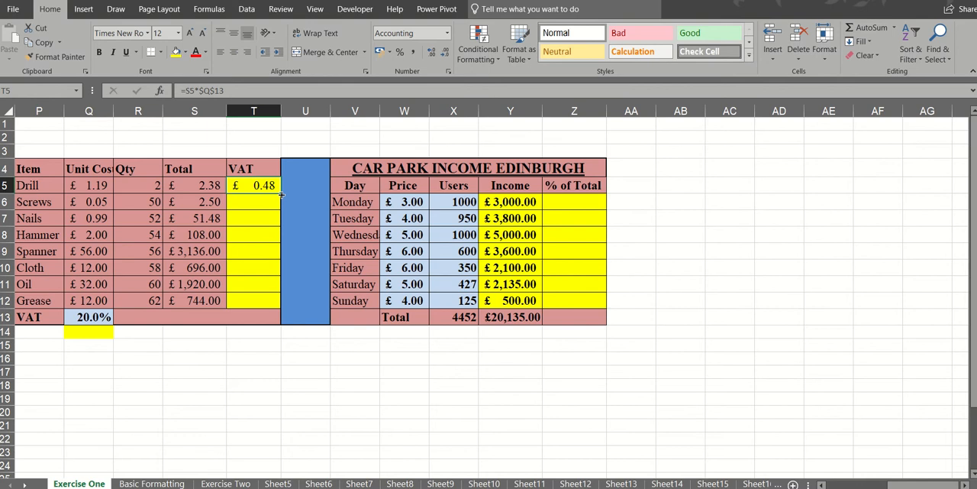
drag(281, 194, 272, 385)
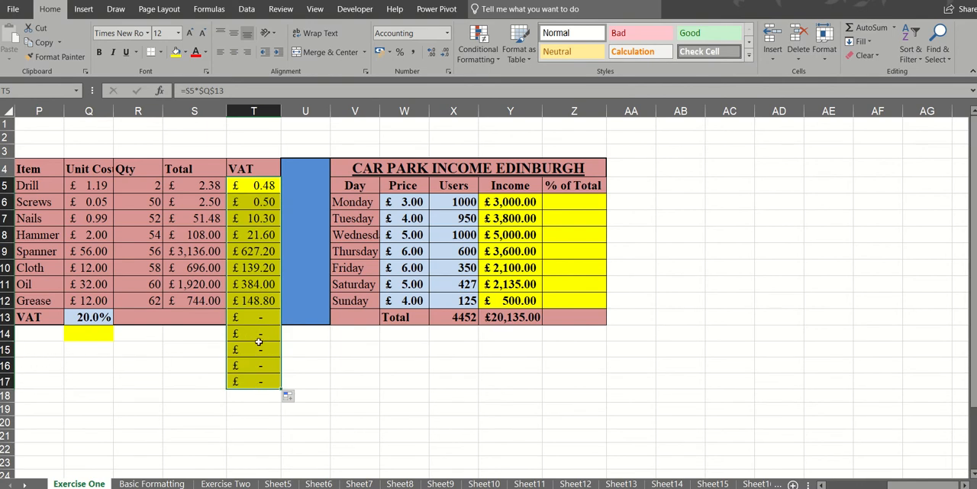
- Delete the surplus VAT formulas below the item rows, in T14:T17 and T13
drag(258, 331, 258, 381)
key(Delete)
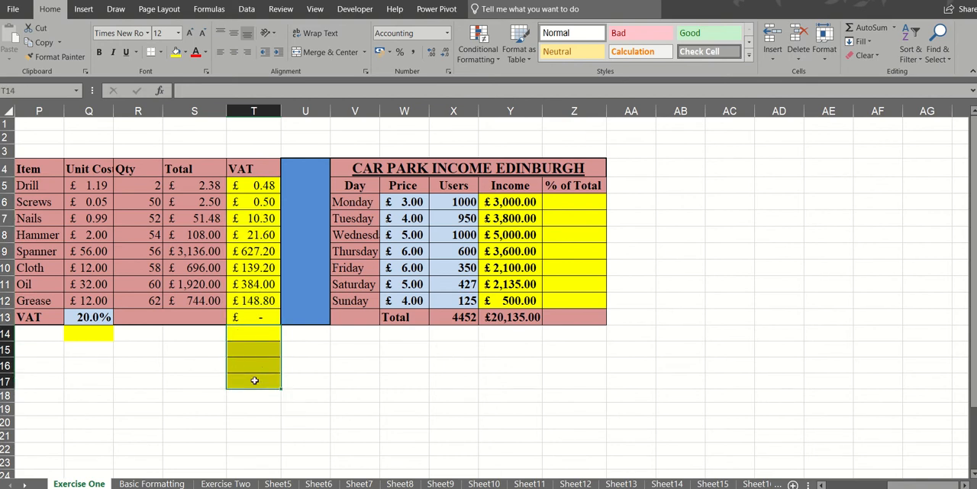
click(256, 320)
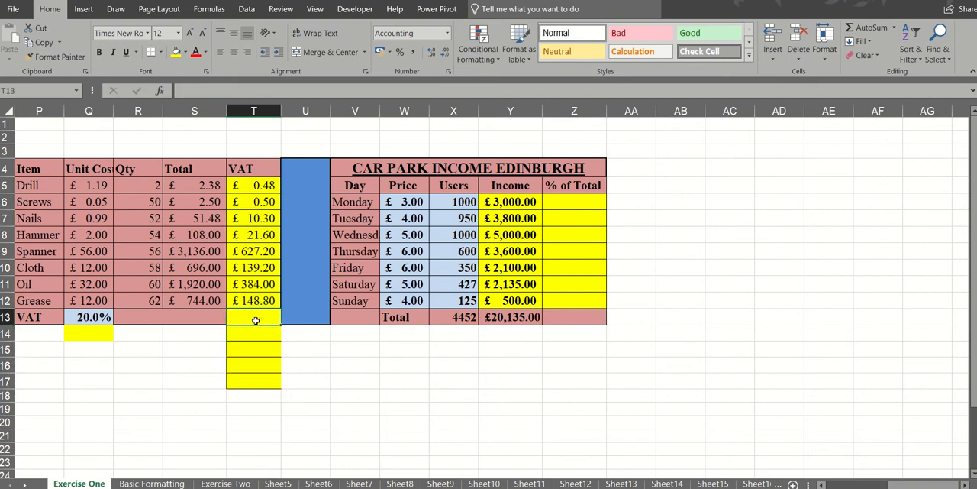
key(Delete)
- Copy the plain formatting of empty cell S15 onto T14:T17 below the VAT column with Format Painter
click(200, 345)
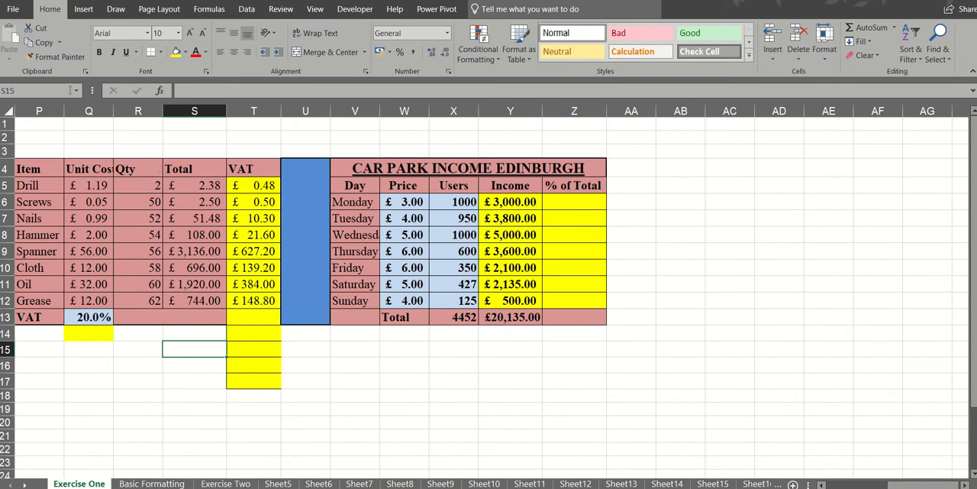
click(62, 57)
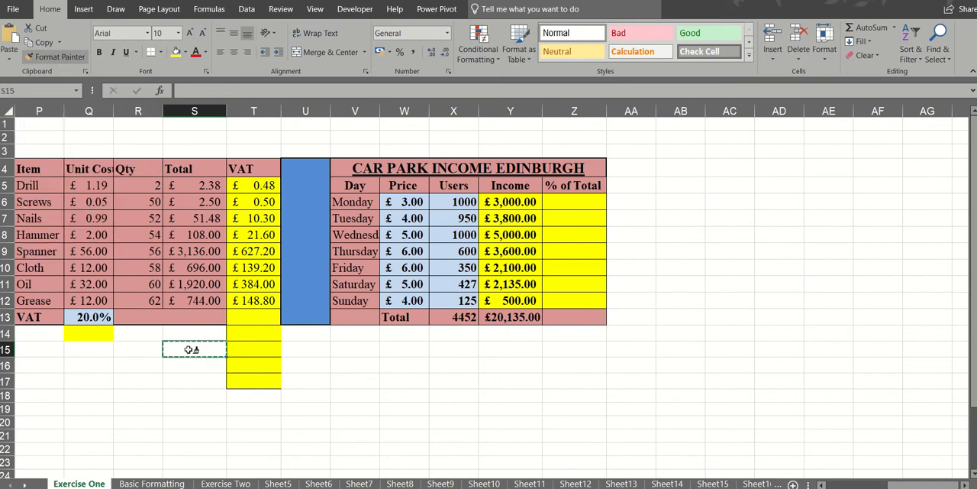
drag(237, 334, 248, 381)
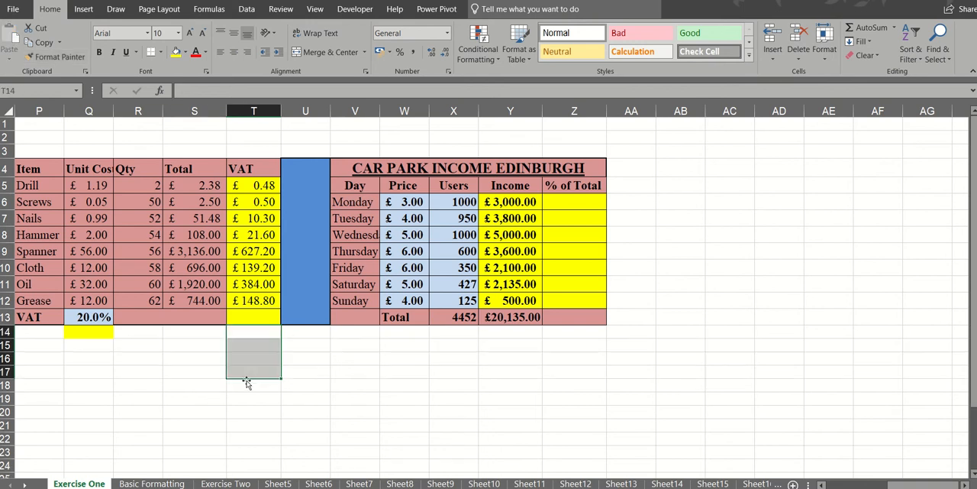
click(300, 354)
- Enter the formula =Y6/$Y$13 in Z6 for Monday's share of the total income
click(572, 204)
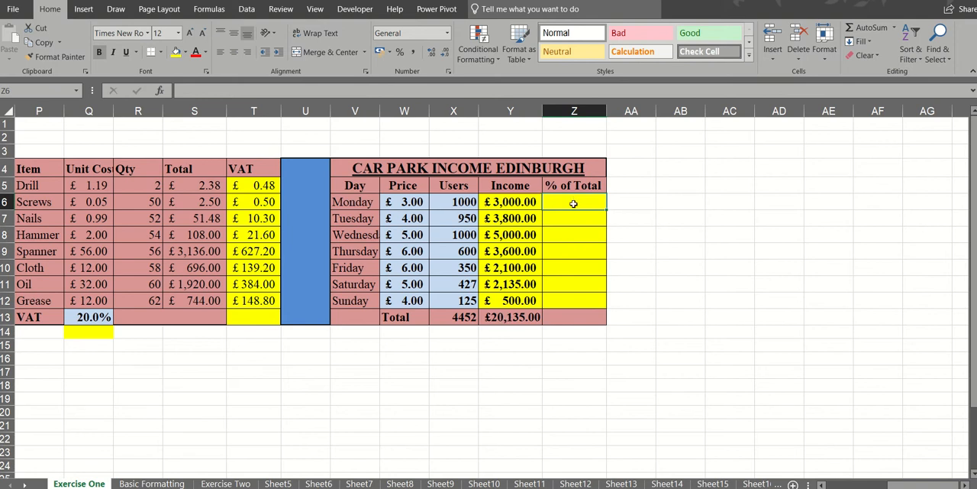
text(=)
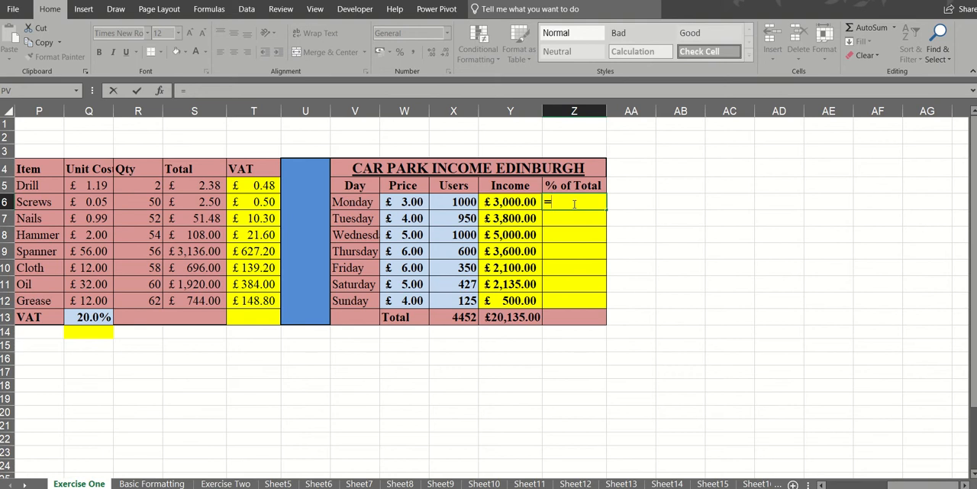
click(513, 202)
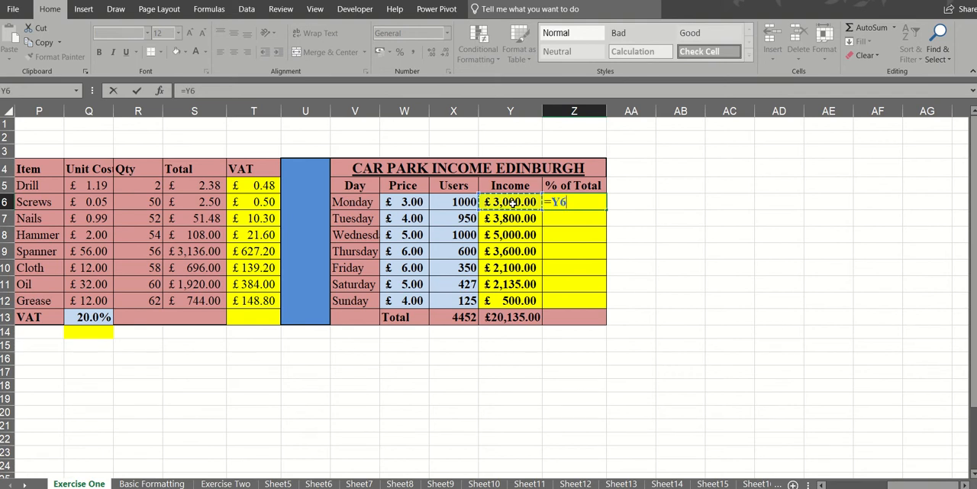
text(/)
click(506, 322)
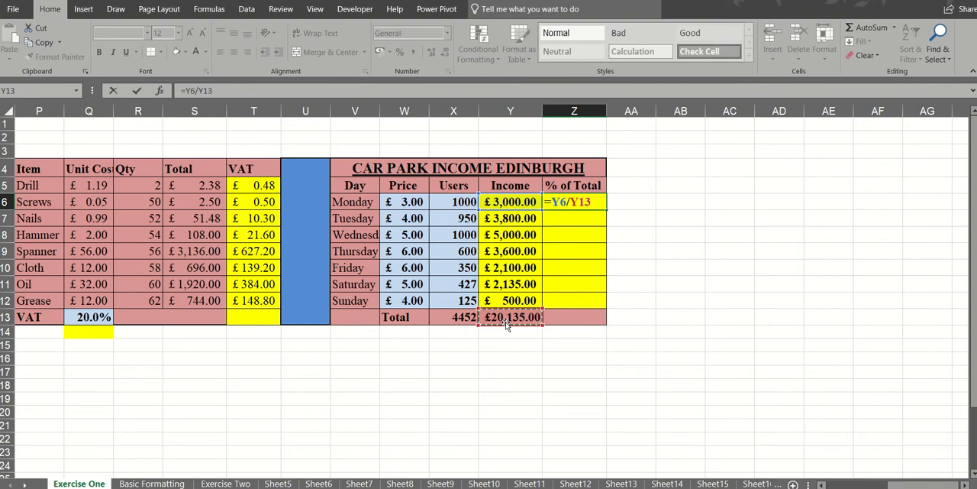
key(F4)
click(136, 91)
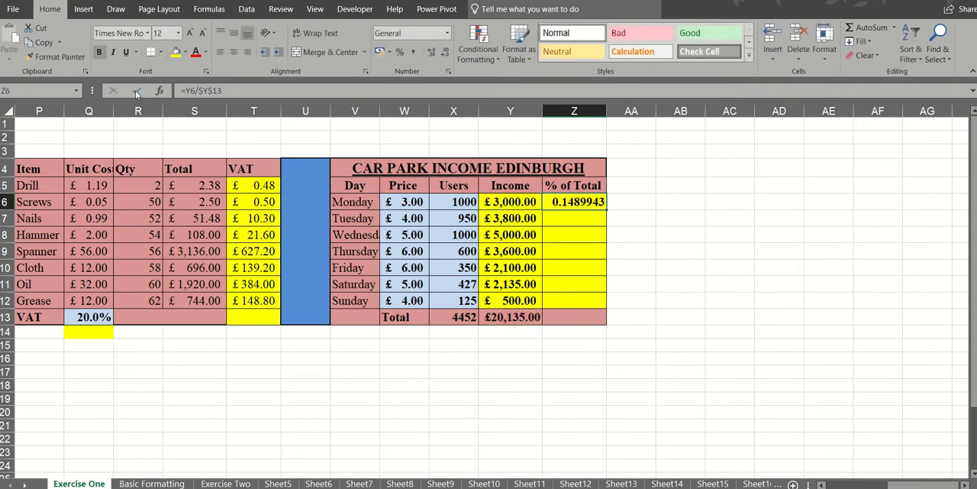
- Format Z6 as a percentage with two decimal places and fill it down to Z12
click(399, 53)
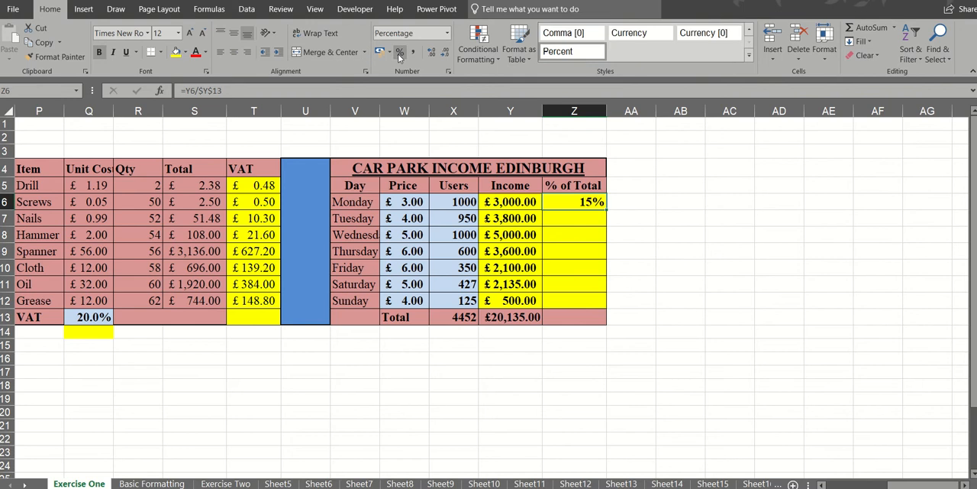
click(432, 53)
click(433, 53)
drag(607, 209, 614, 305)
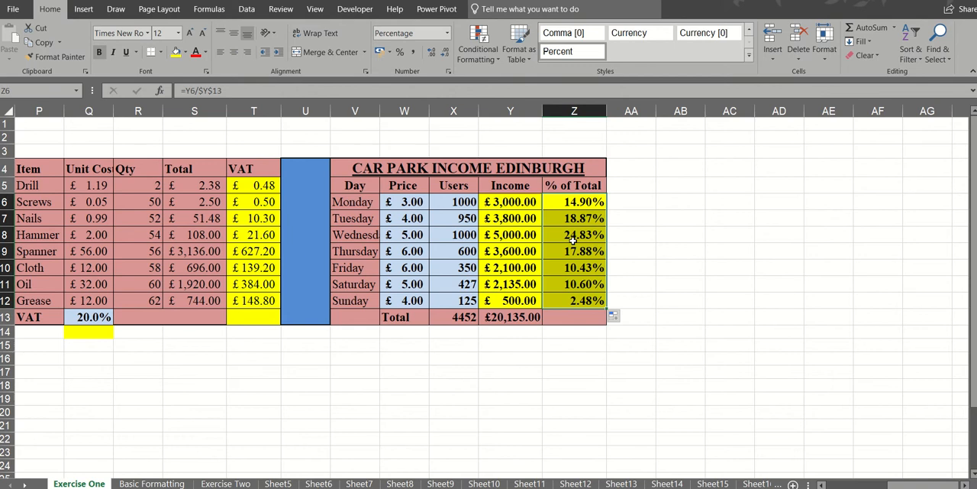
- Examine the Income formula in Y7 and the % of Total formulas in column Z for their relative and absolute references
click(513, 221)
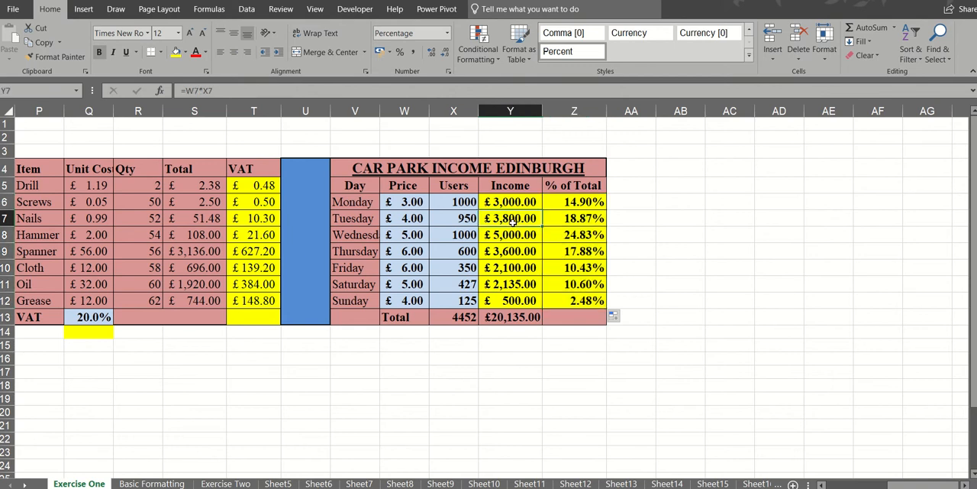
click(578, 208)
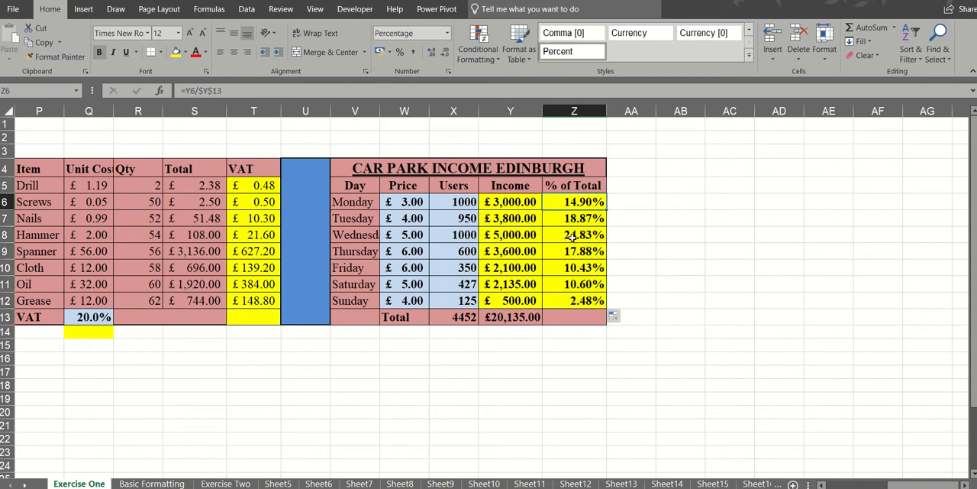
click(573, 238)
click(572, 218)
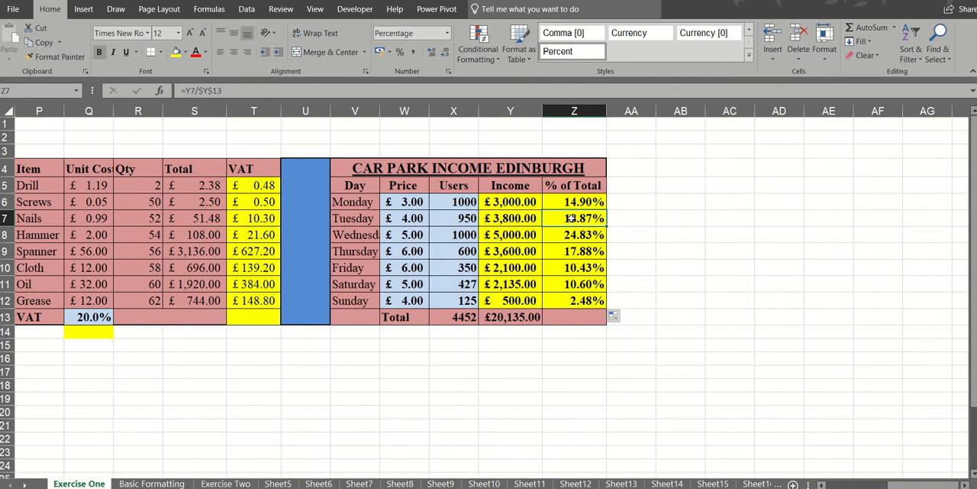
click(568, 267)
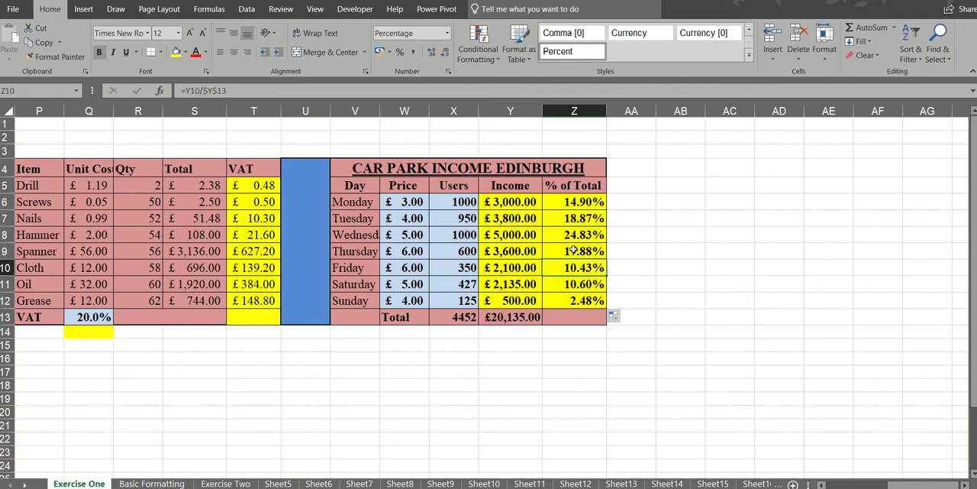
click(569, 219)
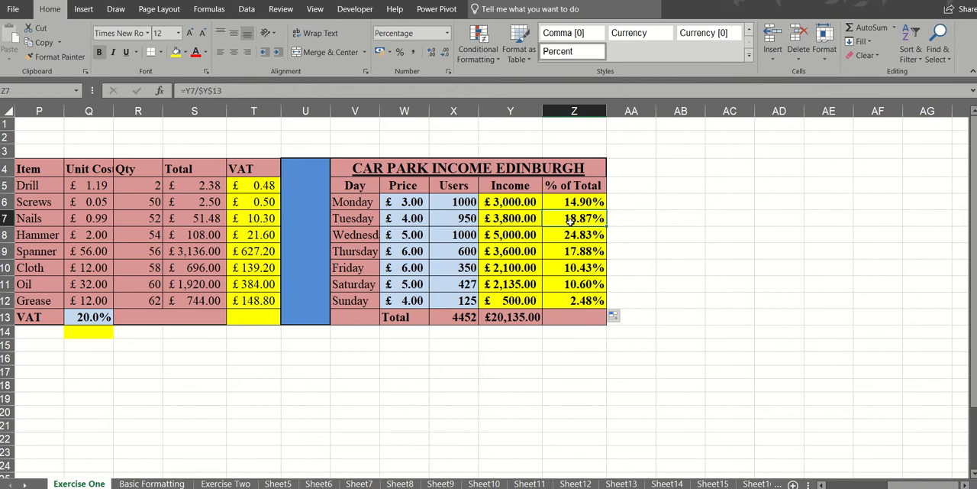
- Set the VAT rate in Q13 to 25%
click(87, 319)
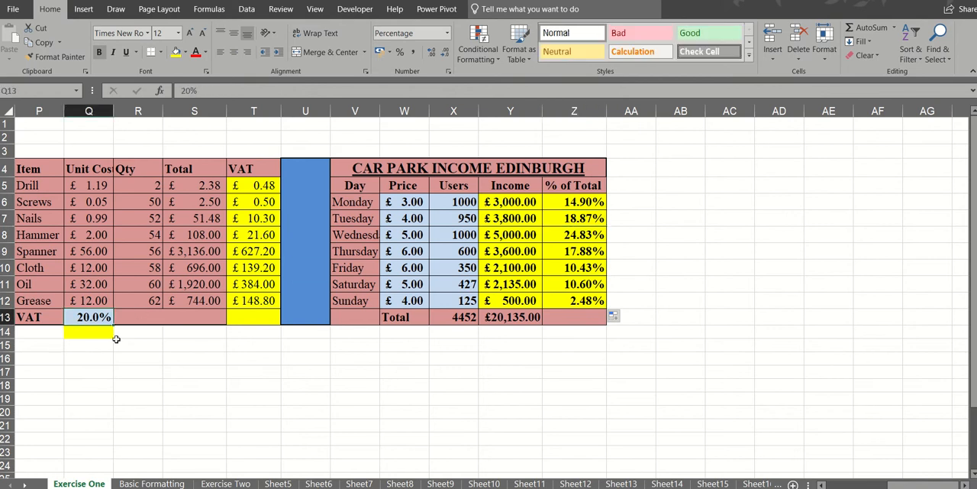
text(25)
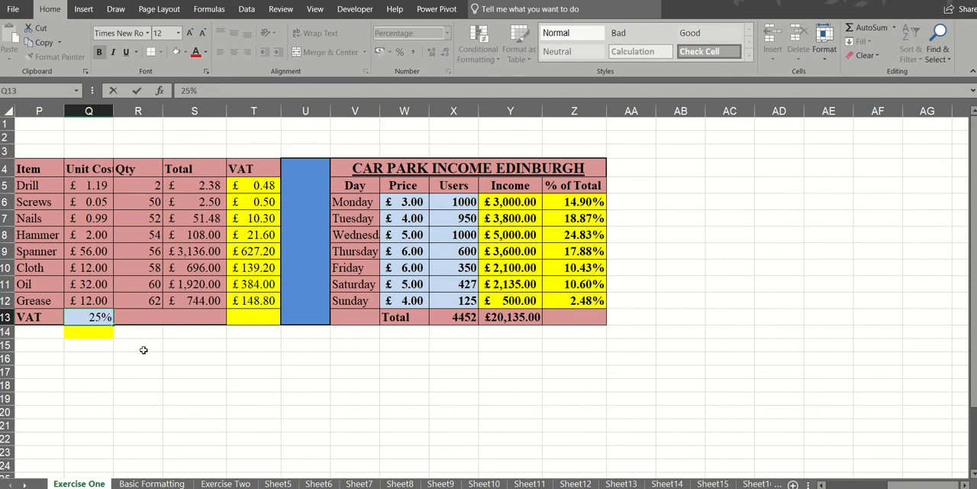
click(143, 348)
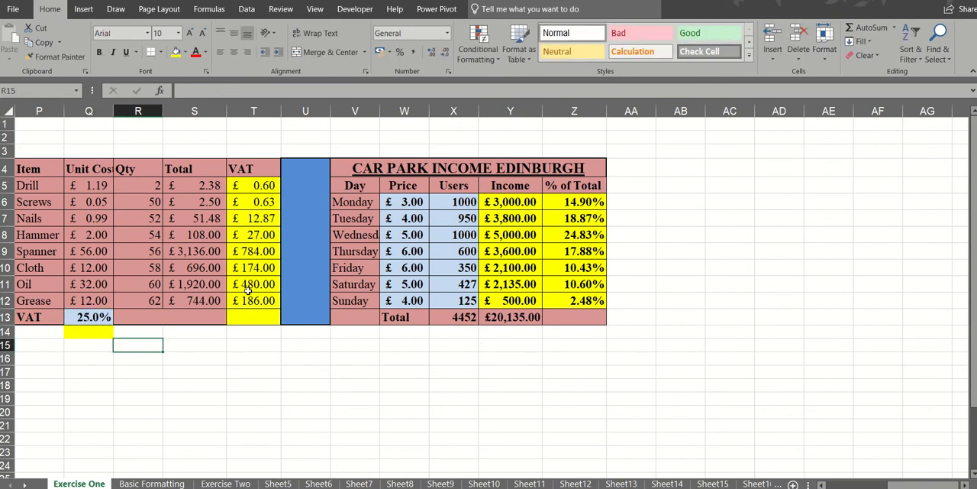
click(90, 316)
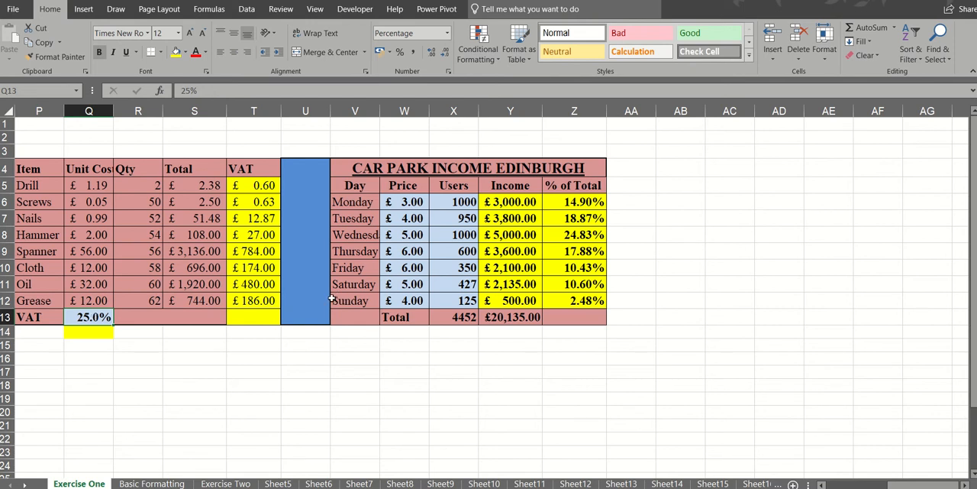
- On the Basic Formatting sheet, move the Flash Fill instruction comment clear of the table, beside its right edge
click(152, 484)
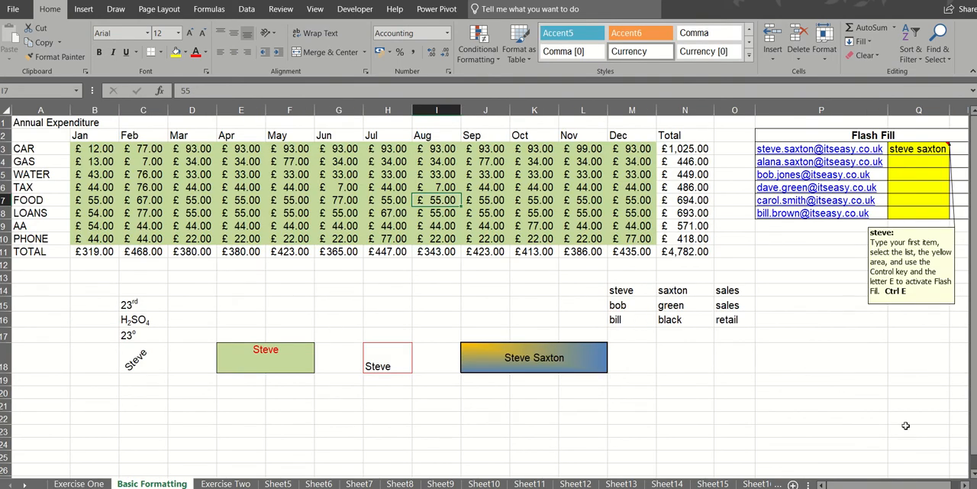
click(965, 485)
click(965, 485)
click(964, 484)
click(964, 484)
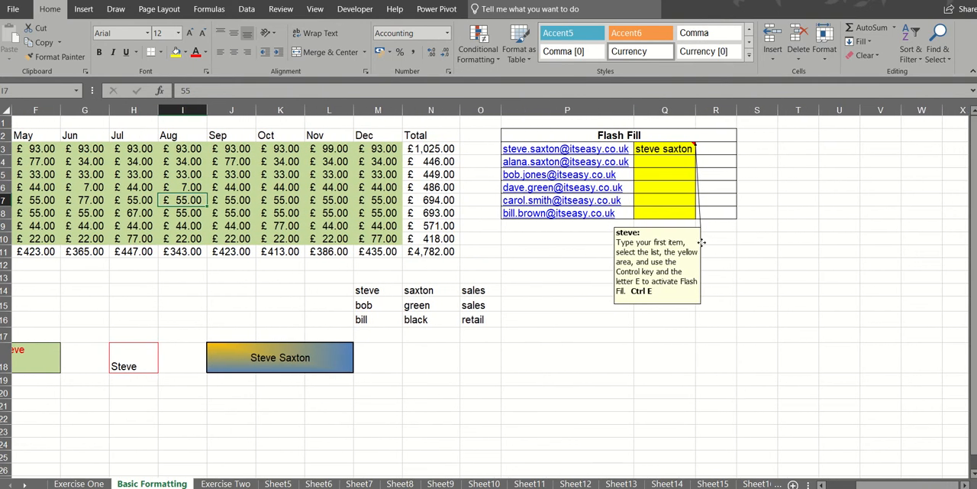
drag(701, 242, 851, 189)
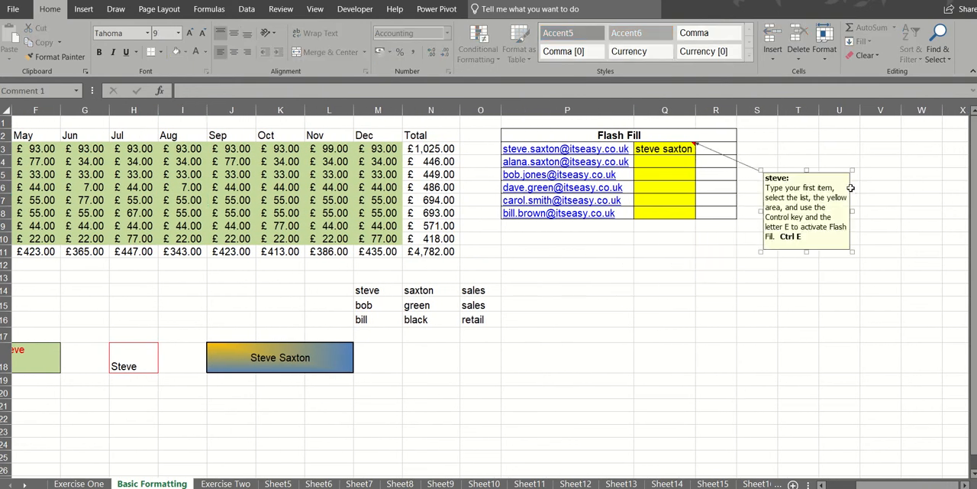
key(Escape)
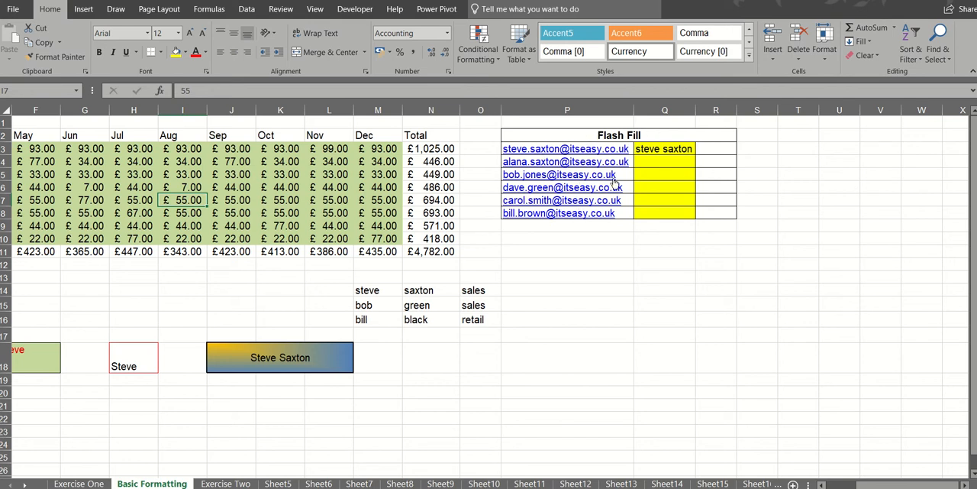
- Flash Fill Q3:Q8 from the example in Q3 to extract the names from the e-mail addresses
click(664, 149)
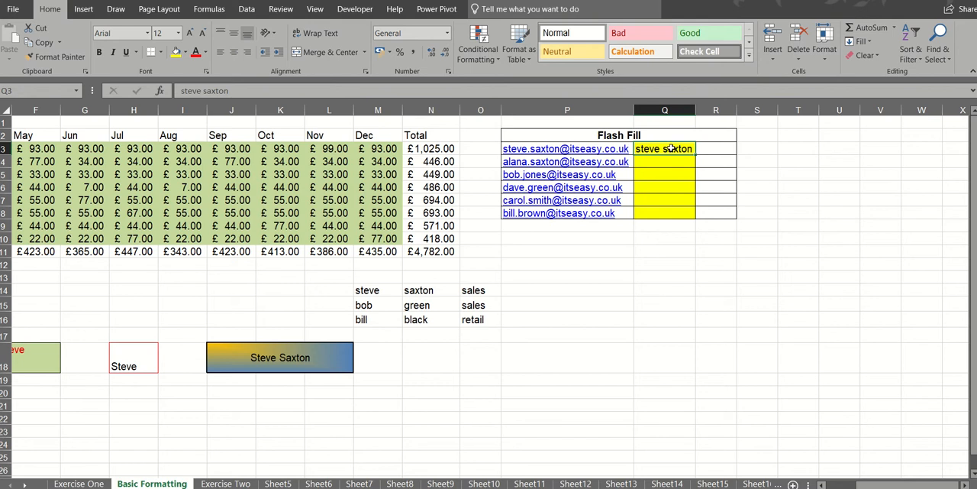
drag(668, 148, 666, 211)
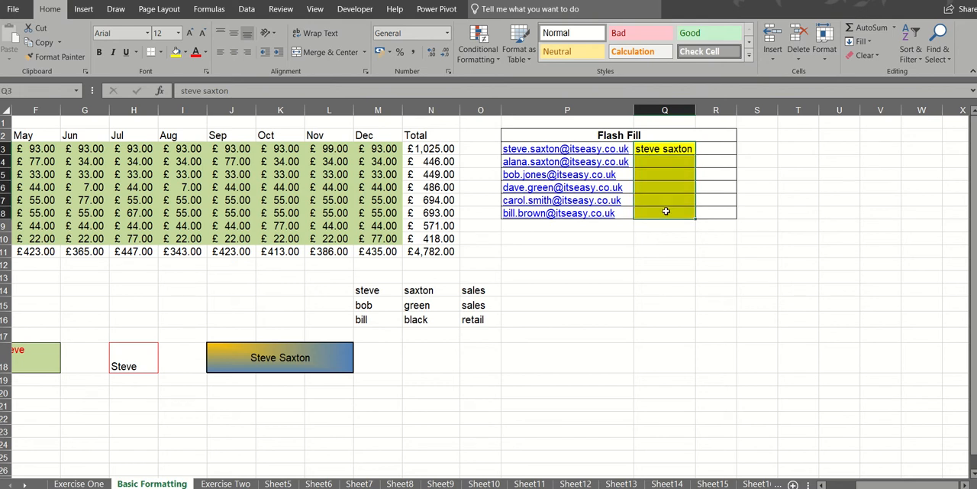
key(ctrl+e)
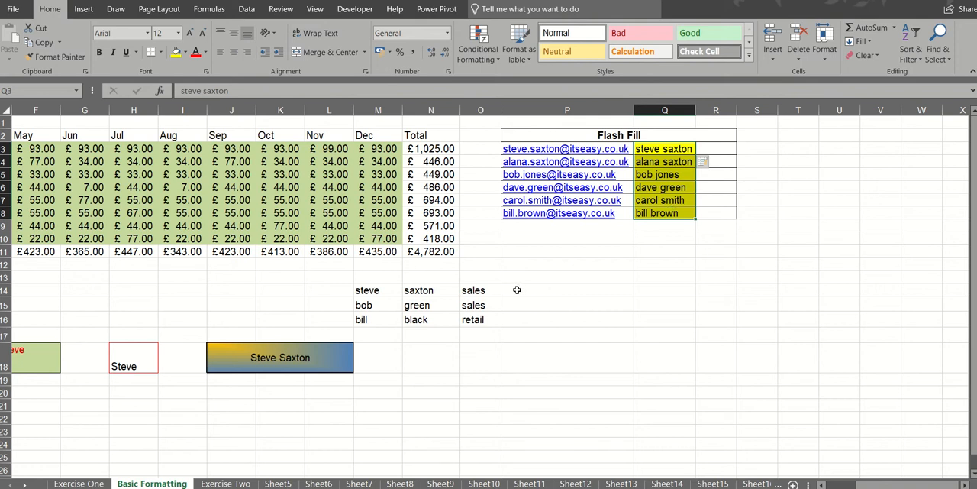
- Enter the first person's first name, surname and department, separated by spaces, in P14 and Flash Fill the pattern down to P16
click(517, 289)
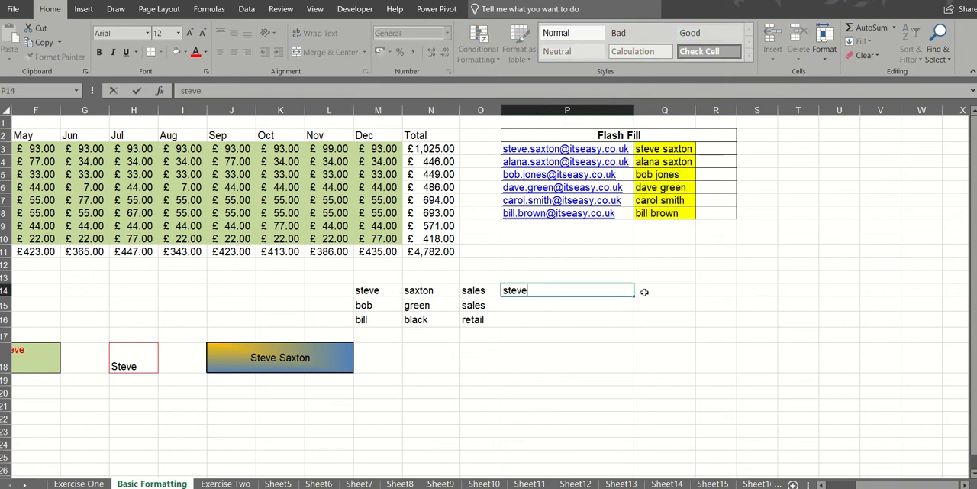
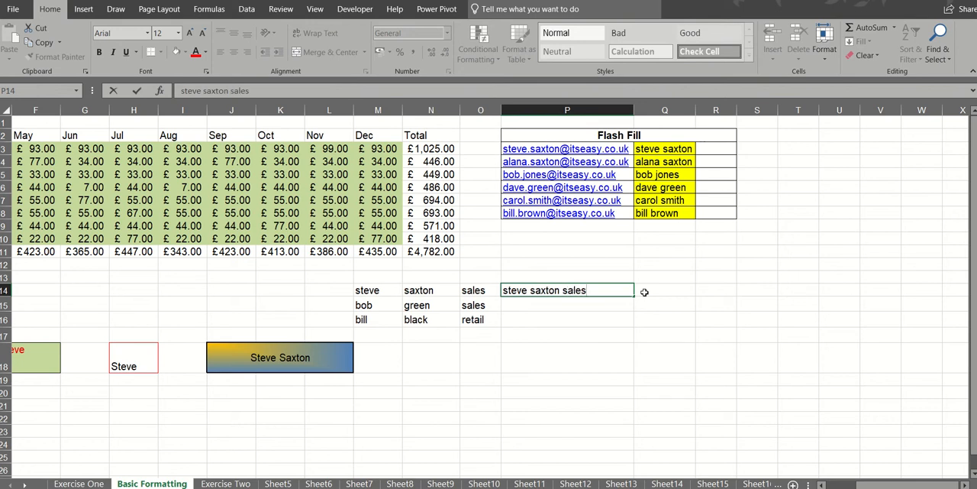
click(644, 292)
key(Return)
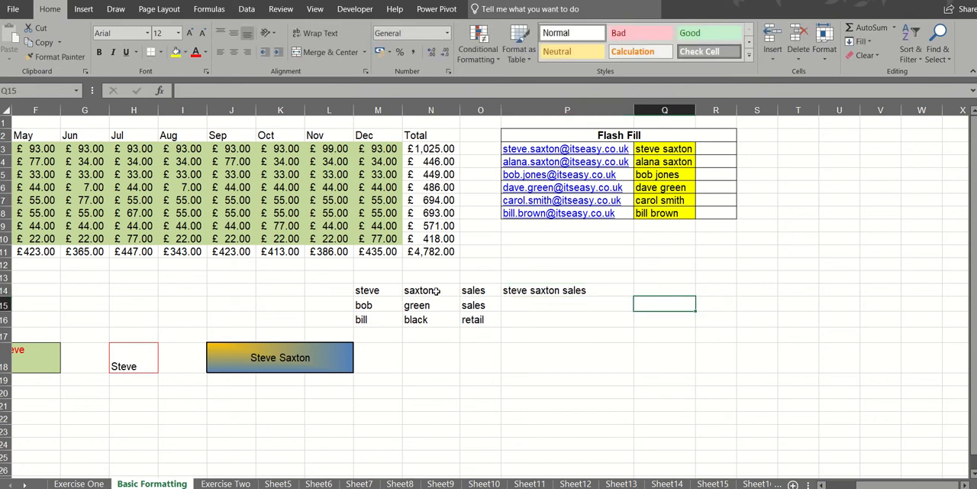
drag(560, 294, 560, 316)
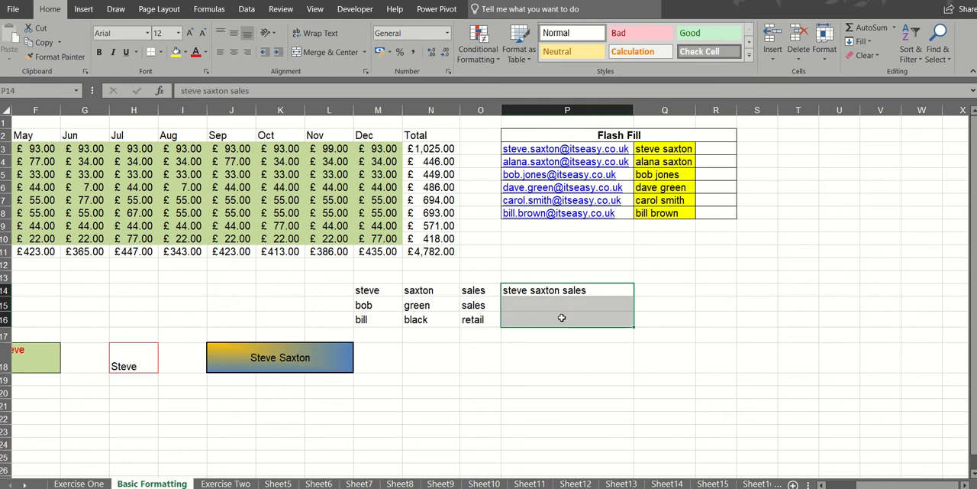
key(ctrl+e)
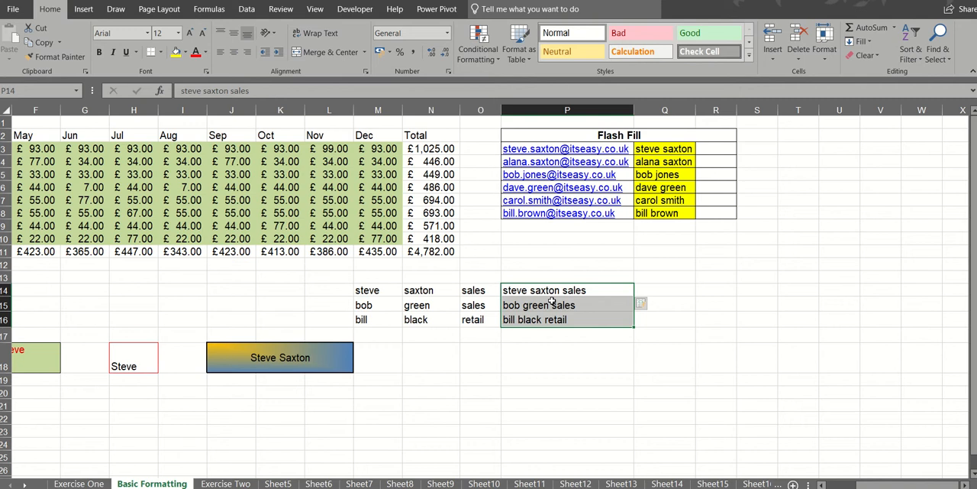
- Split the combined text in P14:P16 with Text to Columns as delimited data, adding Space as a delimiter
click(246, 9)
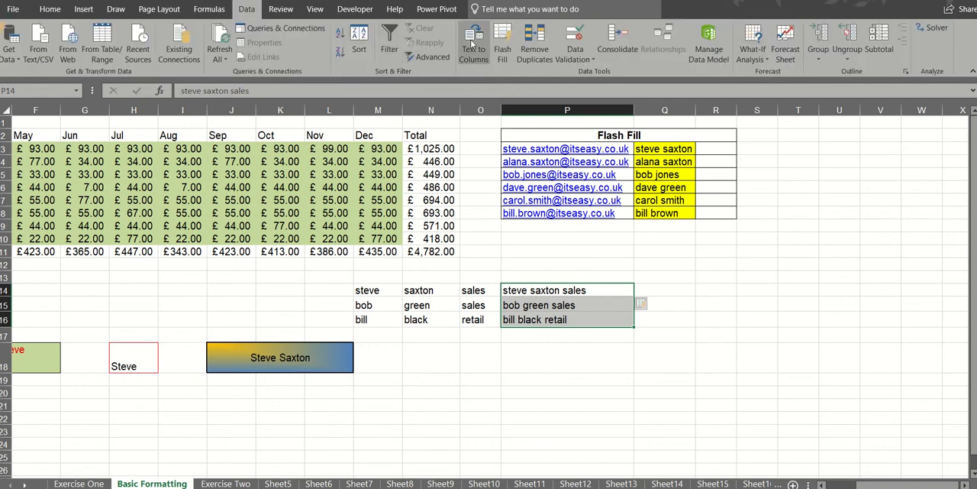
click(473, 46)
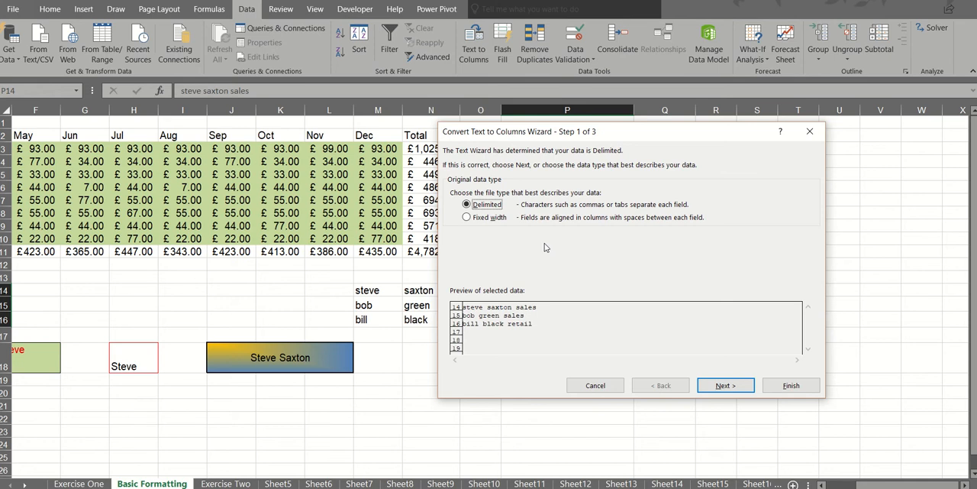
click(726, 385)
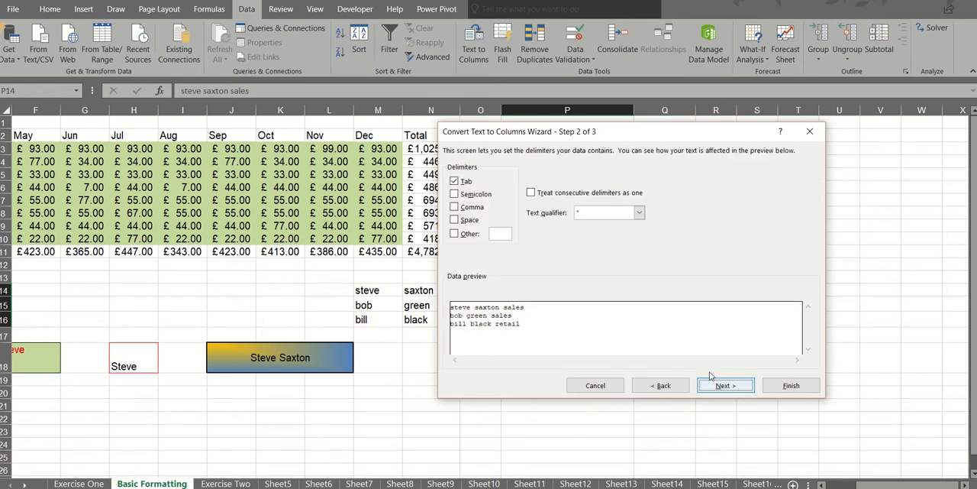
click(456, 220)
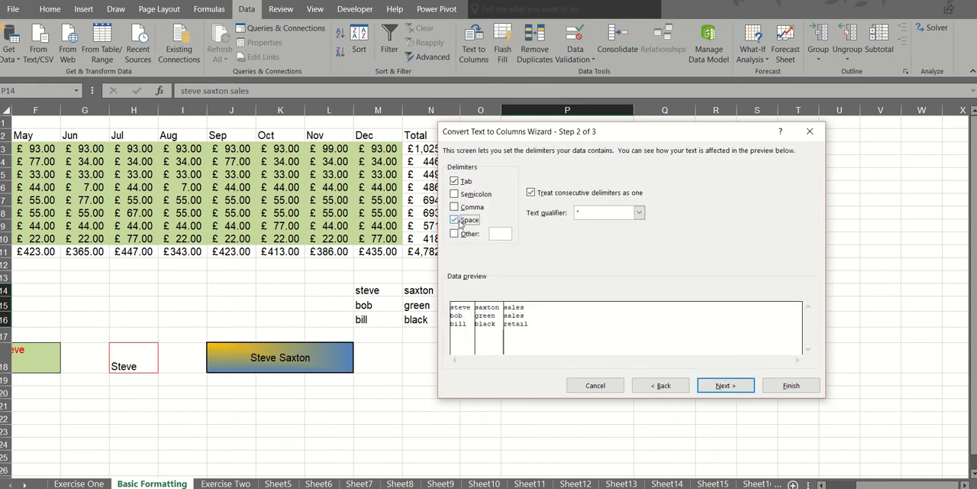
click(788, 388)
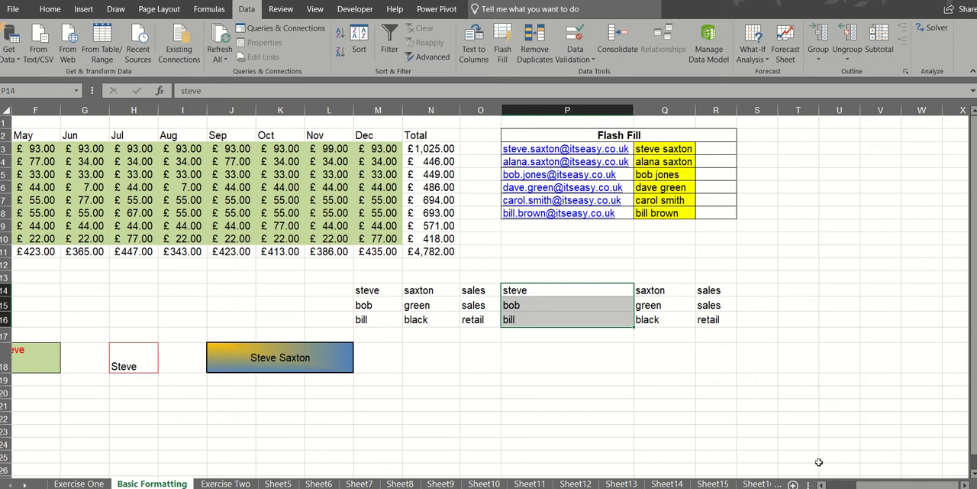
- Merge and center the Annual Expenditure title across A1:N1, and unmerge it again
scroll(821, 484, left, 5)
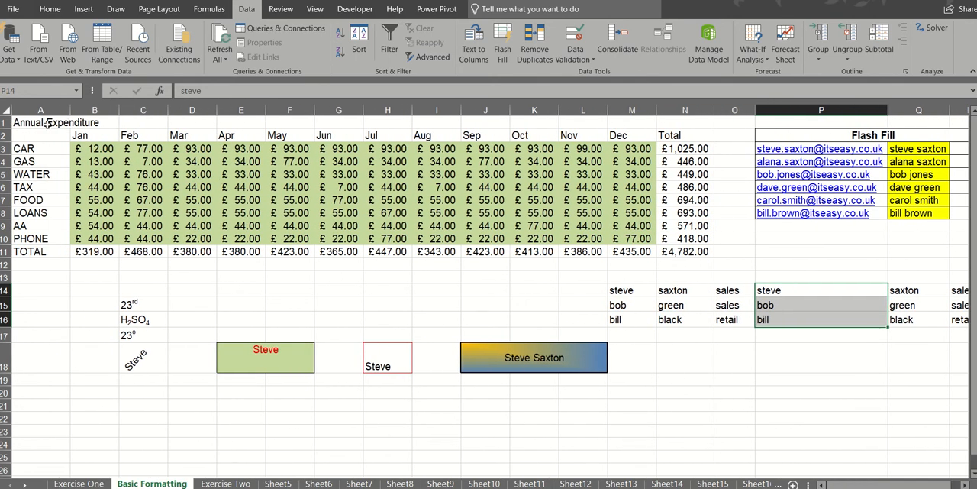
click(35, 124)
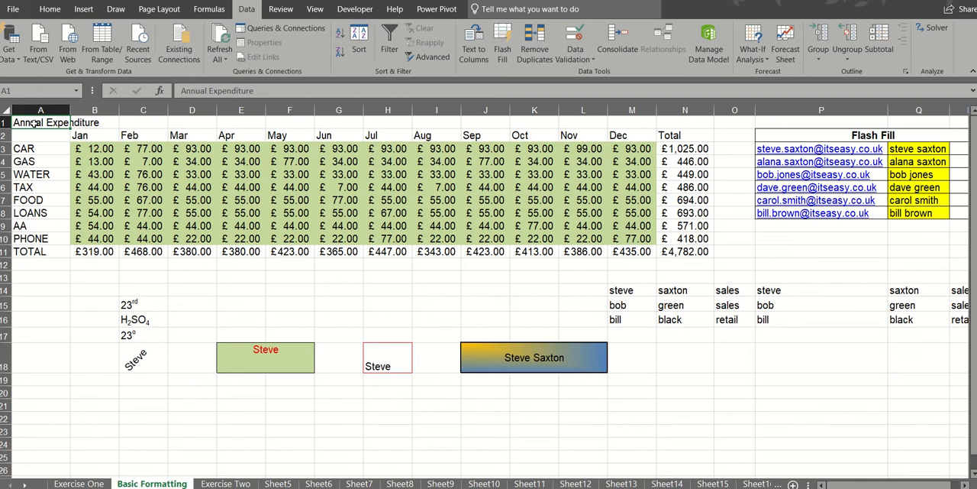
drag(34, 123, 687, 123)
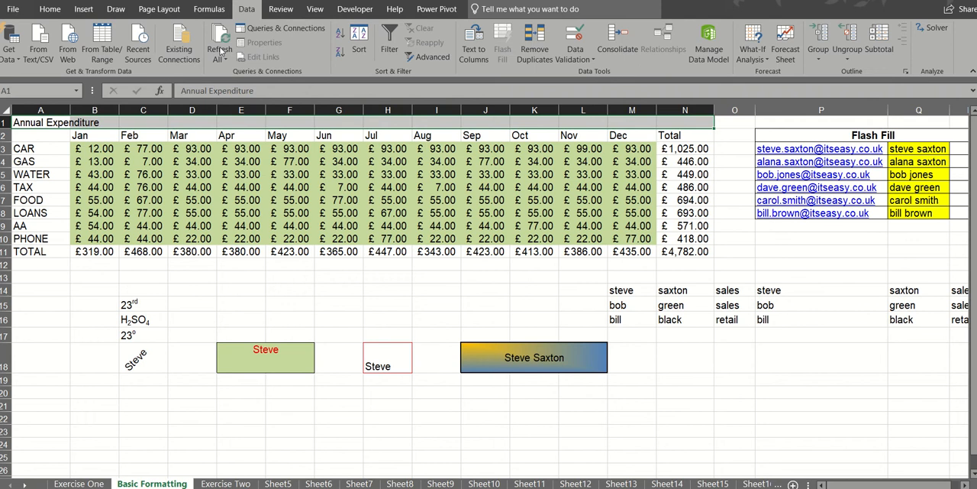
click(49, 9)
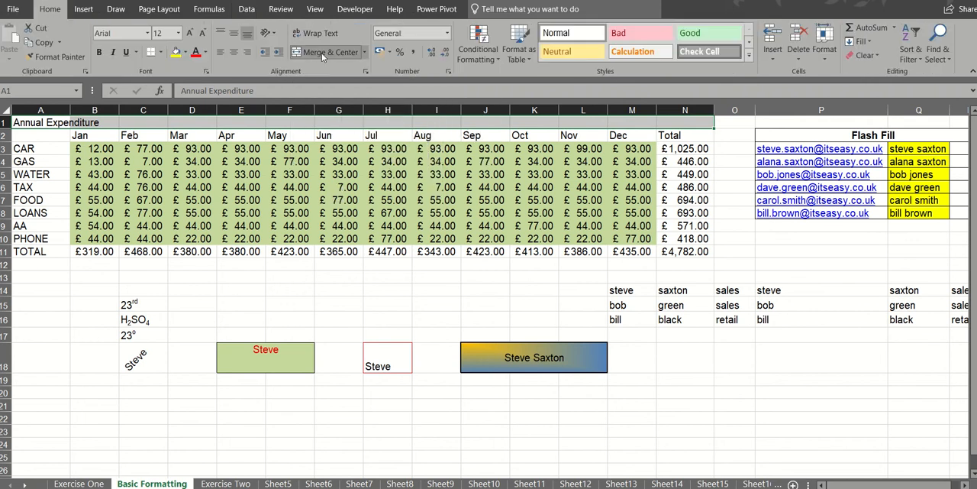
click(321, 54)
click(321, 53)
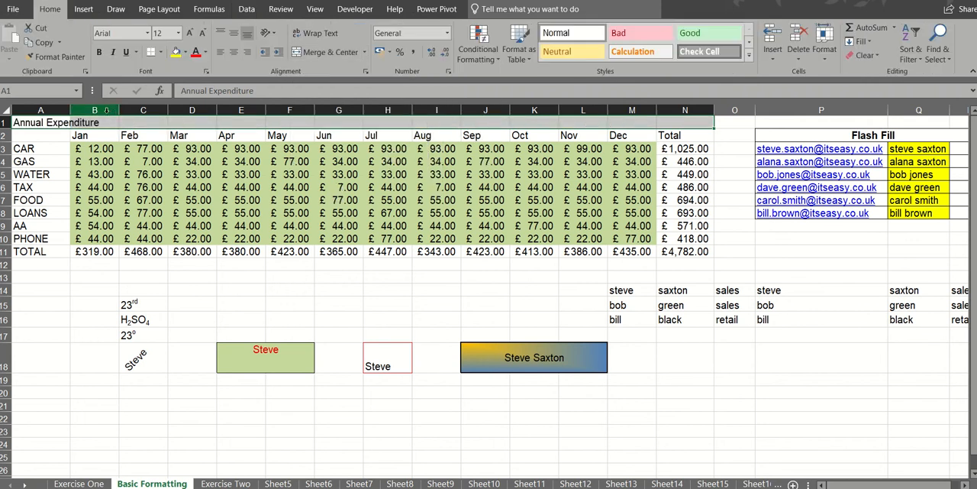
- Wrap the Annual Expenditure title inside cell A1
click(51, 124)
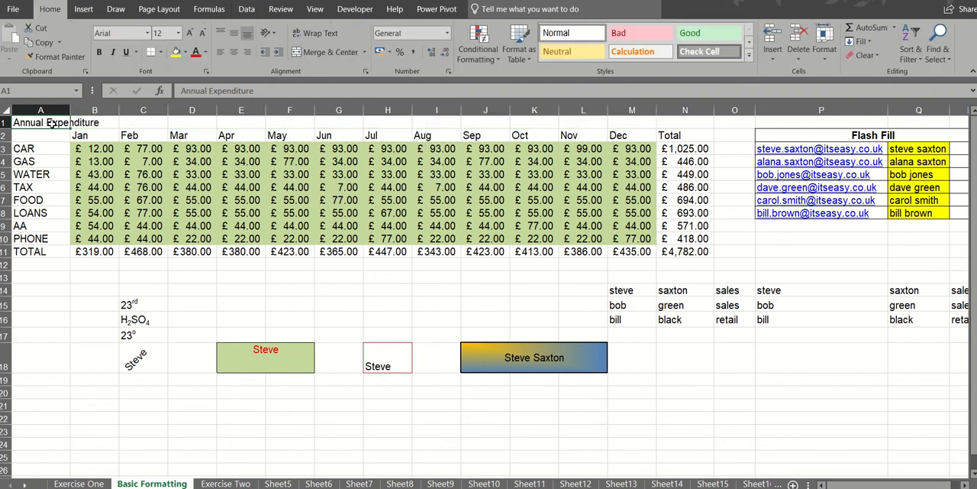
click(320, 33)
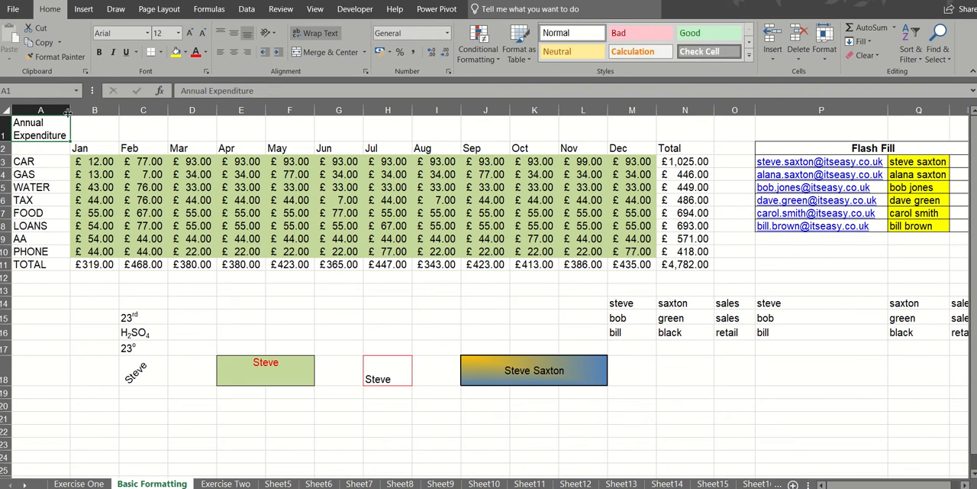
- Angle the month headings in B2:M2 counterclockwise, and change their orientation to Rotate Text Up
drag(88, 148, 612, 156)
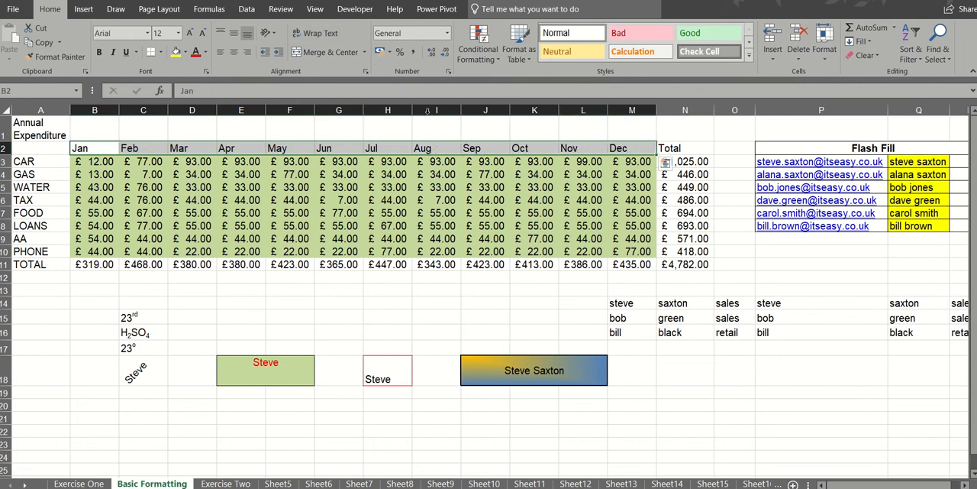
click(269, 33)
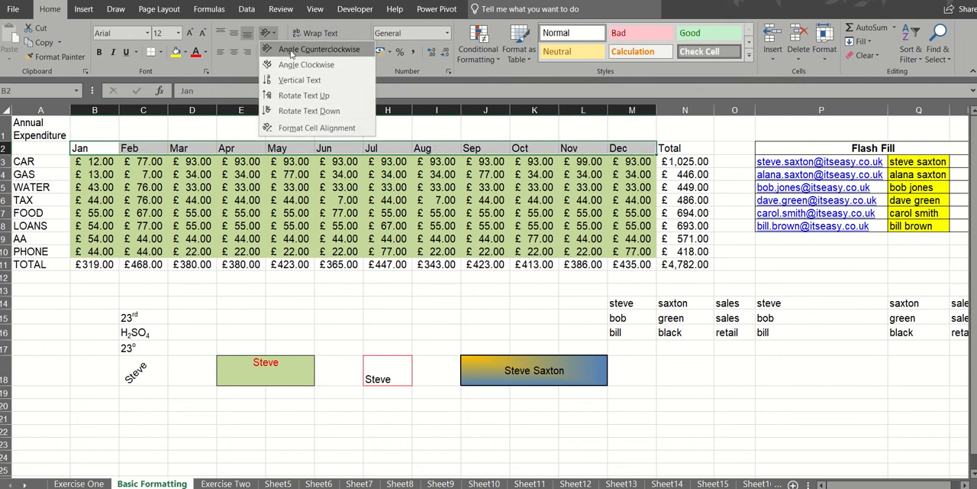
click(291, 52)
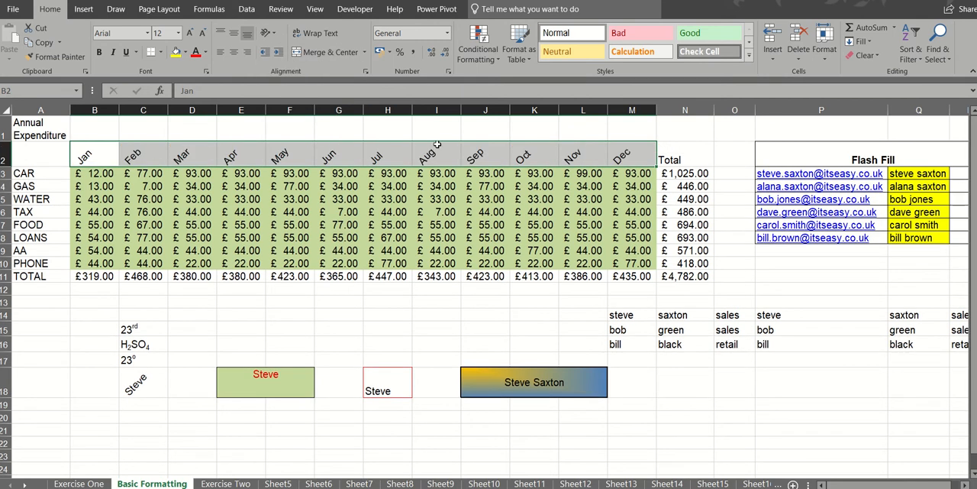
click(269, 33)
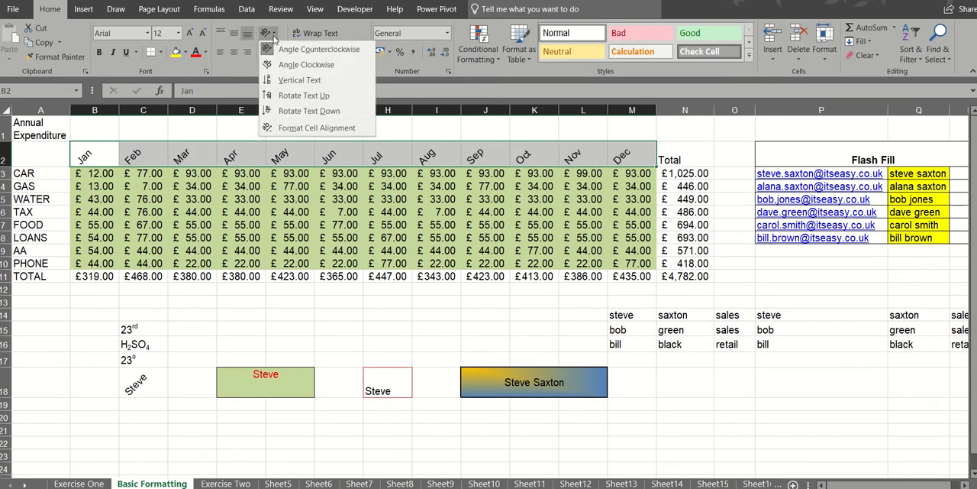
click(288, 96)
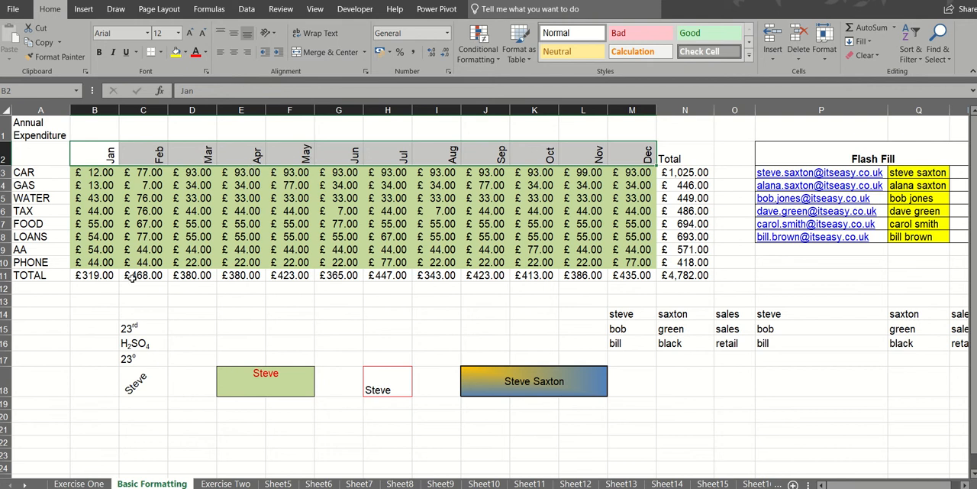
- Apply a thick red outline border around the monthly totals in B11:M11
drag(104, 276, 643, 281)
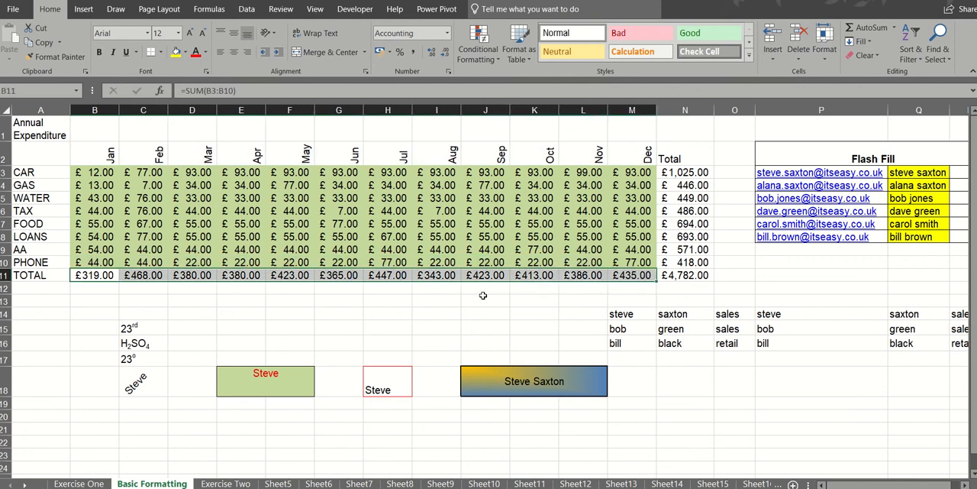
click(161, 52)
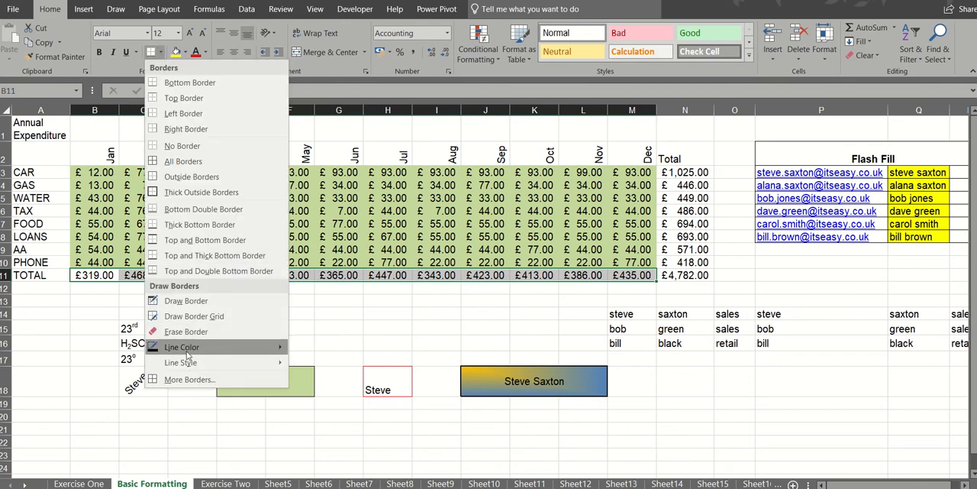
mouse_move(276, 366)
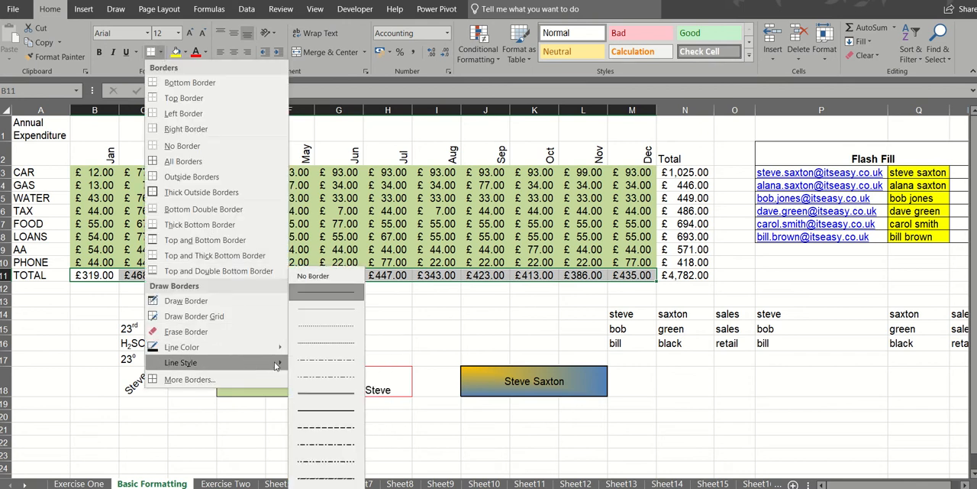
click(229, 381)
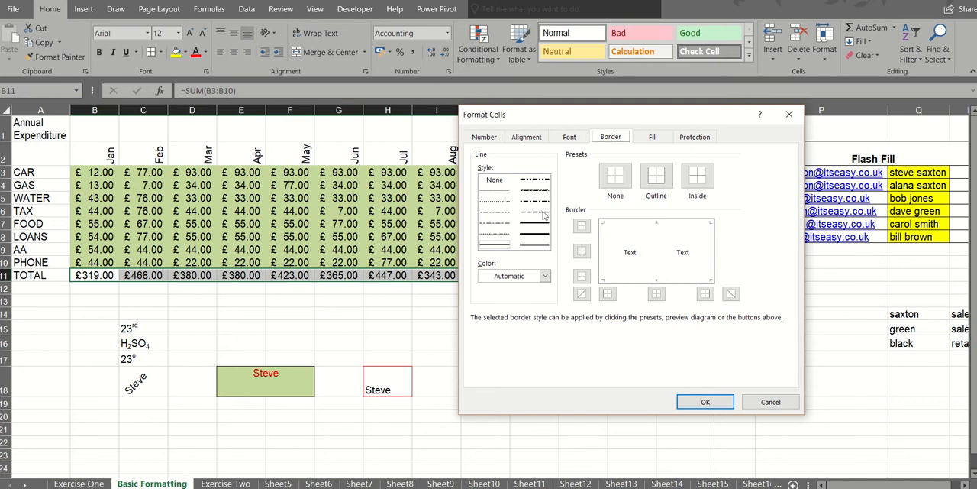
click(545, 277)
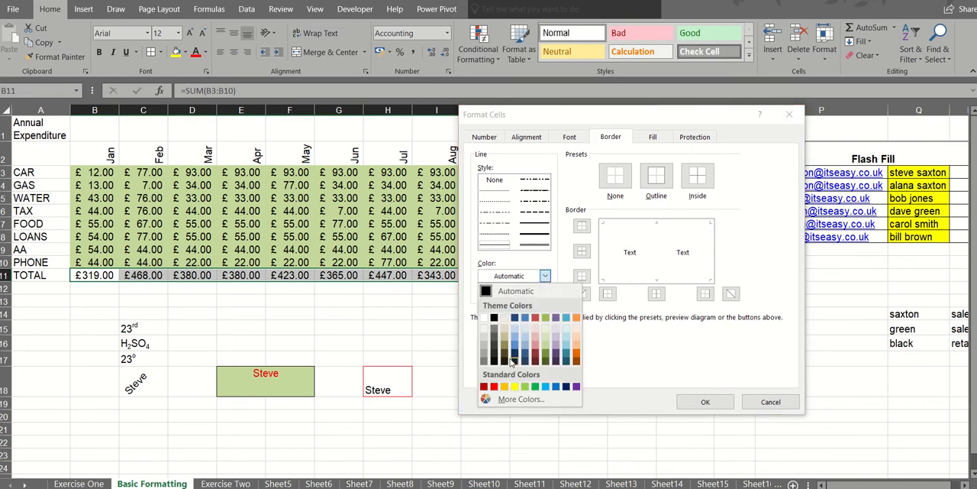
click(494, 387)
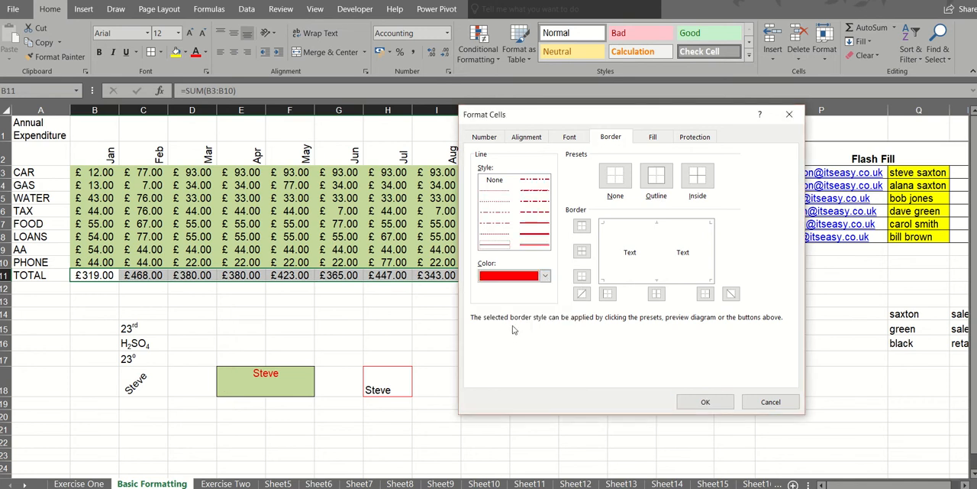
click(536, 236)
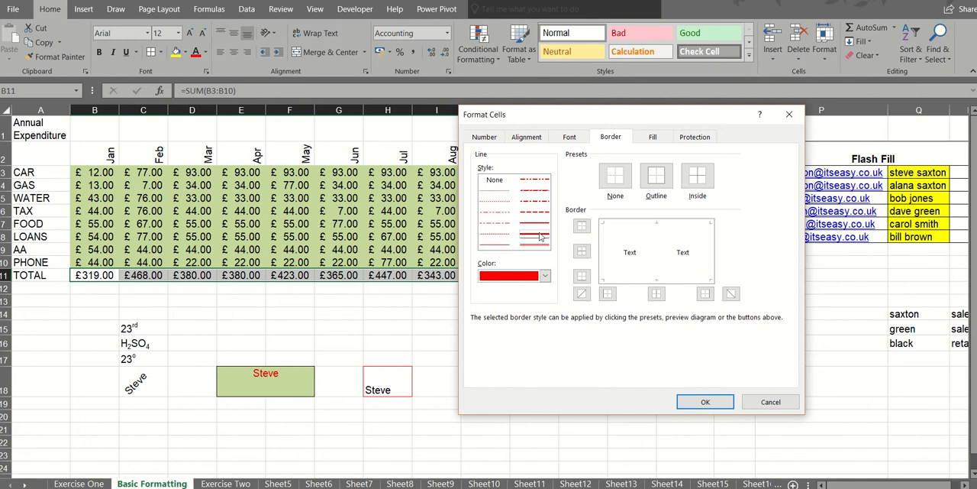
click(657, 176)
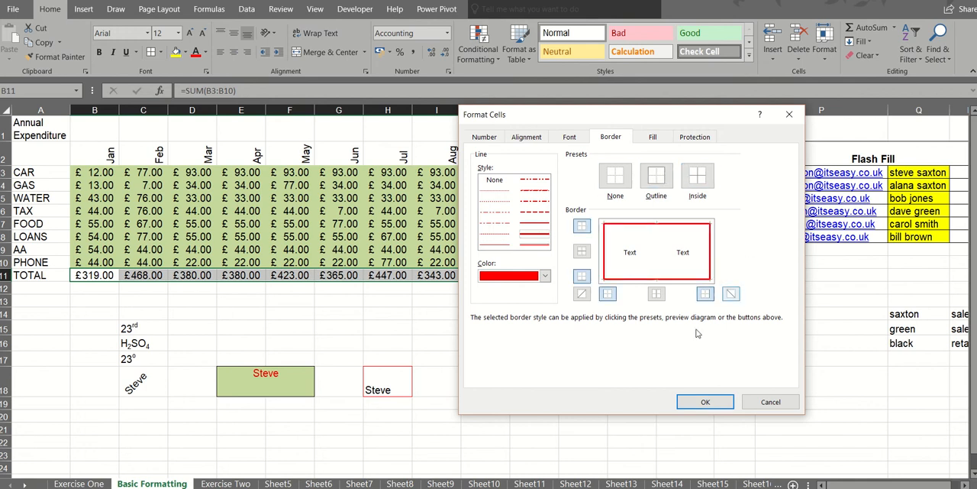
click(706, 403)
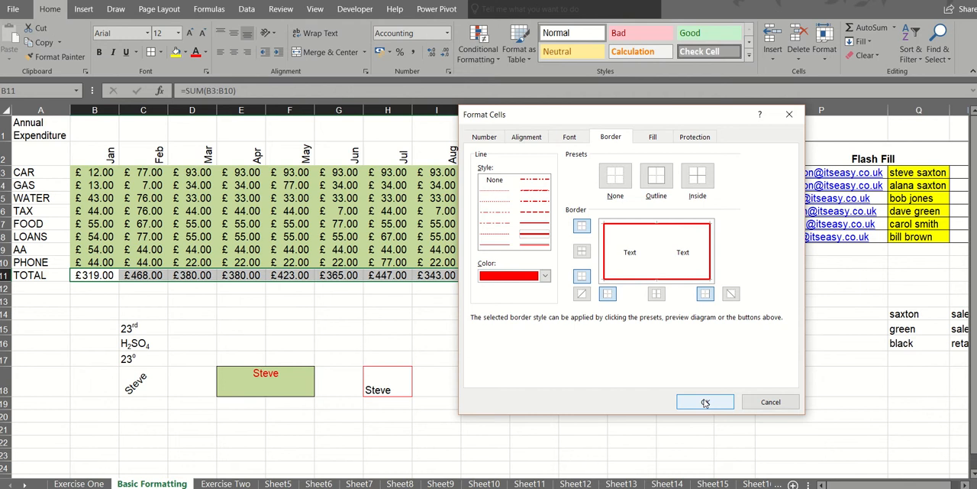
click(387, 303)
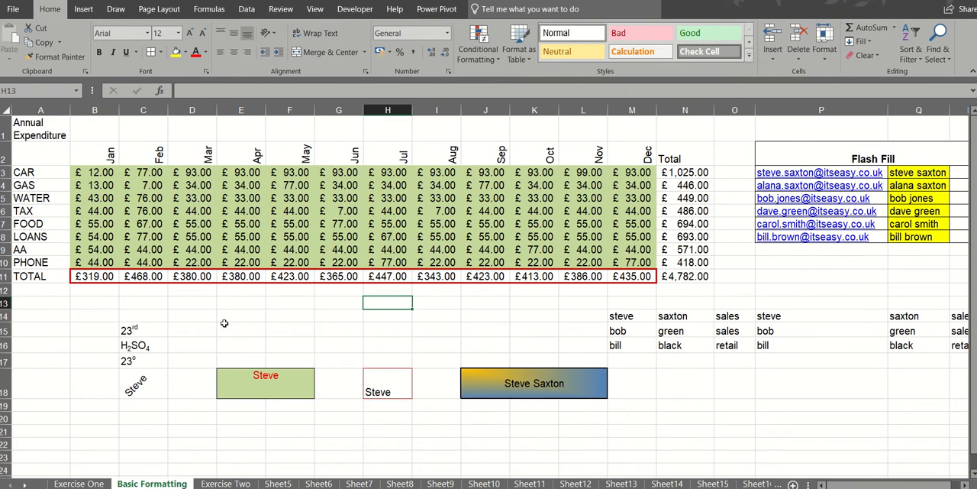
- Check the superscript and subscript examples in C15:C17, and enter 23o in D13
click(148, 330)
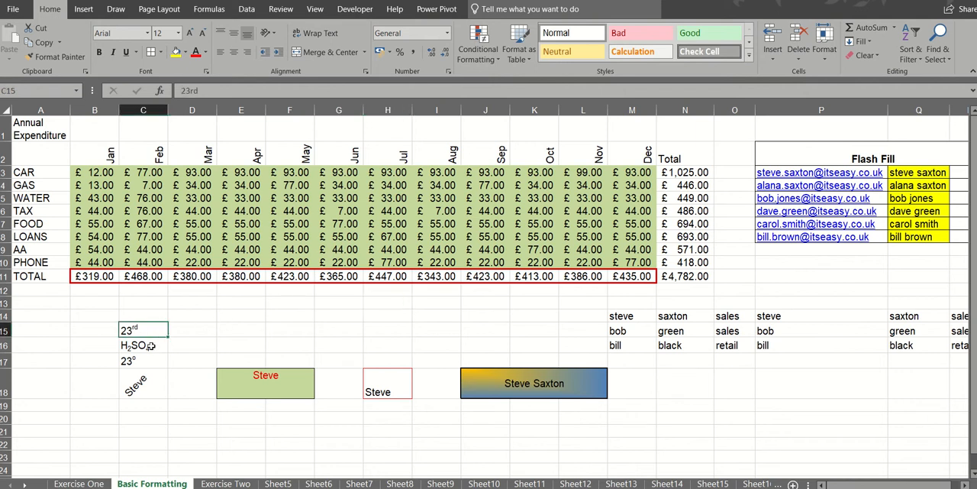
click(151, 346)
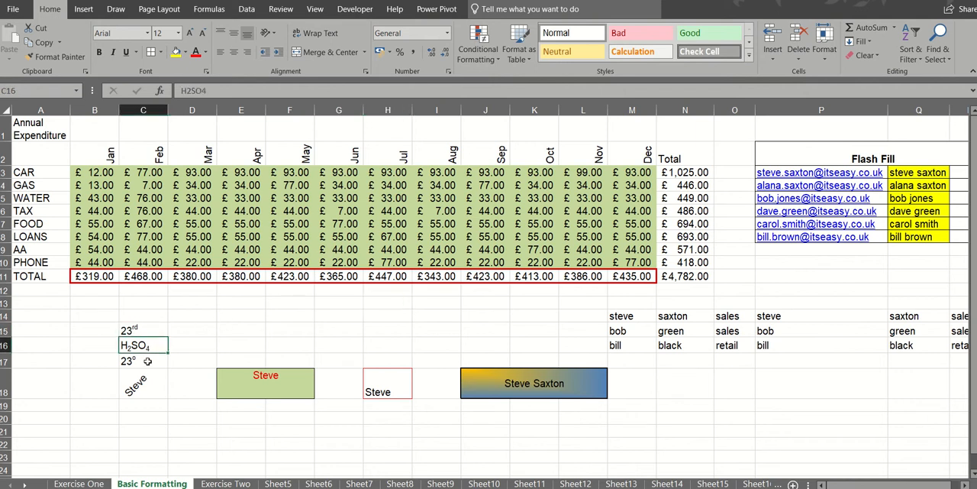
click(147, 360)
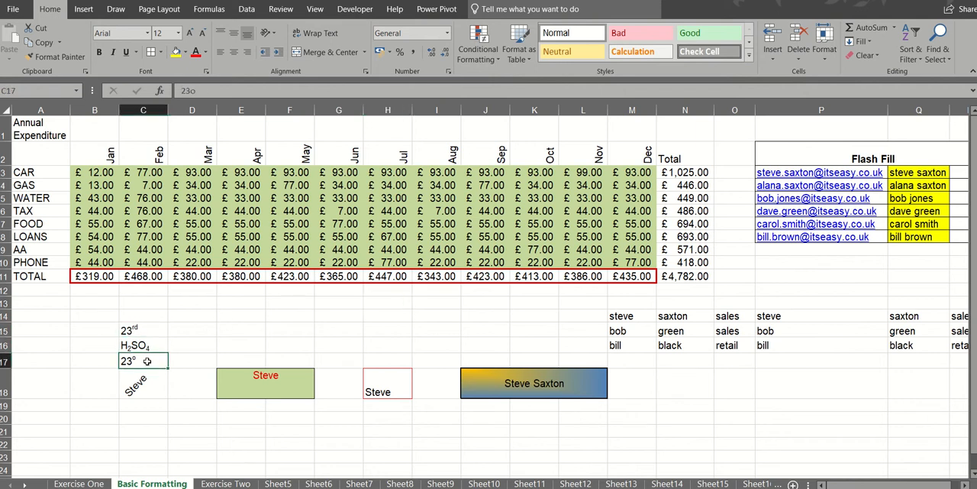
click(200, 304)
text(2)
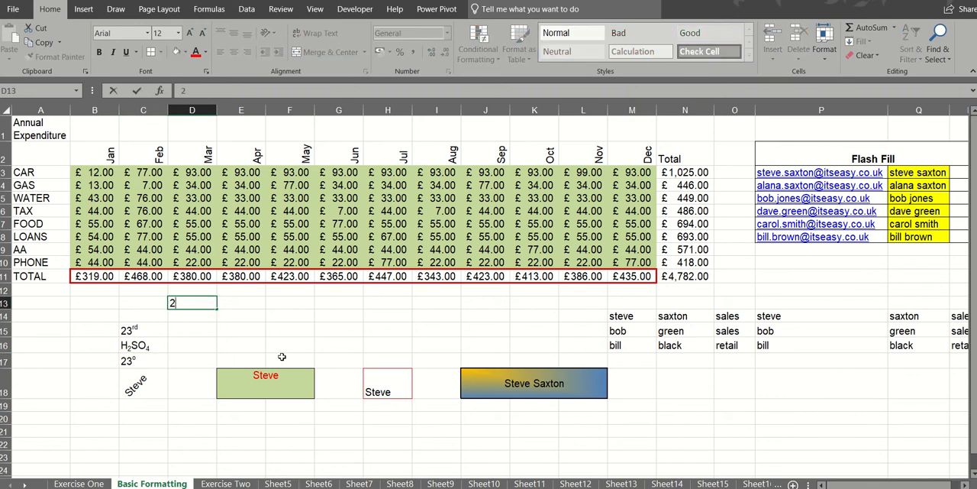
text(3o)
key(Return)
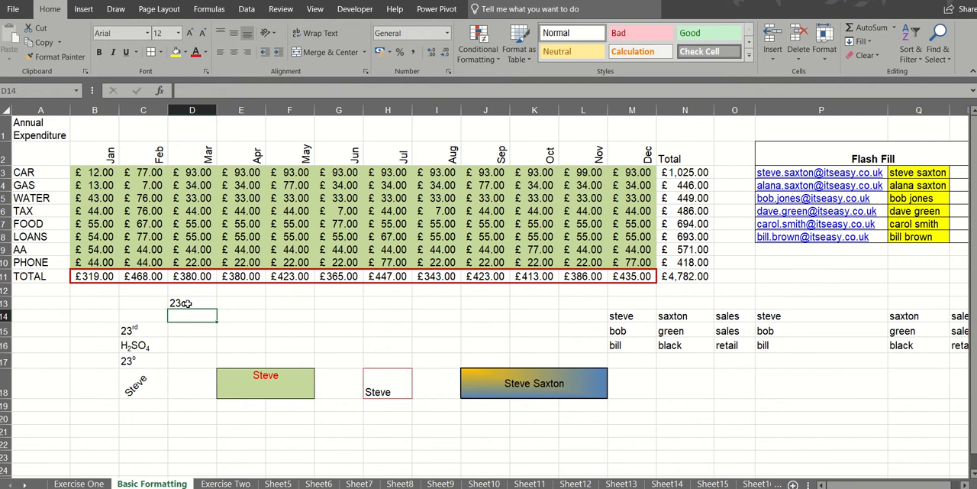
- Format the letter o in D13's 23o as superscript
click(192, 303)
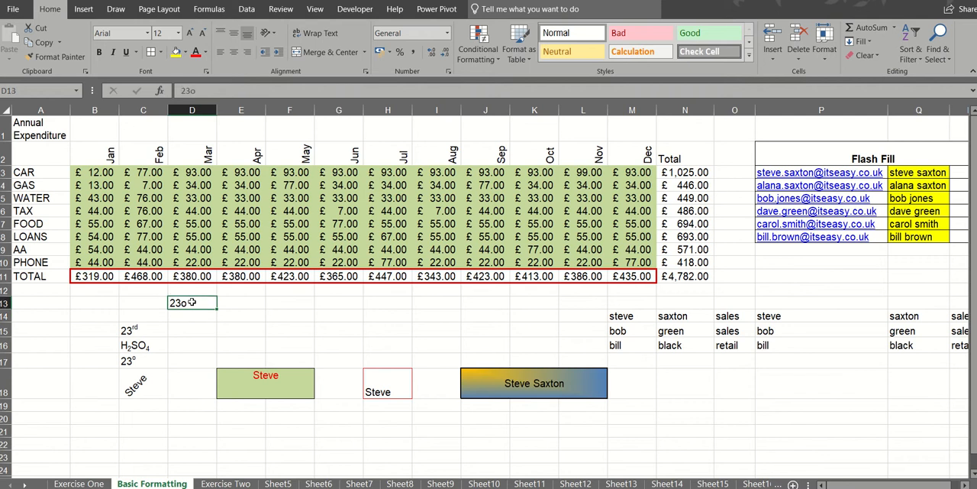
click(188, 90)
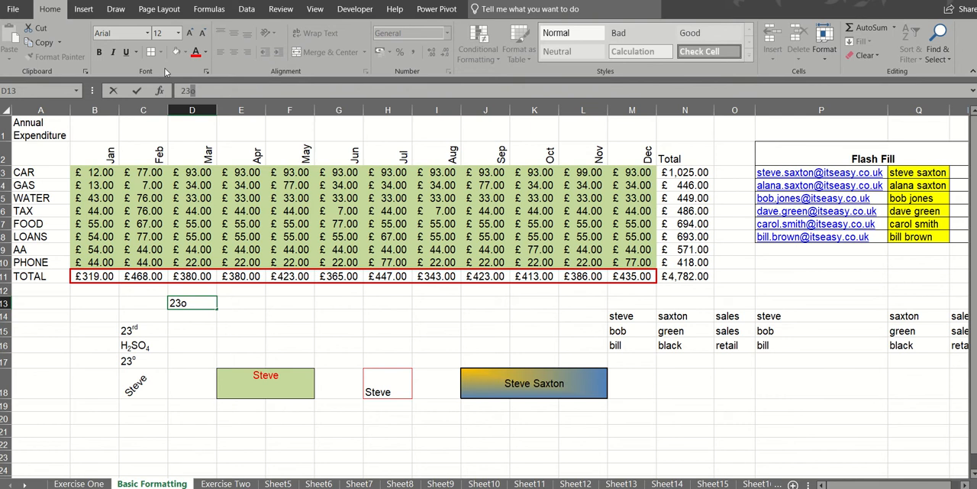
click(206, 72)
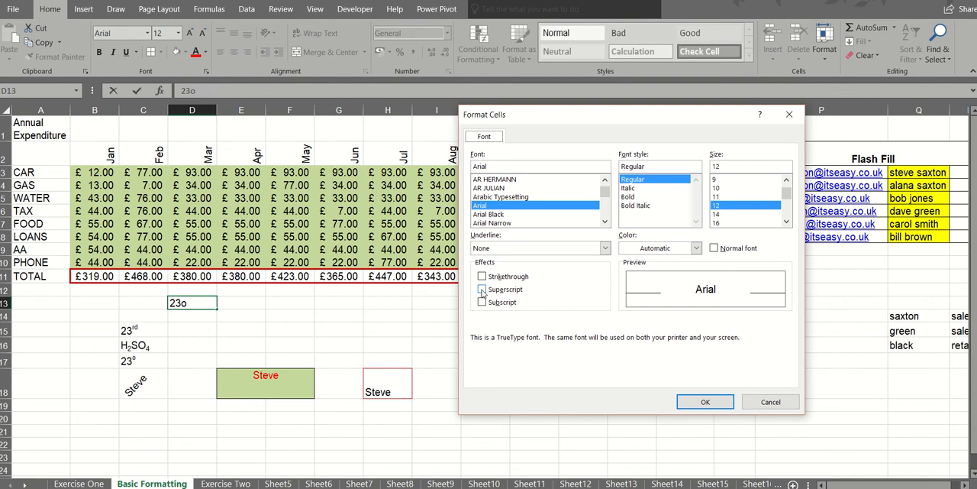
click(482, 290)
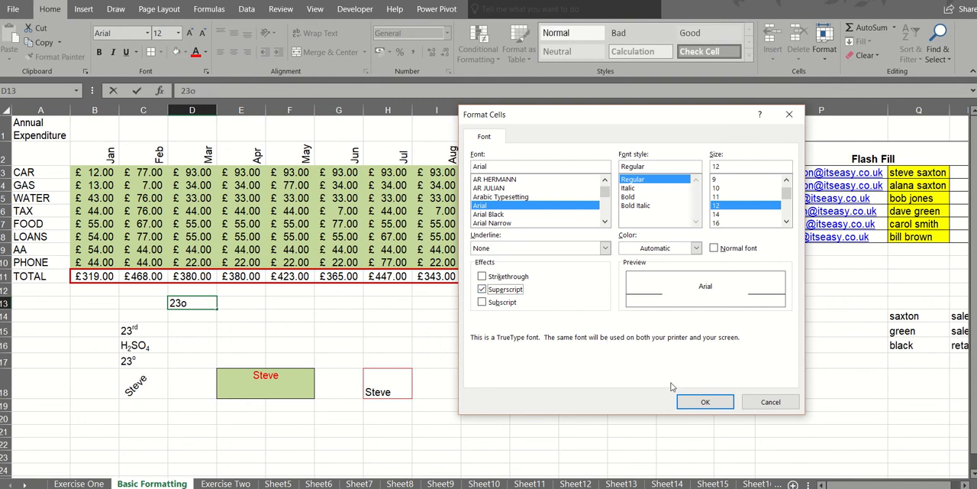
click(703, 402)
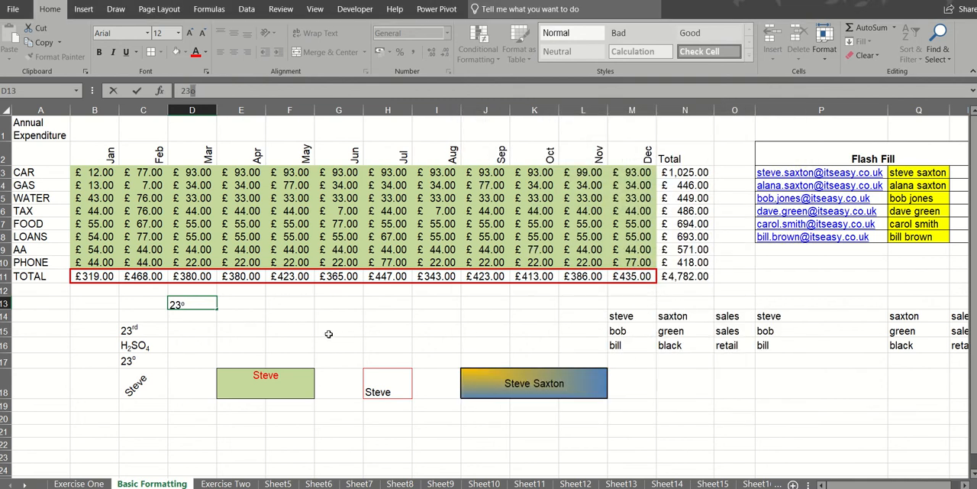
click(146, 329)
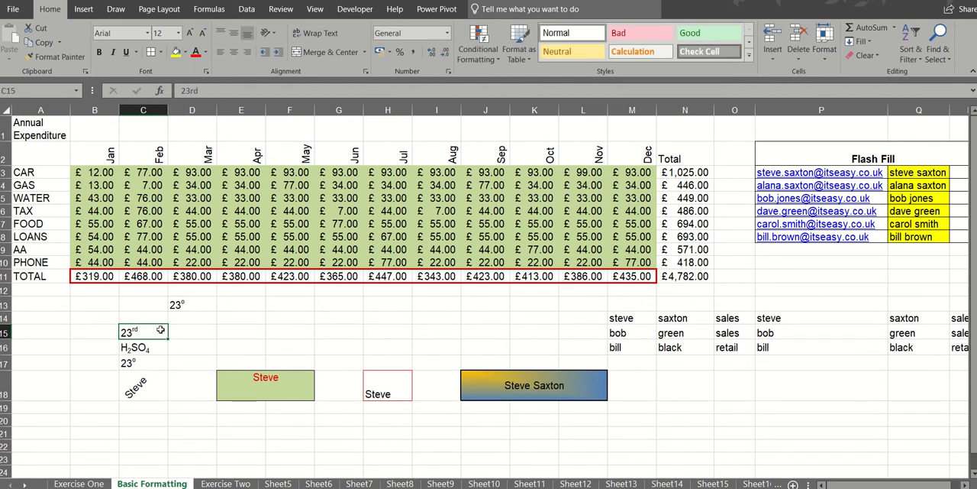
click(203, 304)
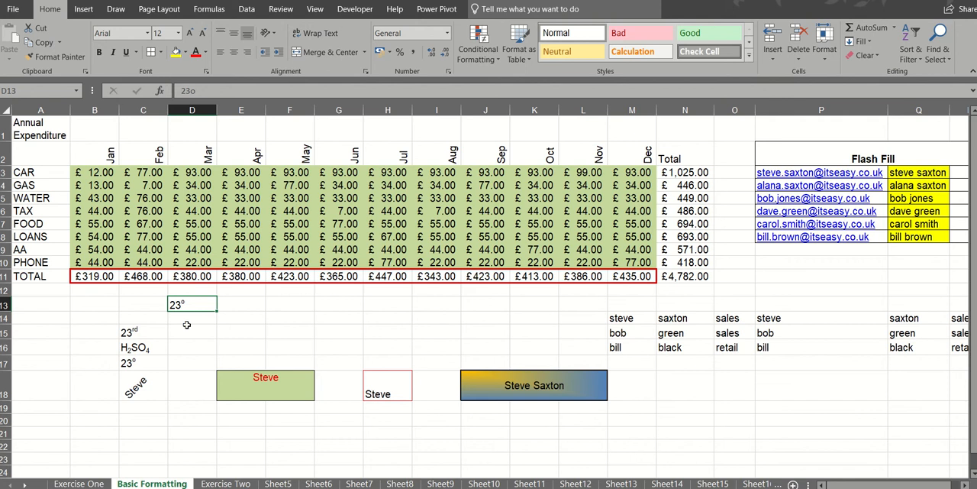
- Enter H2SO4 in D14, following the example in C16, and format the 2 as subscript
click(146, 348)
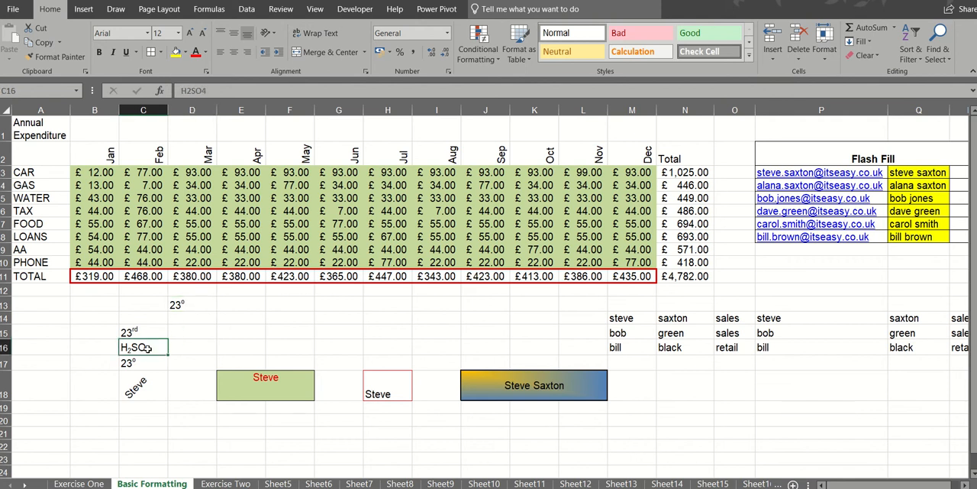
click(211, 316)
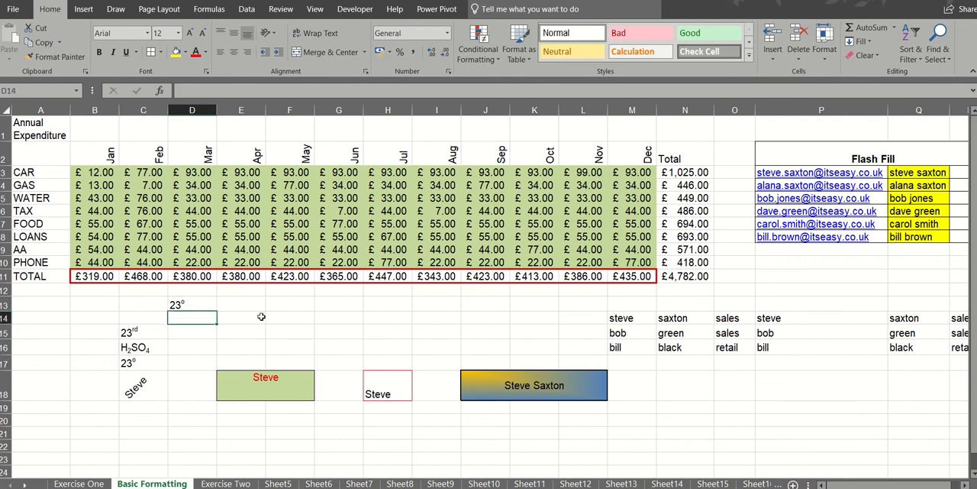
text(H2)
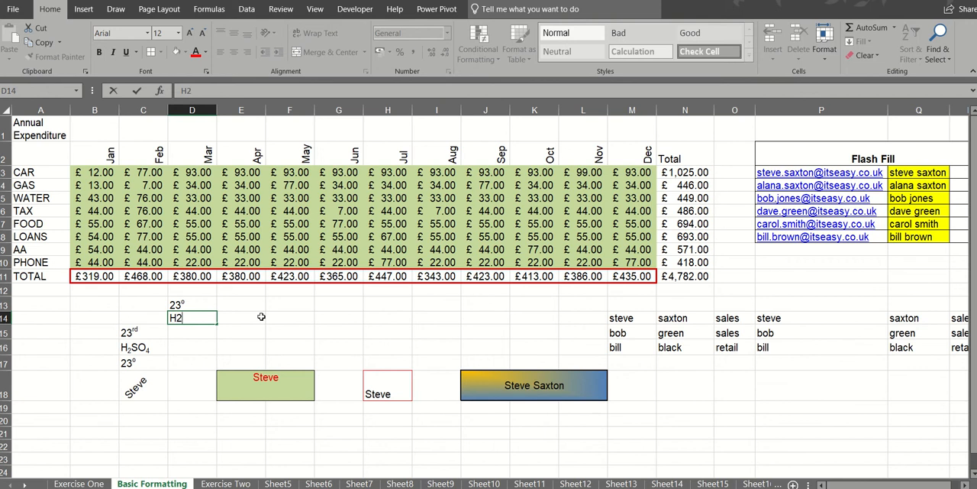
text(SO4)
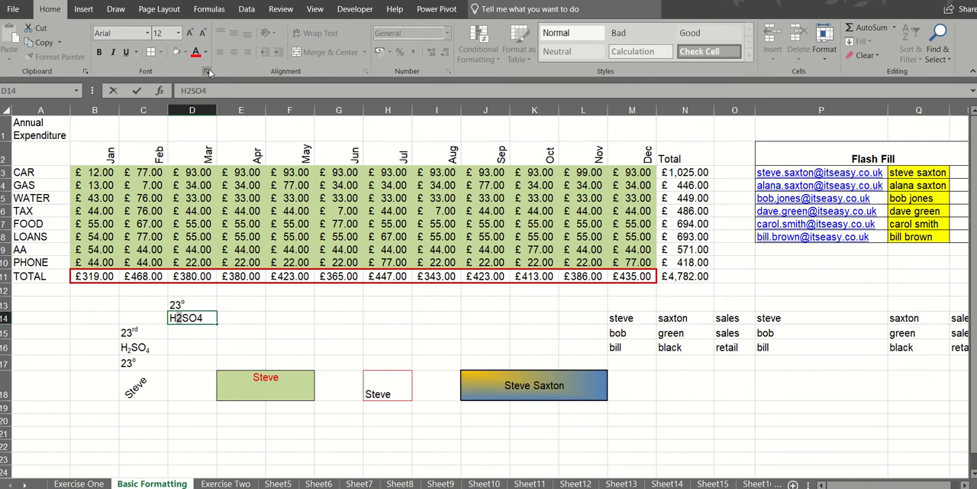
key(ctrl+1)
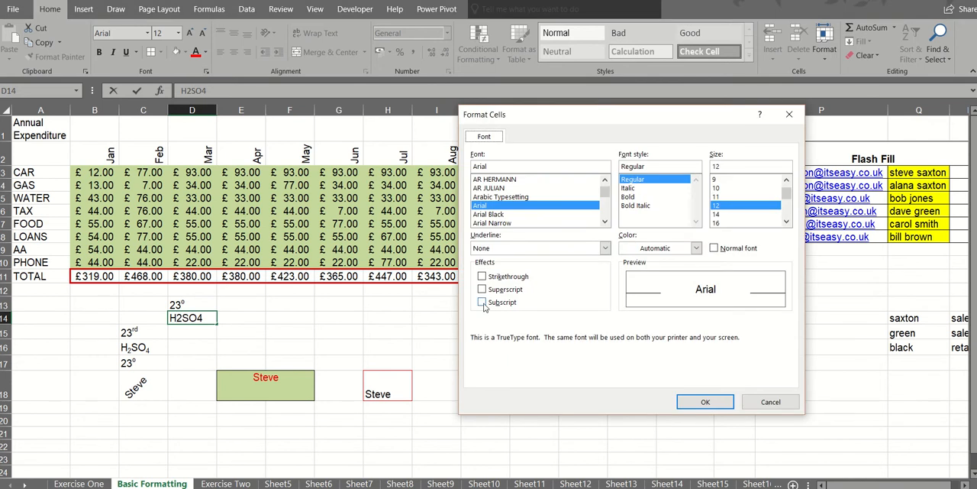
click(482, 302)
click(701, 402)
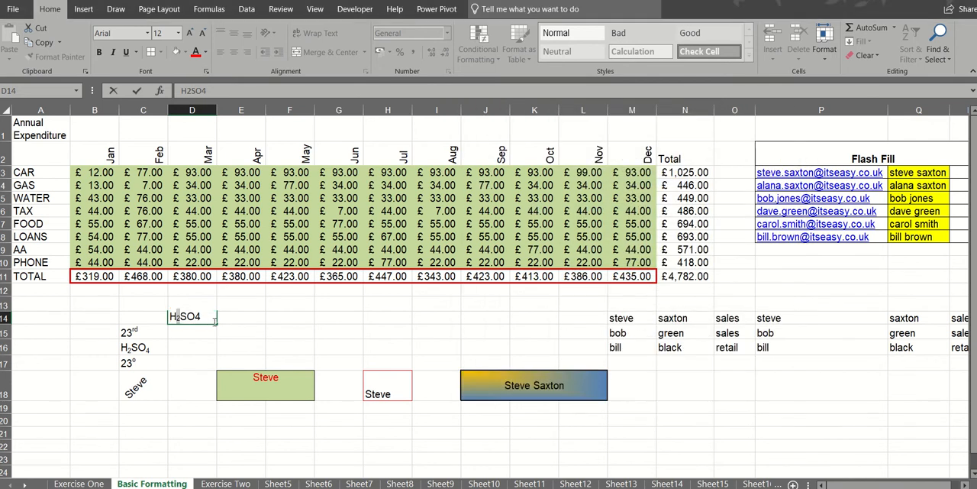
- Format the 4 in D14's chemical formula as subscript
drag(197, 319, 203, 319)
click(208, 74)
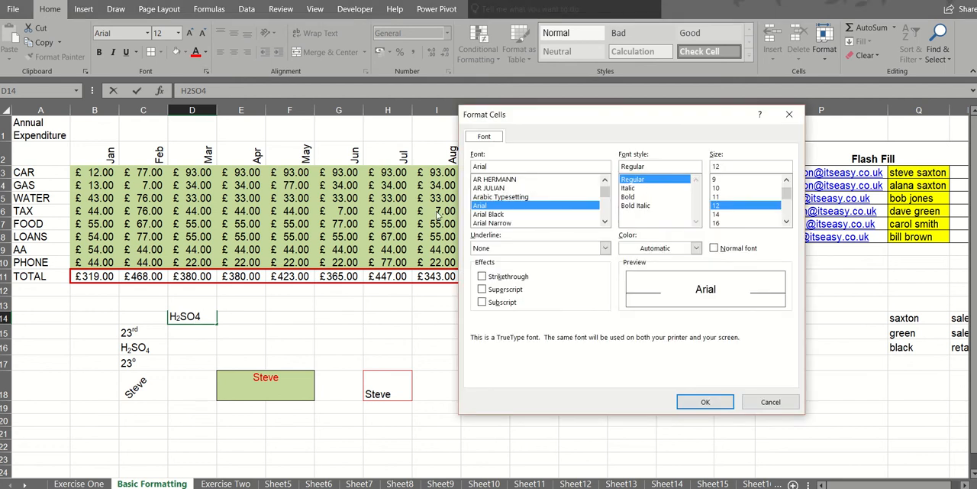
click(482, 302)
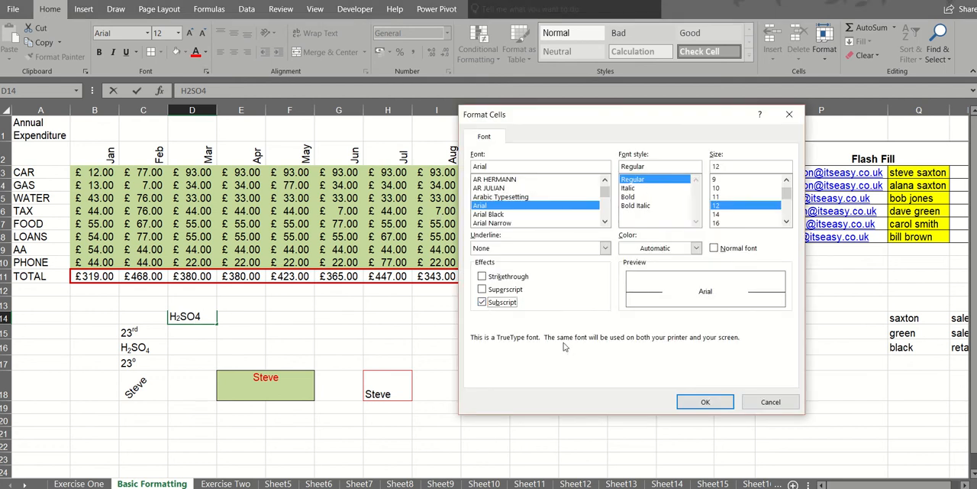
click(695, 403)
click(241, 343)
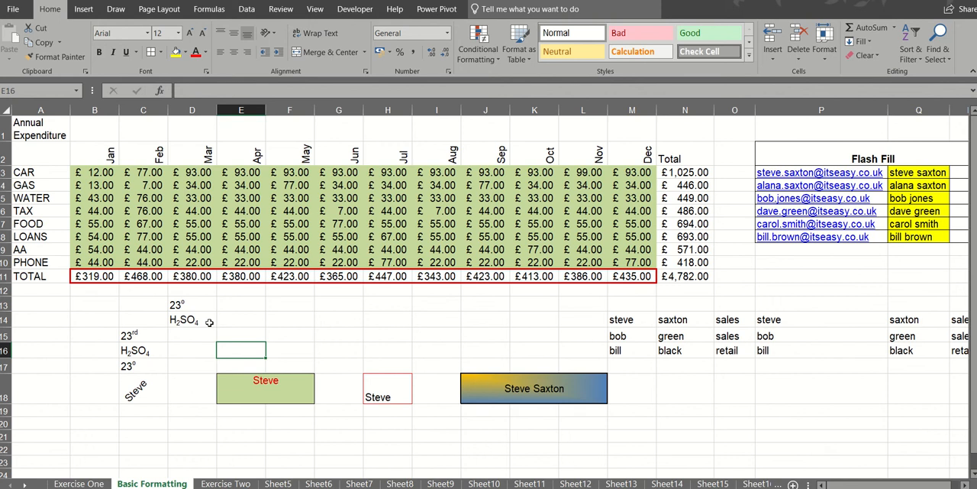
- Merge and center the empty range F14:I15 into one cell
click(243, 385)
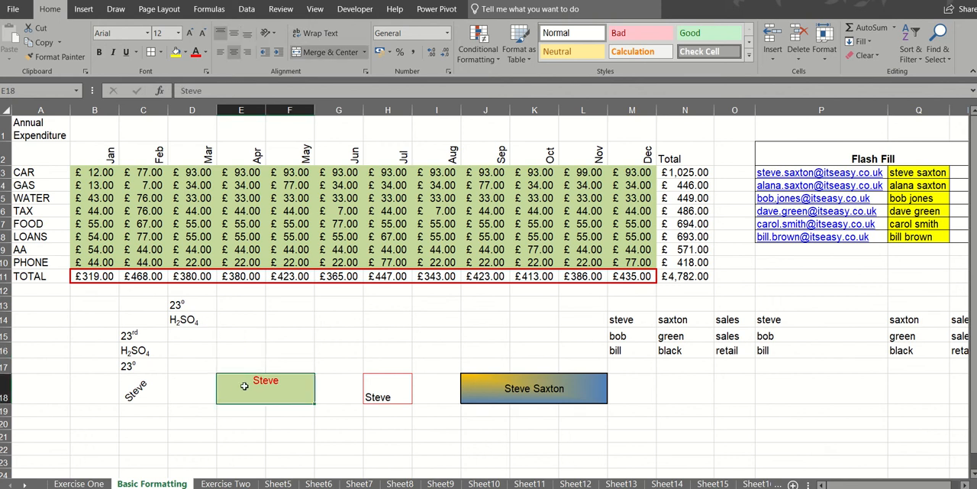
click(527, 391)
drag(302, 319, 432, 334)
click(324, 55)
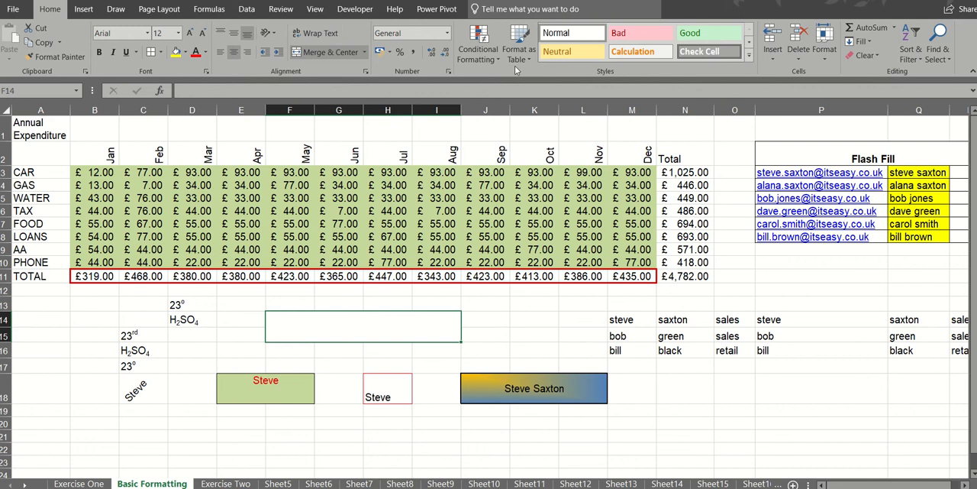
click(826, 64)
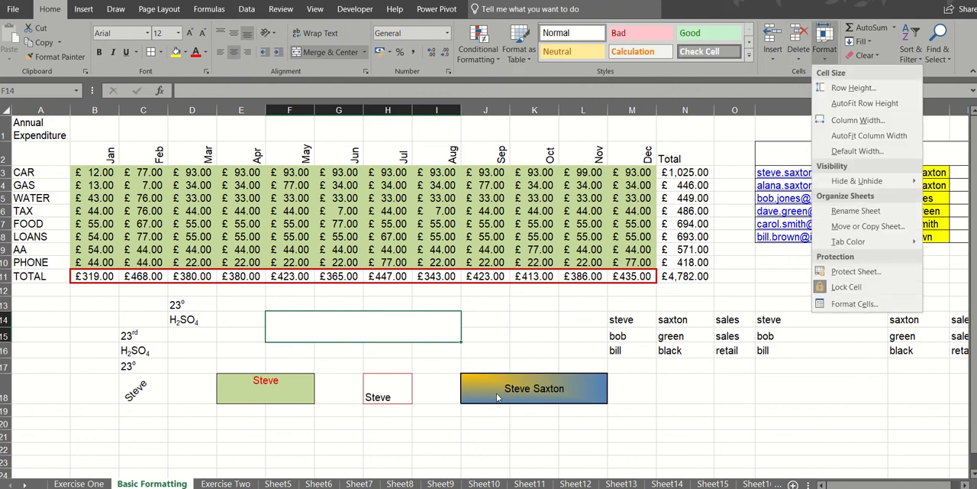
right_click(431, 332)
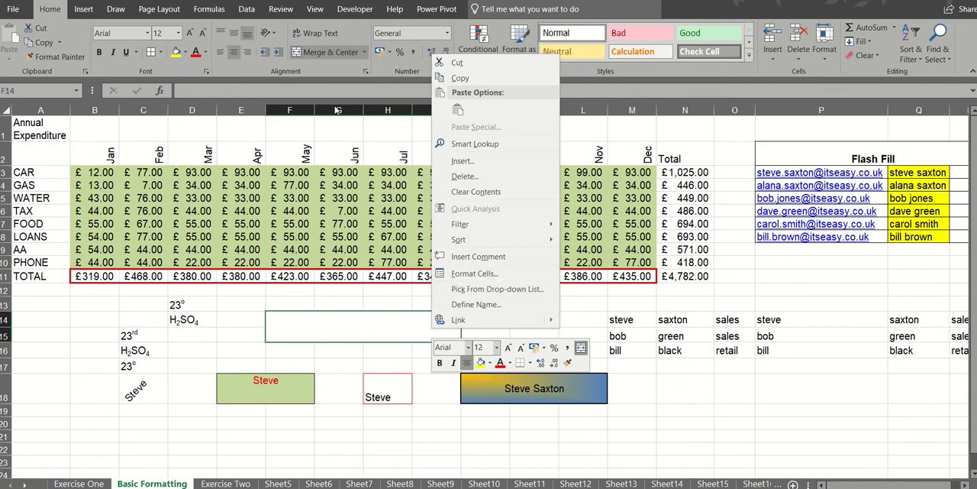
click(304, 74)
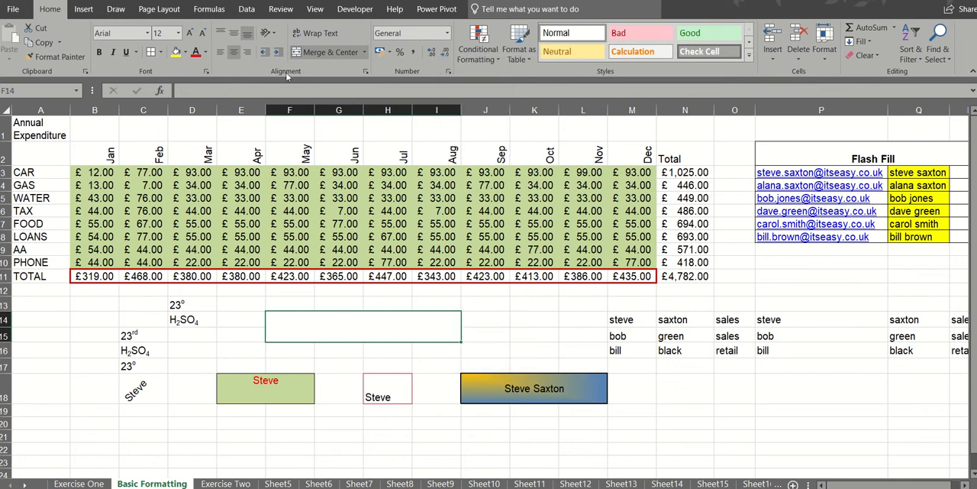
- Fill the merged cell F14:I15 with a two-color gradient from red to yellow, using the From corner shading style
click(448, 71)
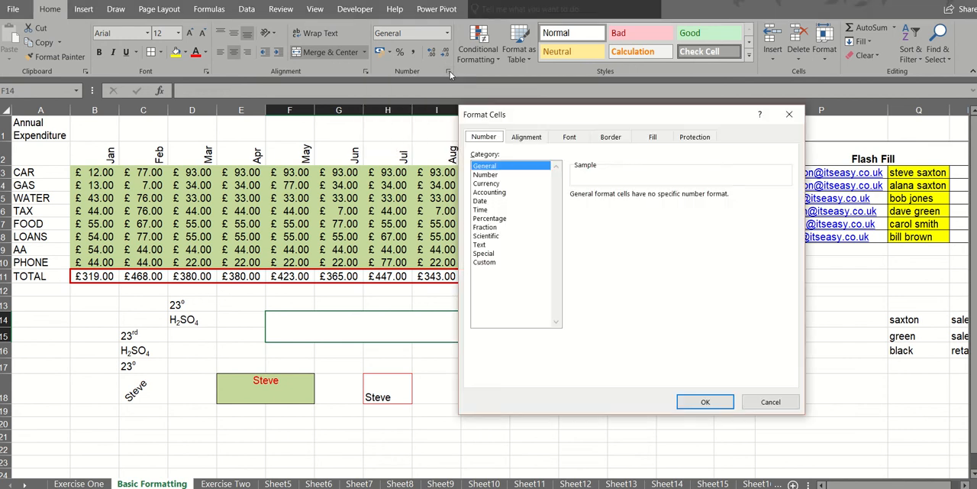
click(655, 138)
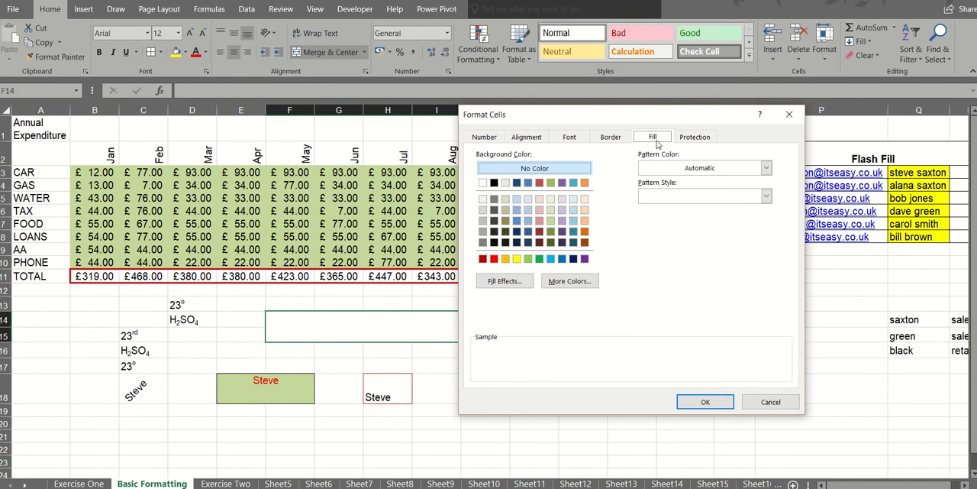
click(504, 281)
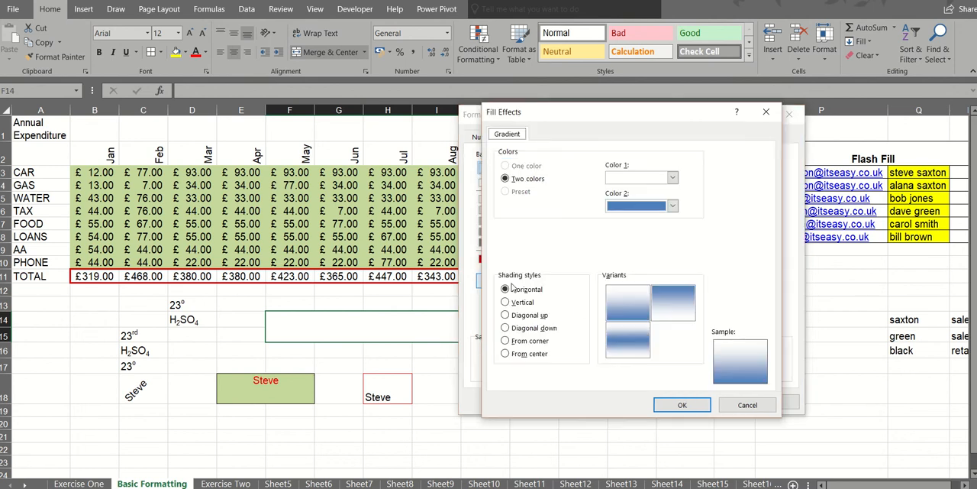
click(672, 177)
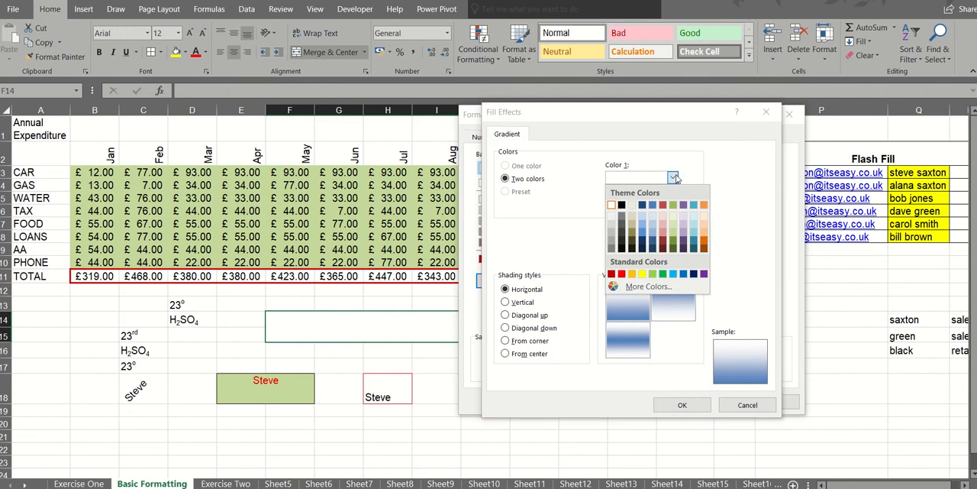
click(622, 273)
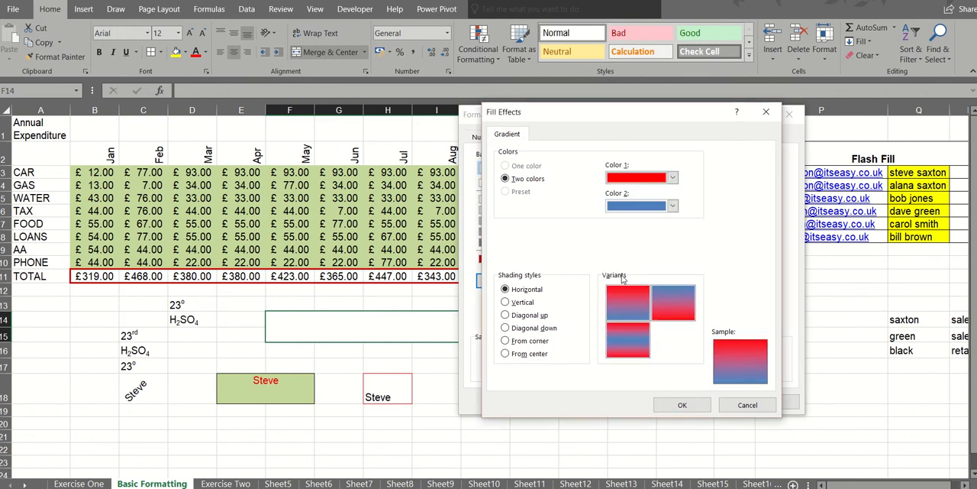
click(673, 207)
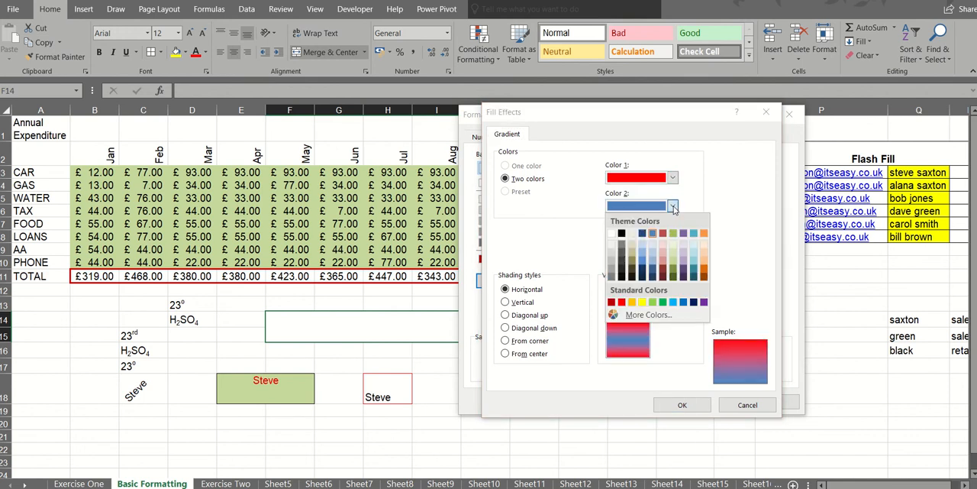
click(642, 302)
click(505, 342)
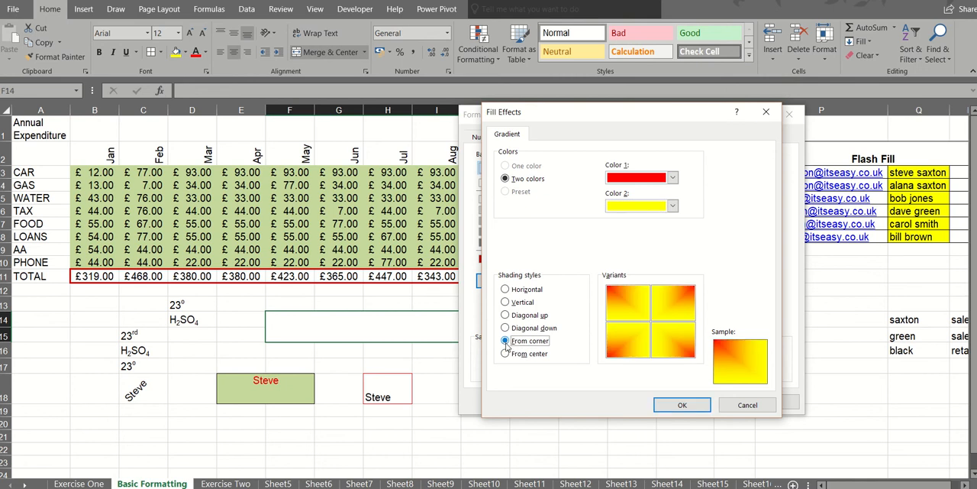
click(680, 405)
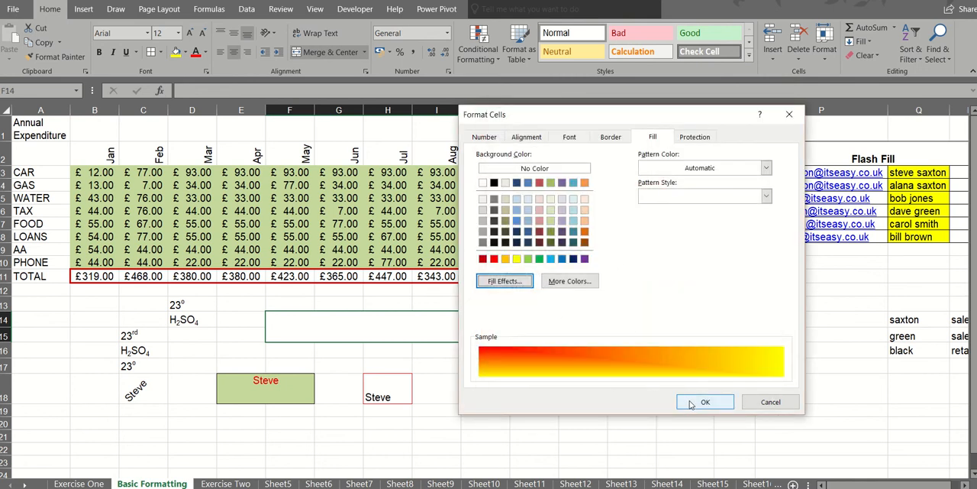
click(692, 404)
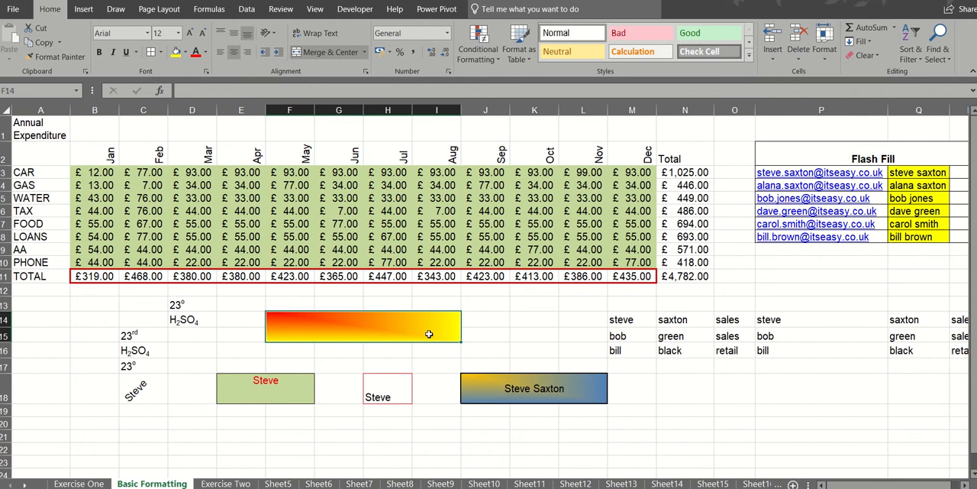
- Fill B12:M12 with a dark blue background and an orange thin vertical stripe pattern
drag(98, 292, 641, 285)
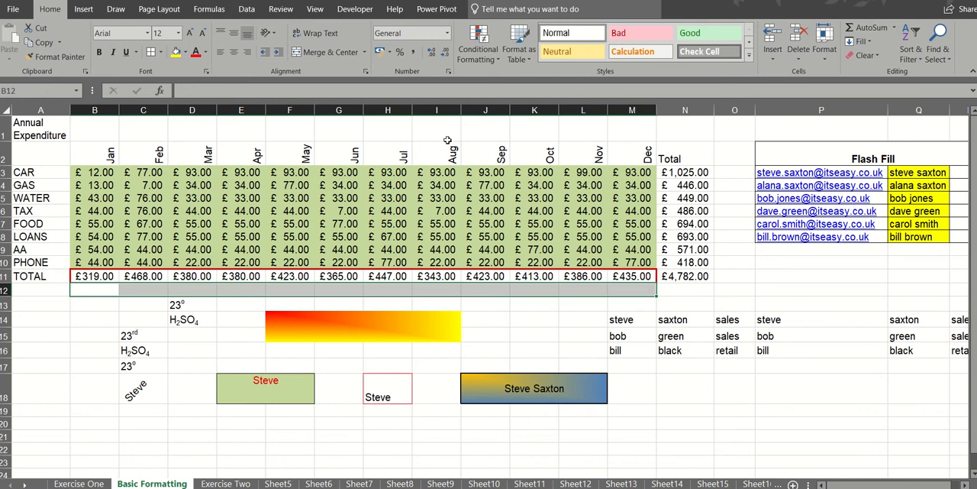
click(449, 71)
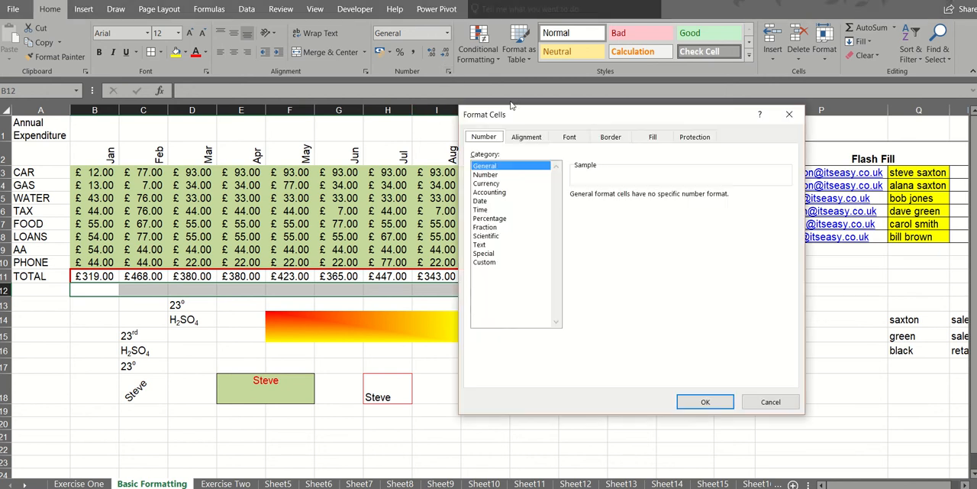
click(654, 138)
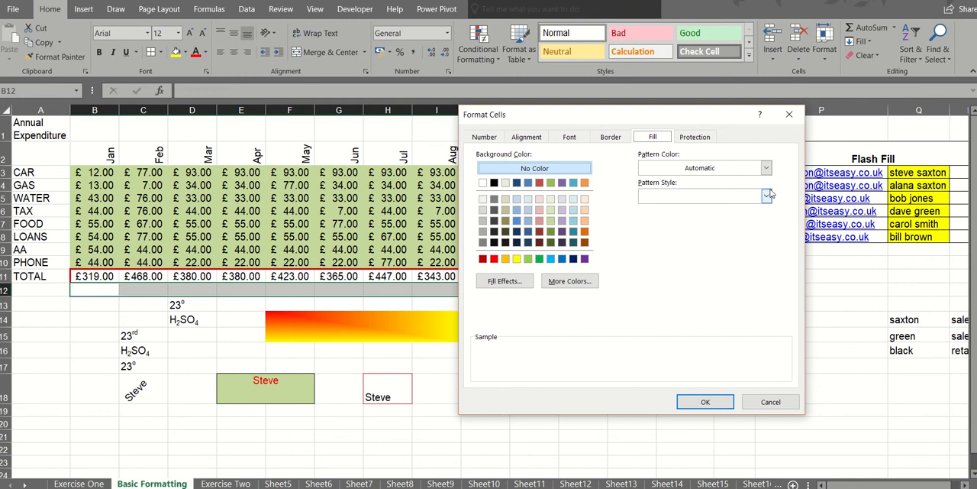
click(768, 196)
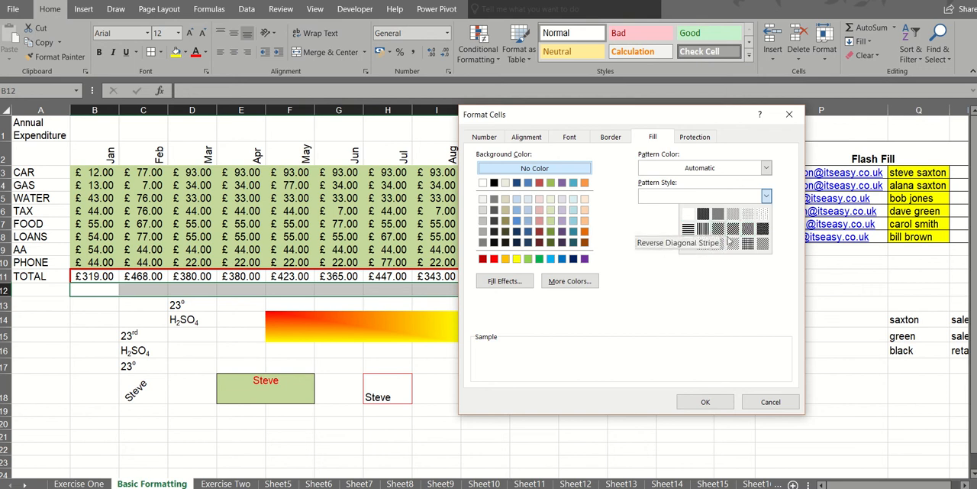
click(573, 260)
click(574, 260)
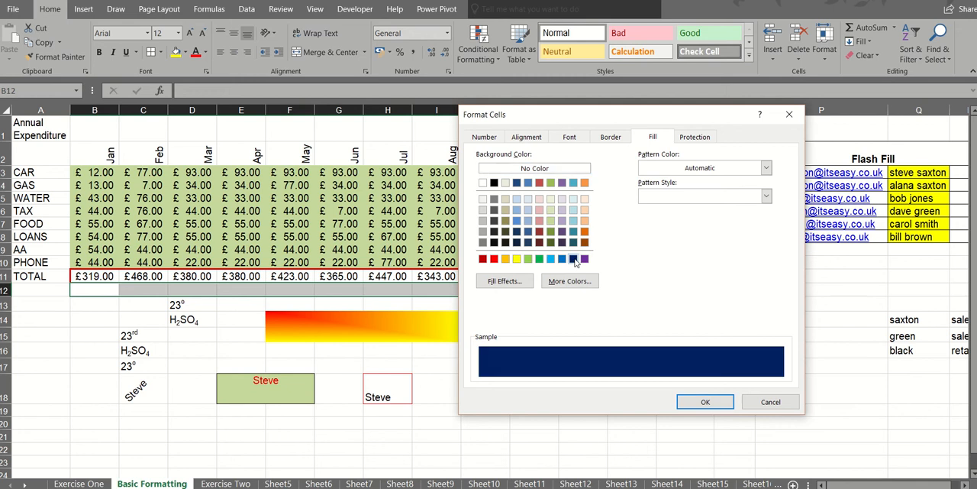
click(765, 168)
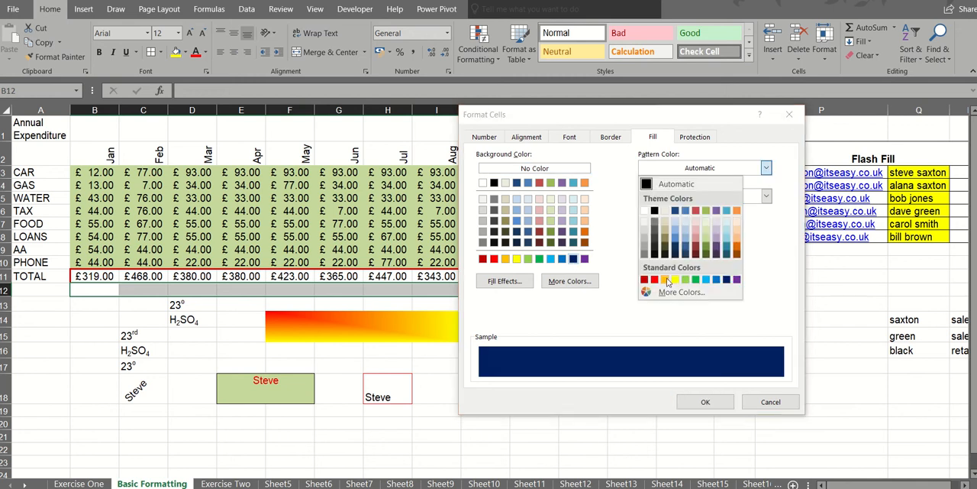
click(666, 280)
click(766, 196)
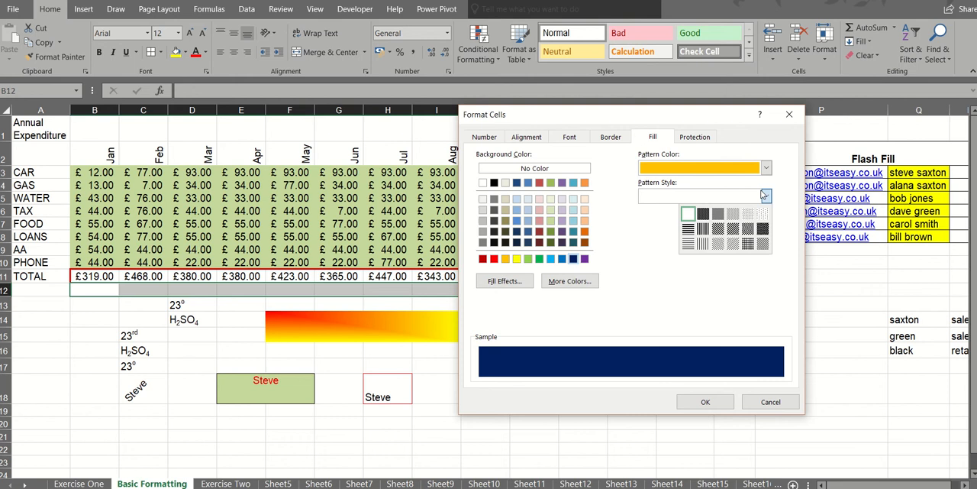
click(703, 243)
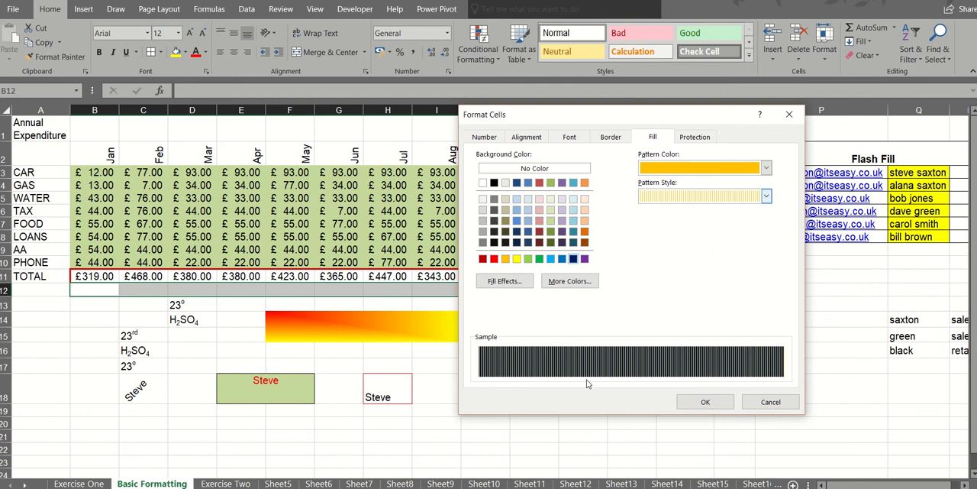
click(699, 403)
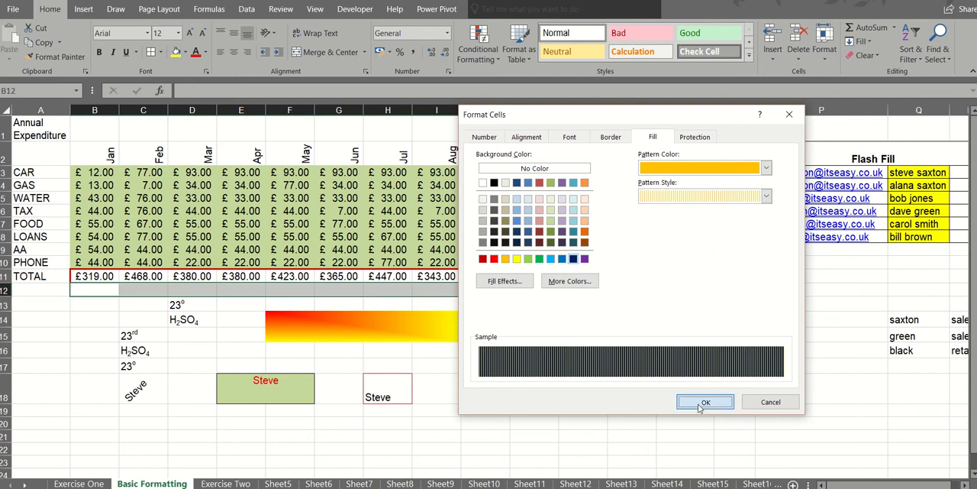
click(532, 321)
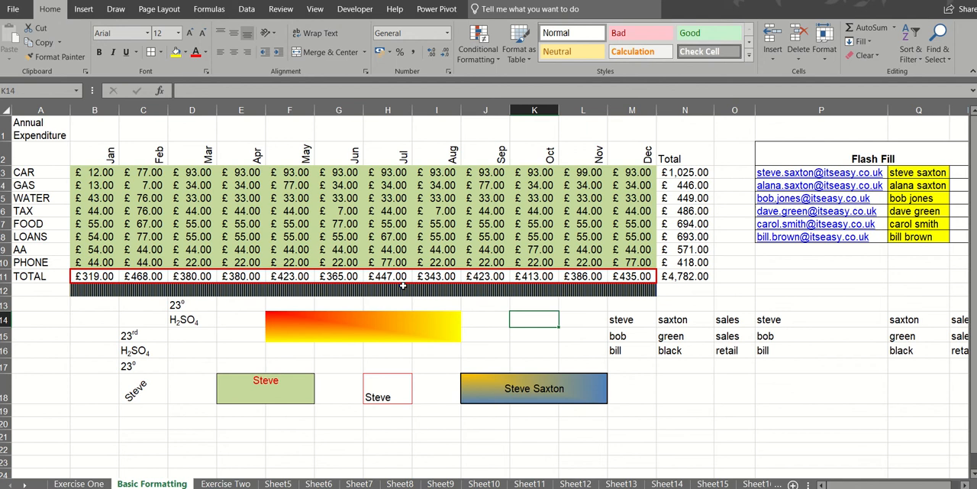
- On the Exercise Two sheet, merge and center the title HQ Sqn Equipment State across H2:K2
click(227, 484)
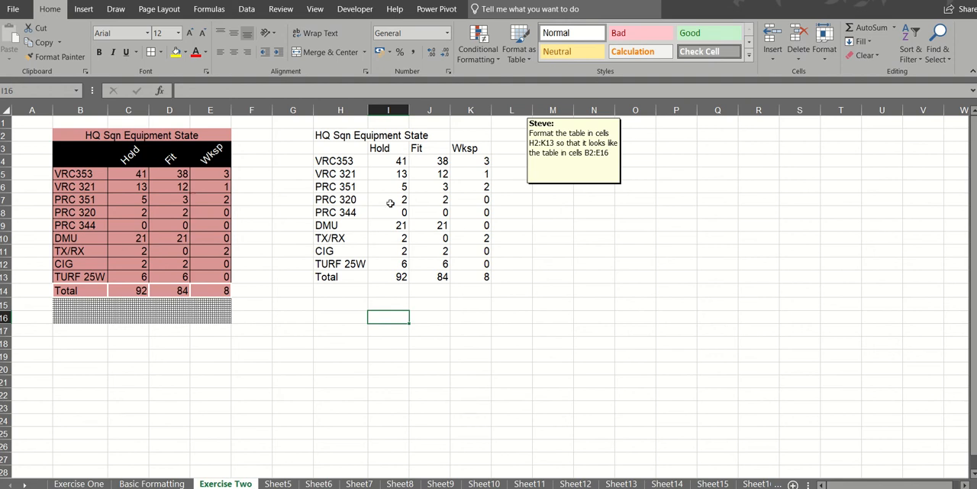
click(169, 139)
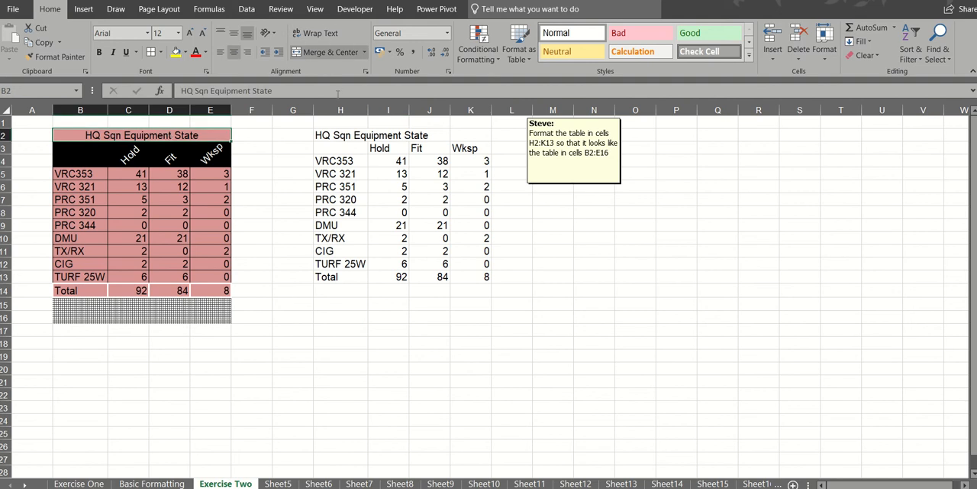
drag(330, 135, 474, 134)
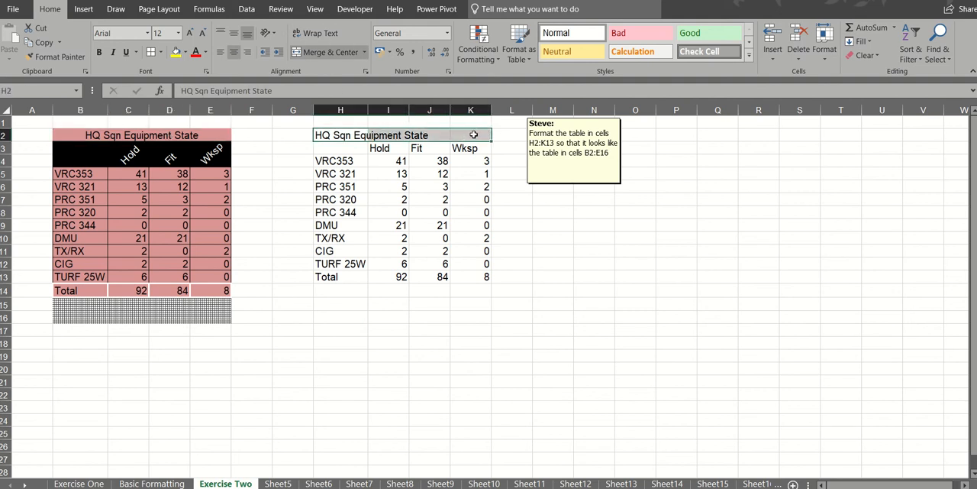
click(327, 52)
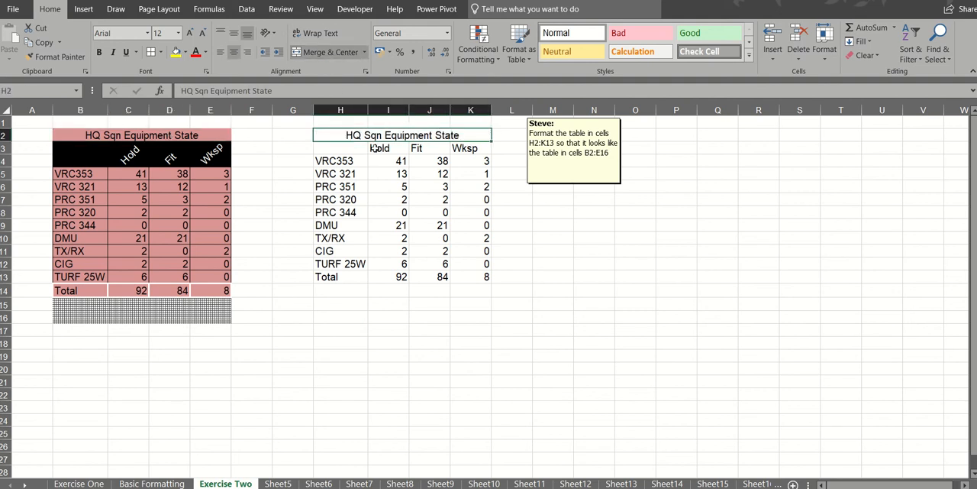
- Insert blank cells at H4:K4, shifting cells down, to match the two-row header of the example table
click(166, 158)
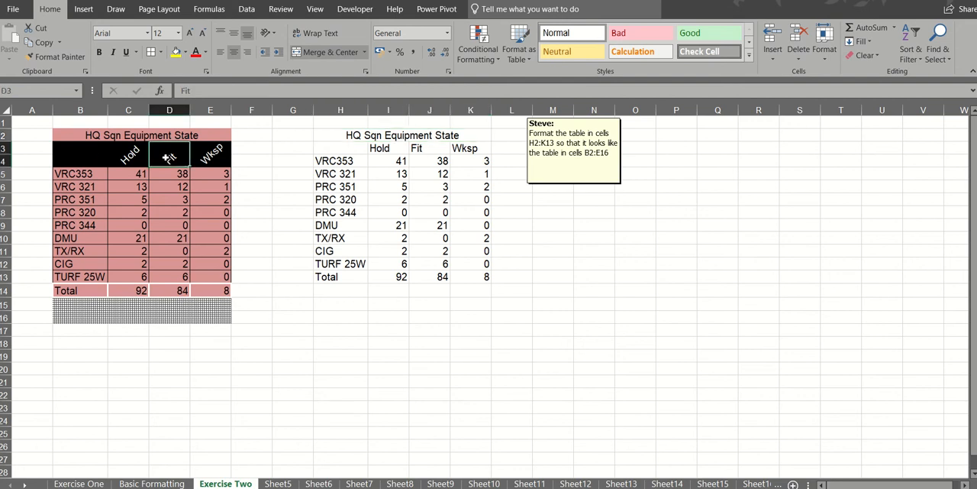
click(79, 152)
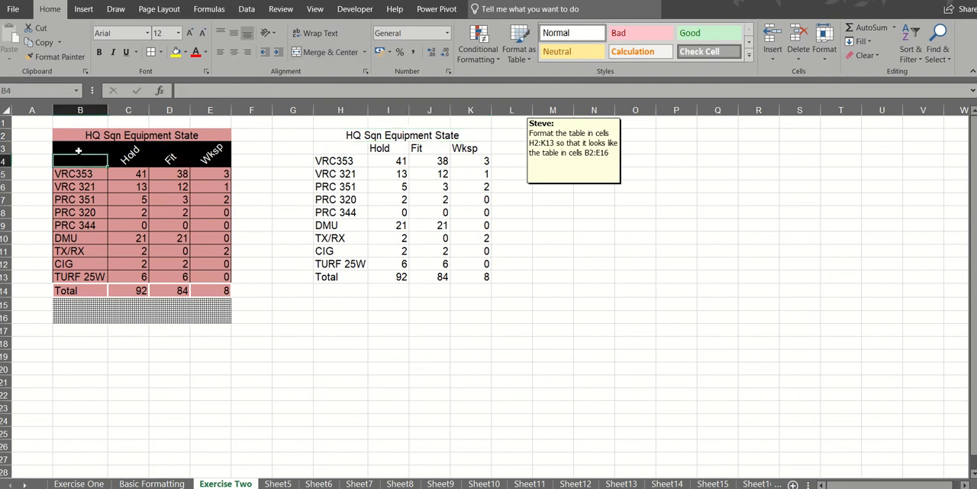
click(79, 160)
click(79, 150)
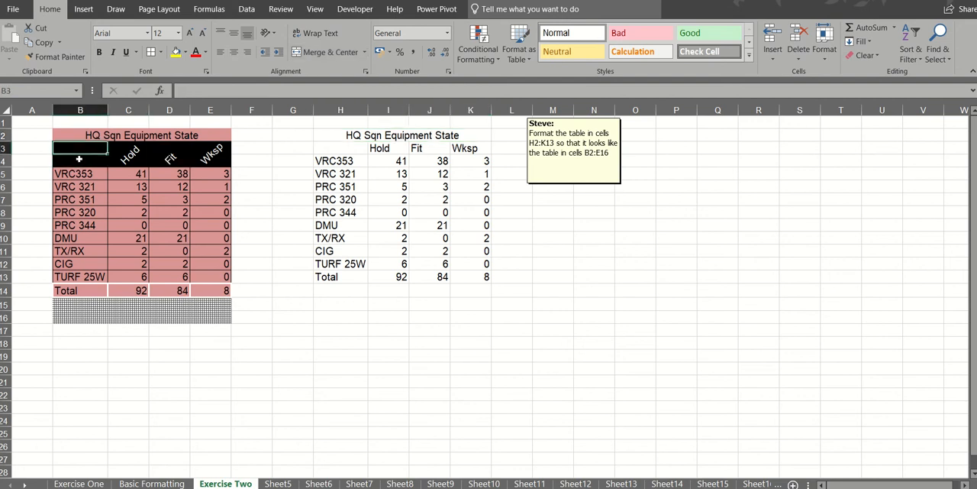
click(78, 160)
drag(339, 160, 471, 160)
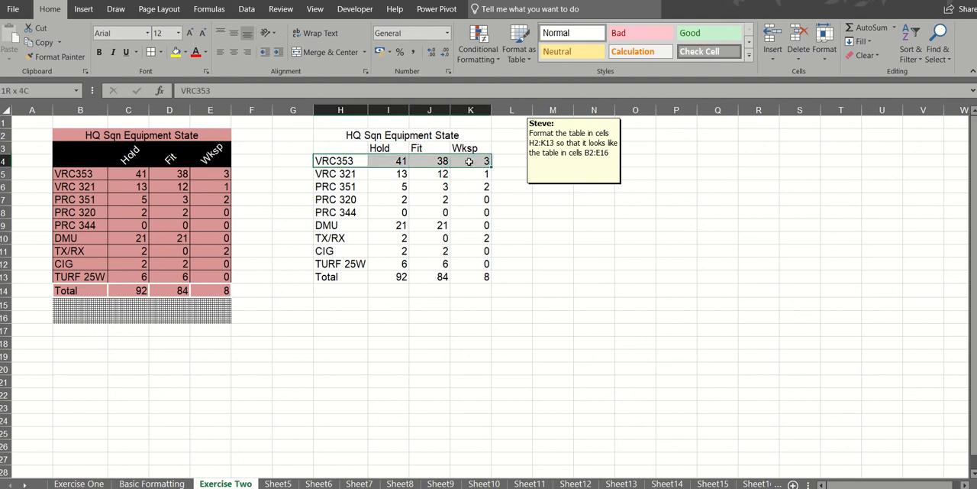
right_click(339, 160)
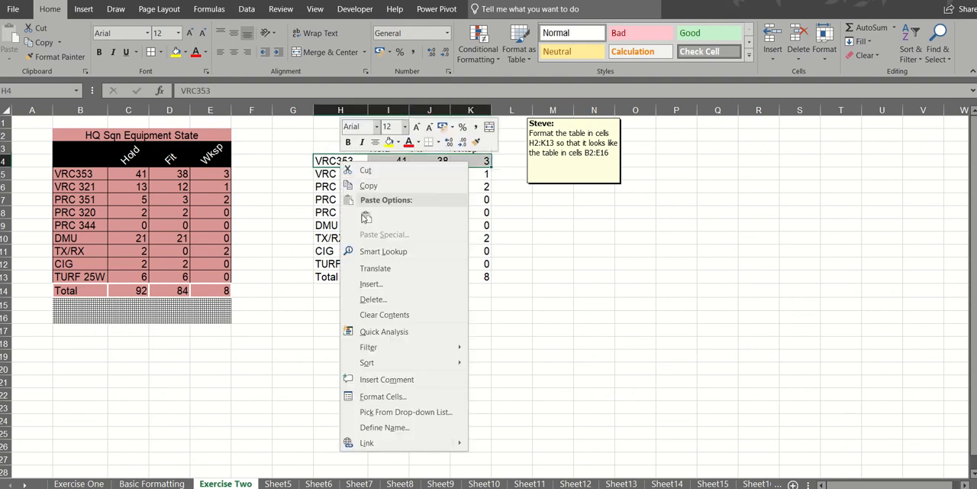
click(370, 284)
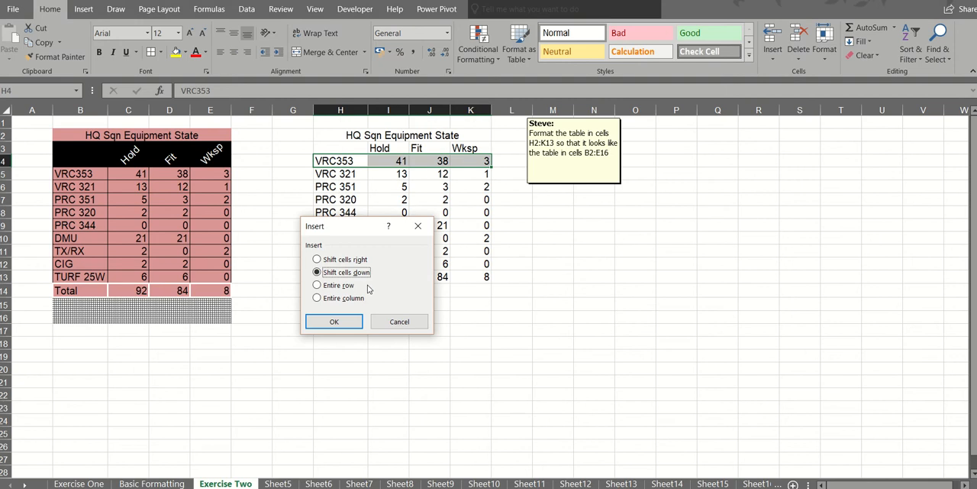
click(349, 323)
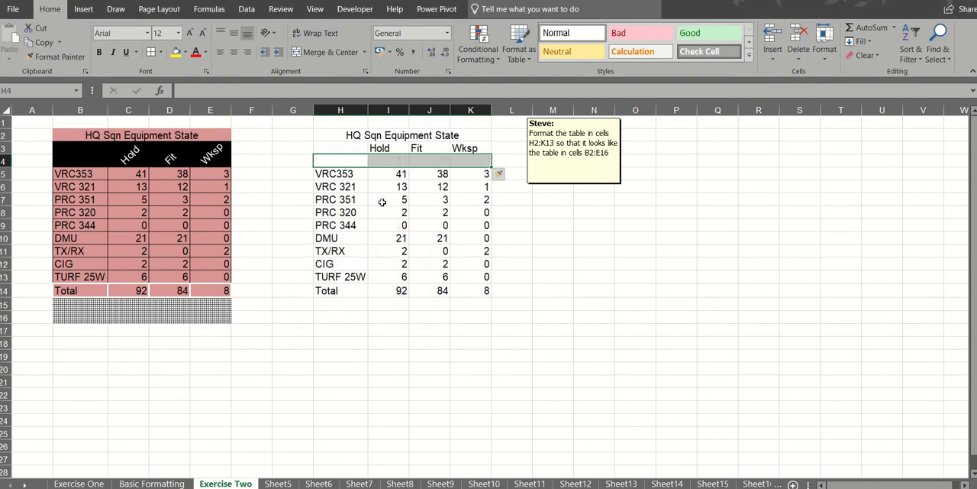
- Merge and center the Hold, Fit and Wksp headings in columns I to K, each over rows 3 and 4
click(352, 150)
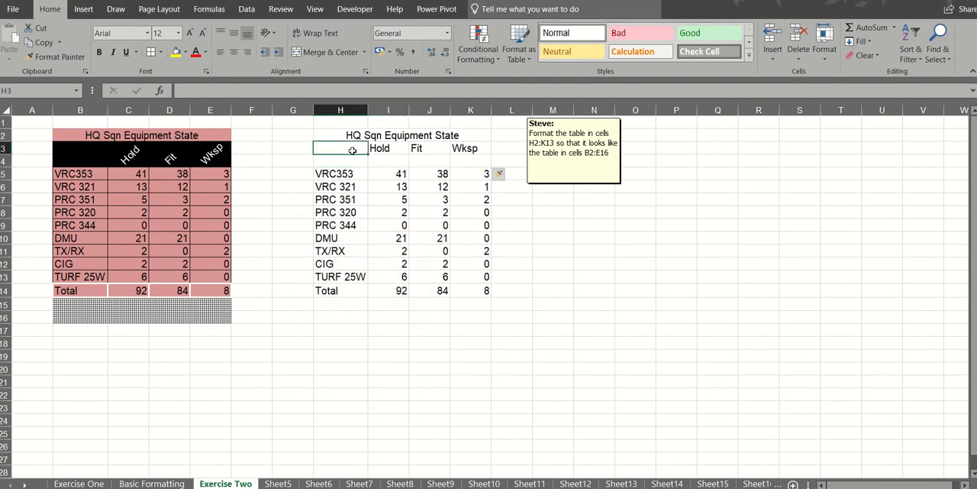
click(352, 160)
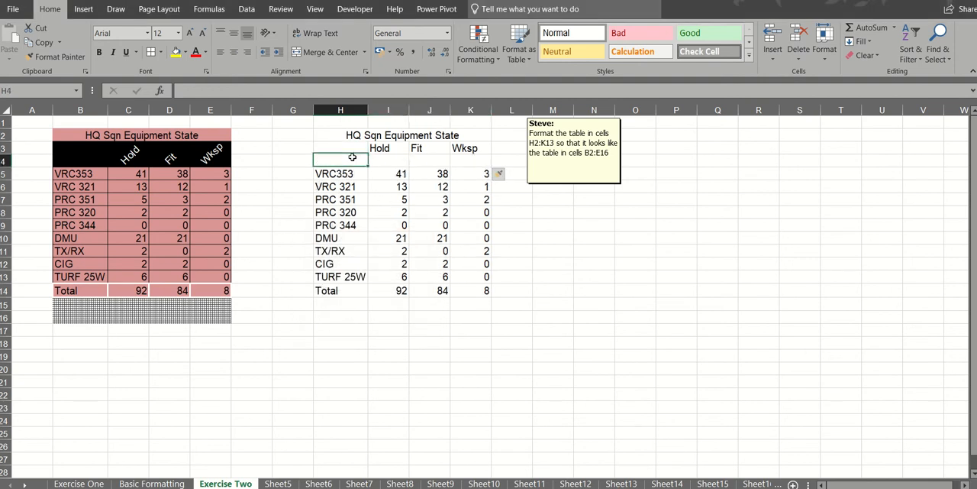
click(77, 145)
click(78, 158)
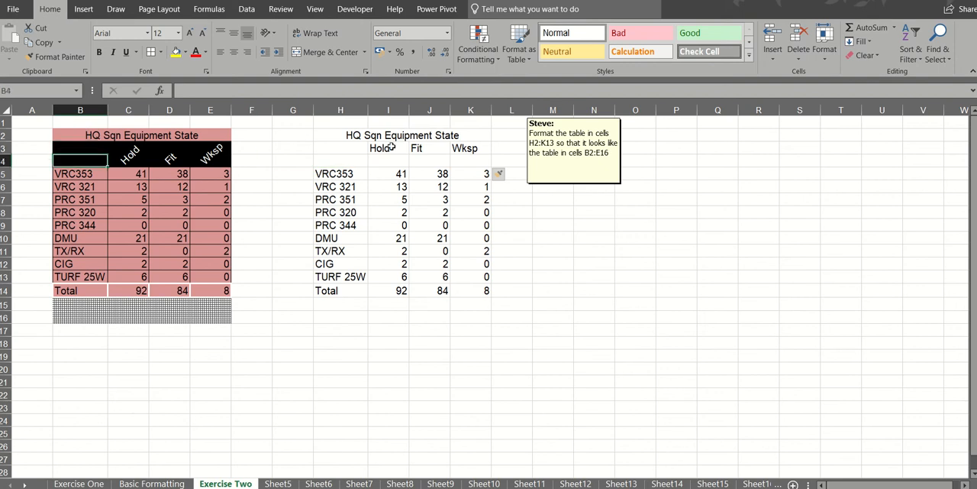
drag(391, 148, 391, 160)
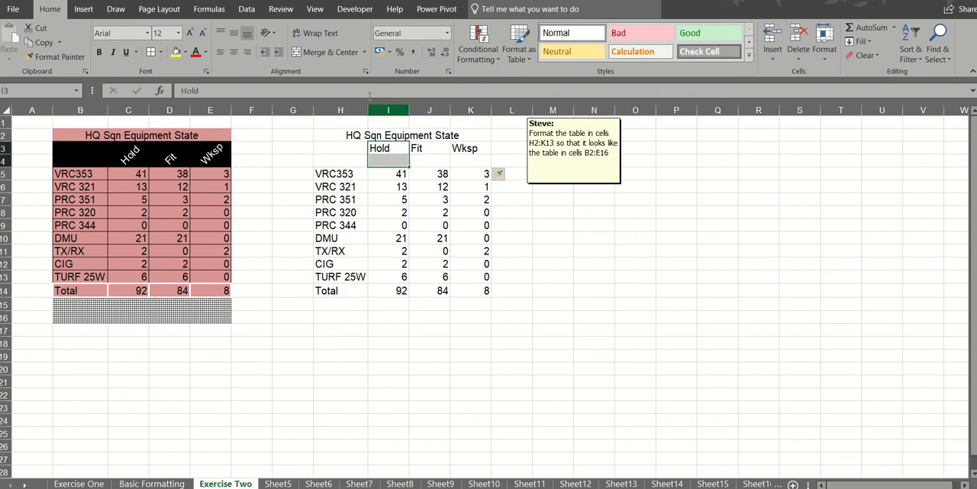
click(331, 52)
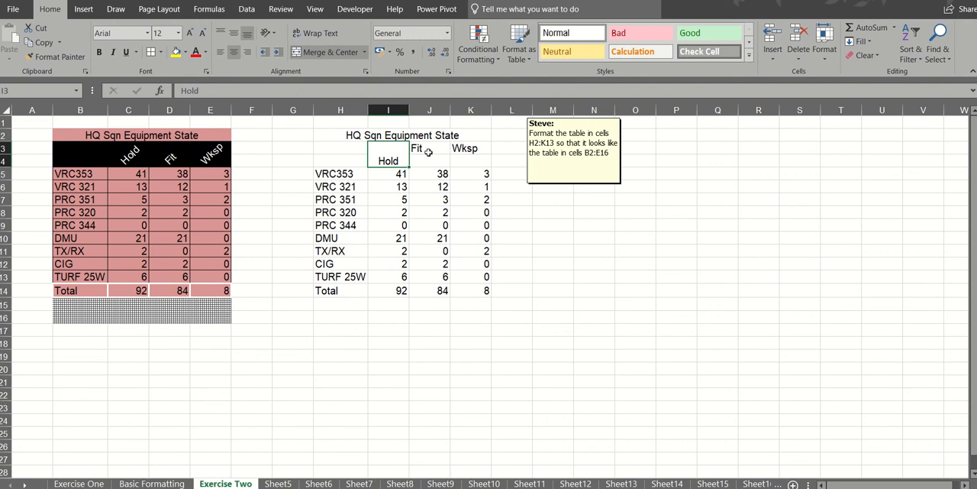
drag(429, 152, 464, 159)
click(310, 52)
click(324, 53)
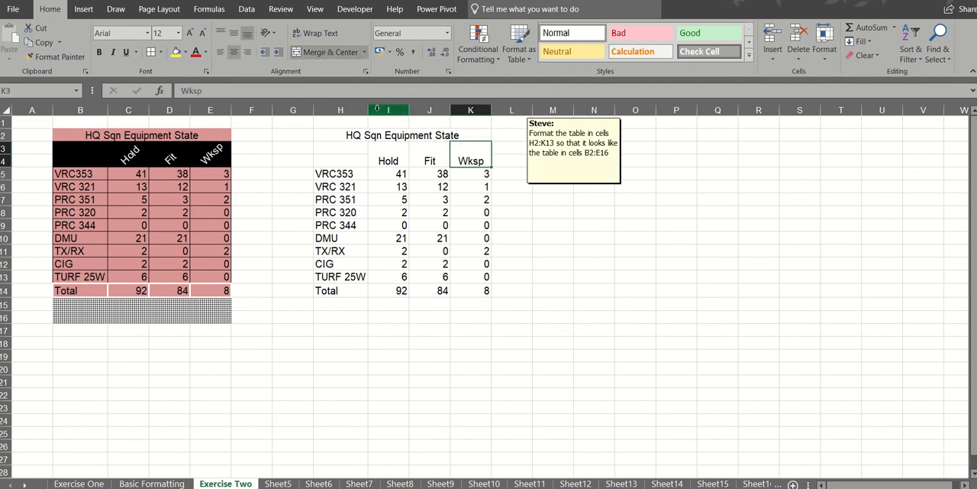
- Angle the Hold, Fit and Wksp headings in I3:K4 counterclockwise
drag(384, 143, 475, 157)
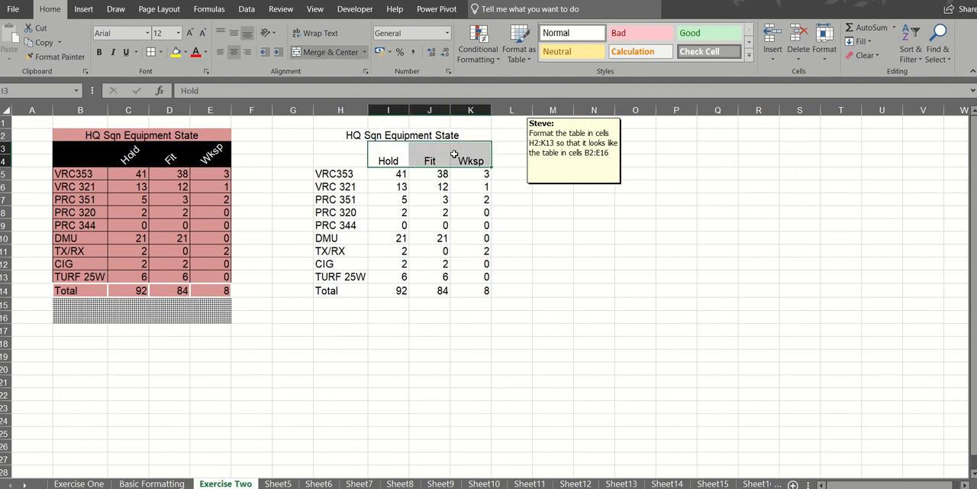
click(269, 33)
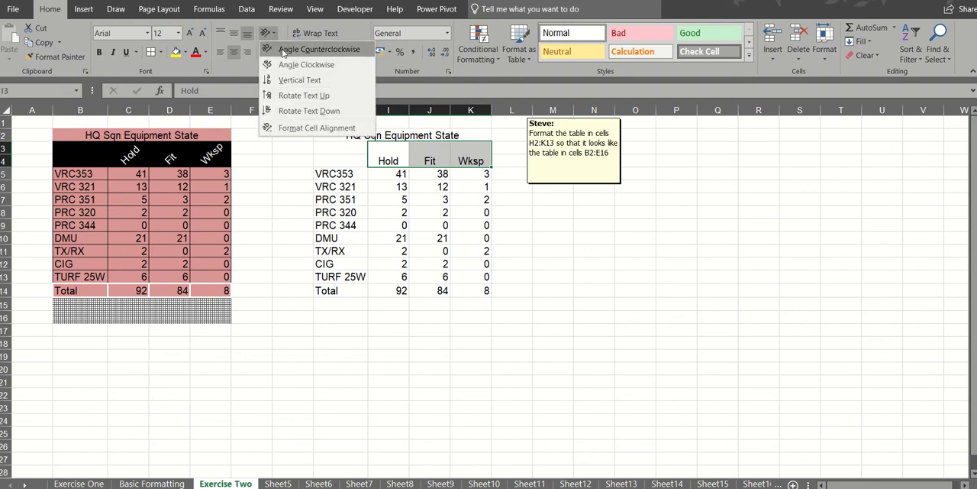
click(283, 50)
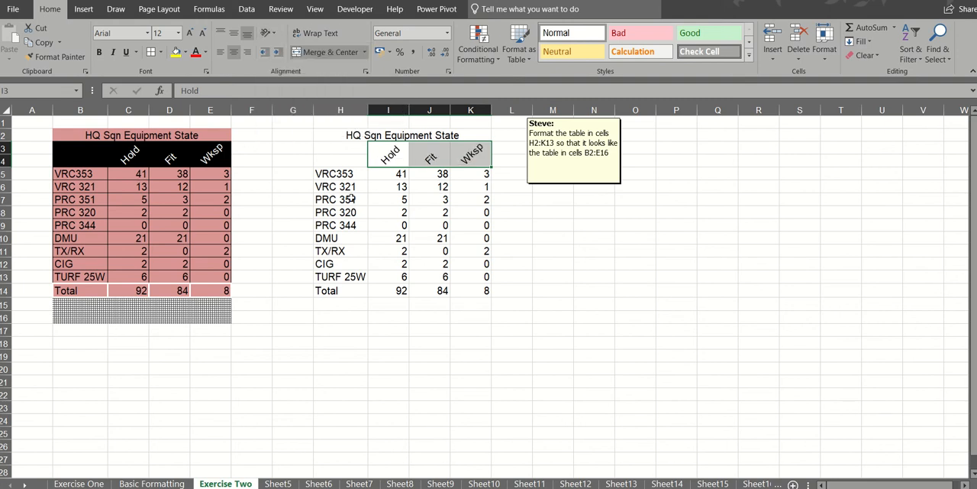
- Apply all borders to the whole second table, H2:K14
drag(341, 141, 406, 290)
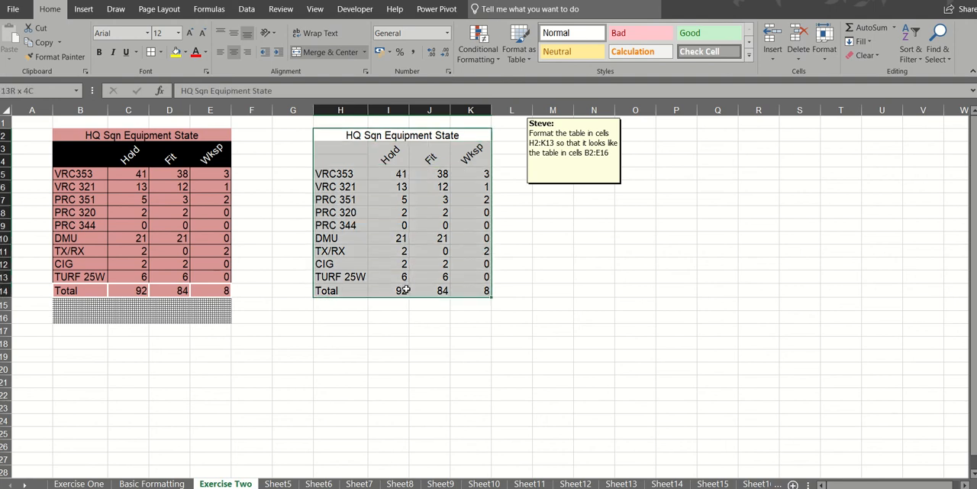
click(160, 52)
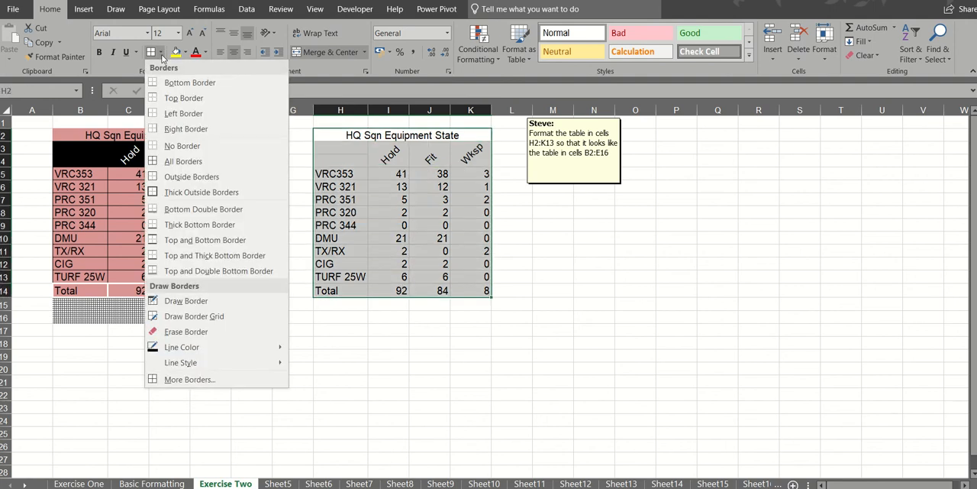
click(179, 161)
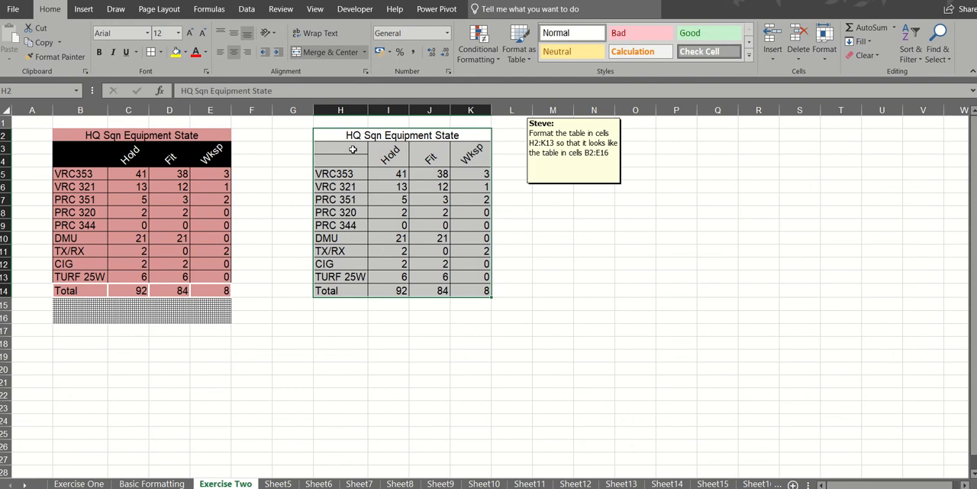
- Fill the header cells H3:K4 with black
drag(353, 150, 471, 159)
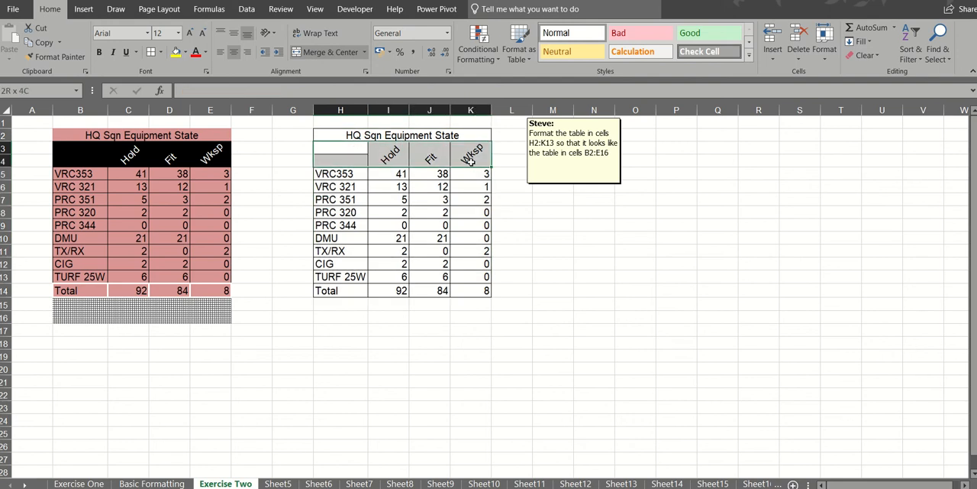
click(185, 52)
click(187, 80)
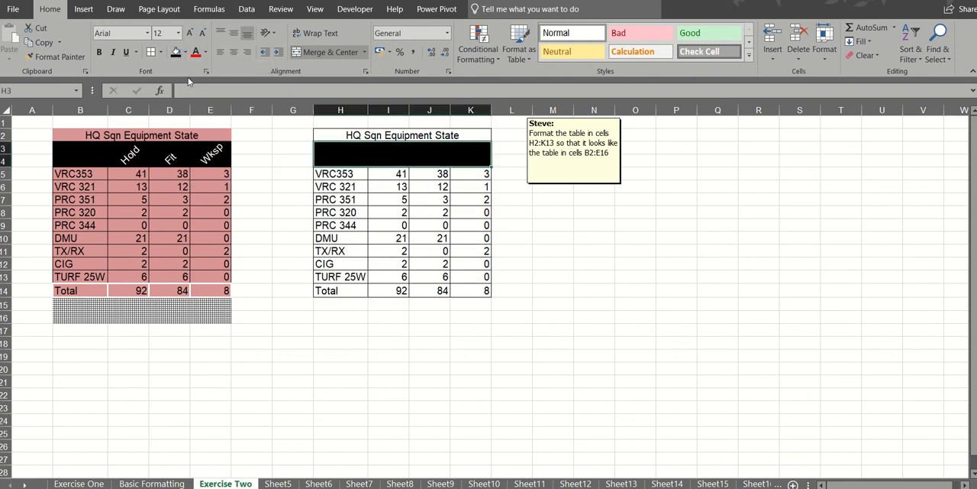
- Set the font colour of the black header cells H3:K4 to white
click(206, 52)
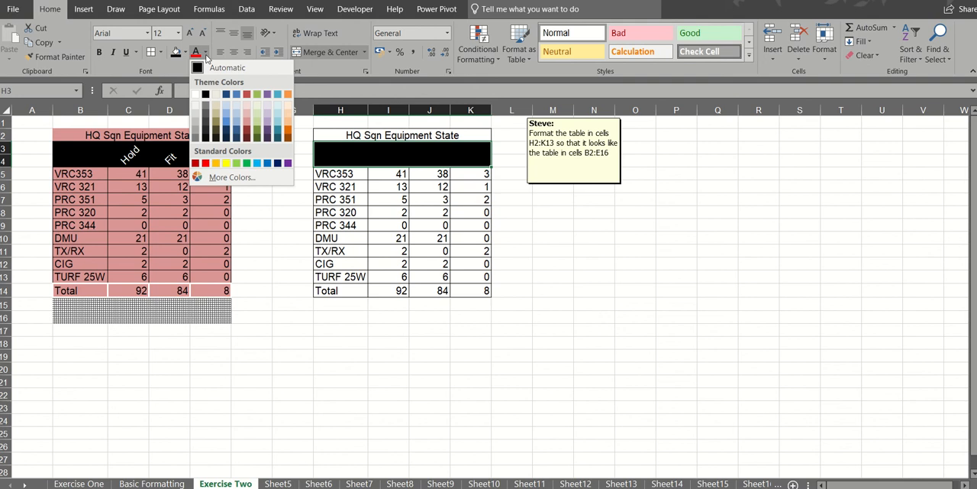
click(196, 96)
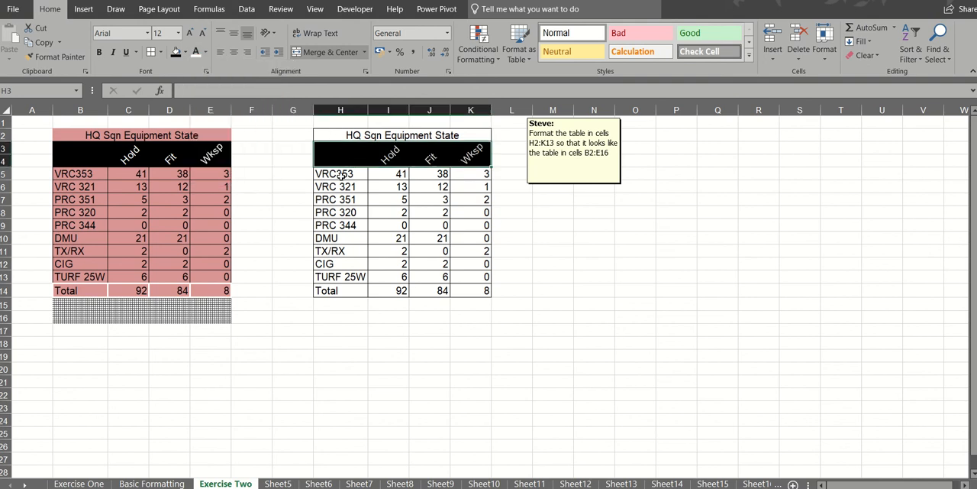
- Fill the table body H5:K14 and the title cell H2 with the light red theme colour used in the example table
drag(343, 175, 464, 291)
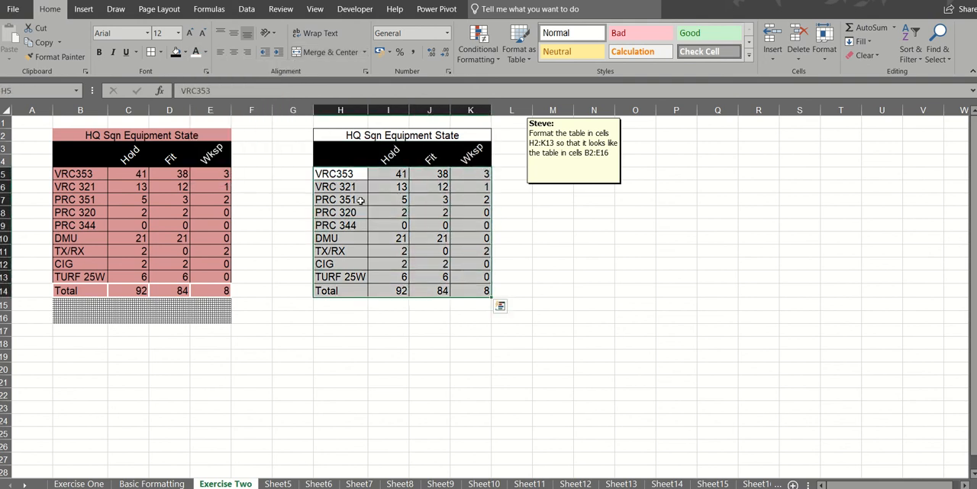
click(185, 52)
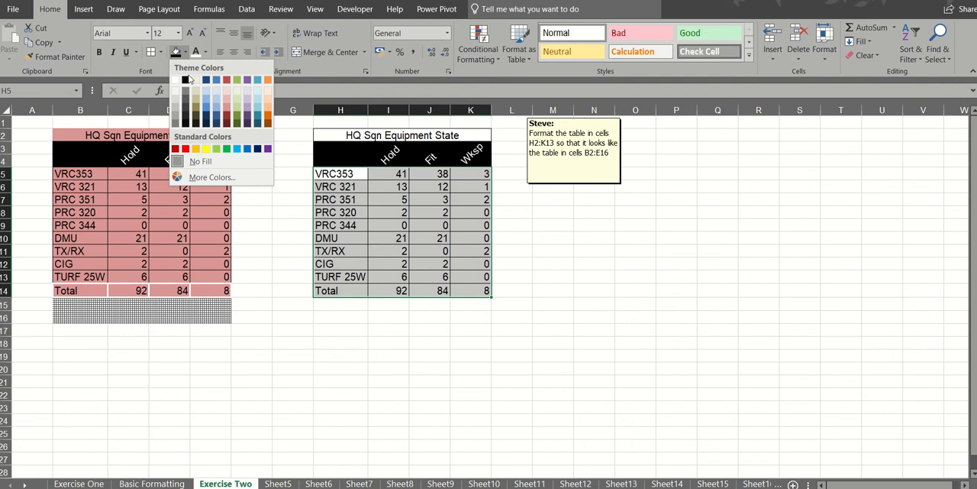
click(226, 109)
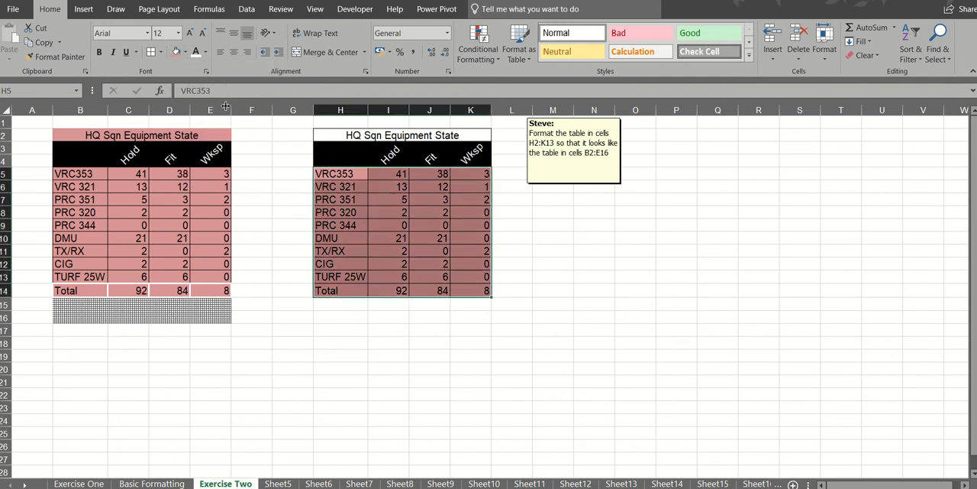
click(358, 135)
click(176, 51)
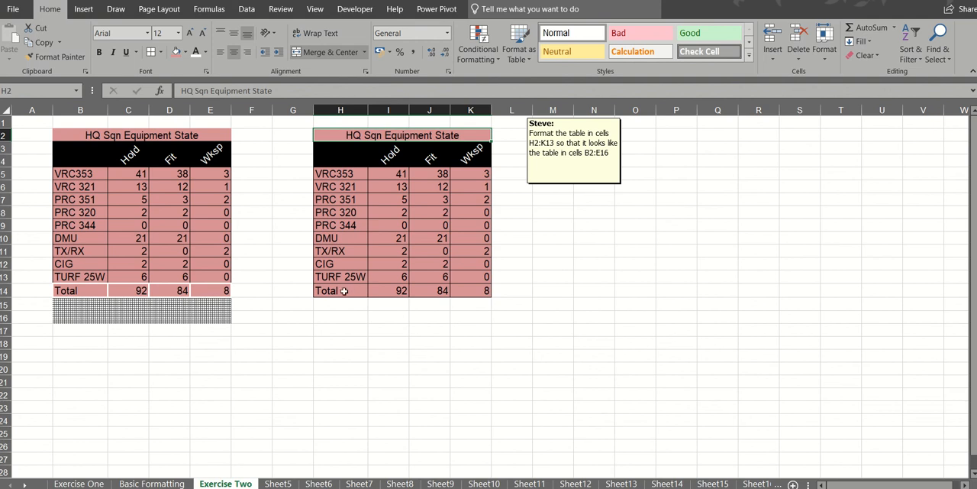
- Apply the Thin Horizontal Crosshatch pattern fill to the blank cells H15:K16 beneath the second table
drag(338, 303, 457, 313)
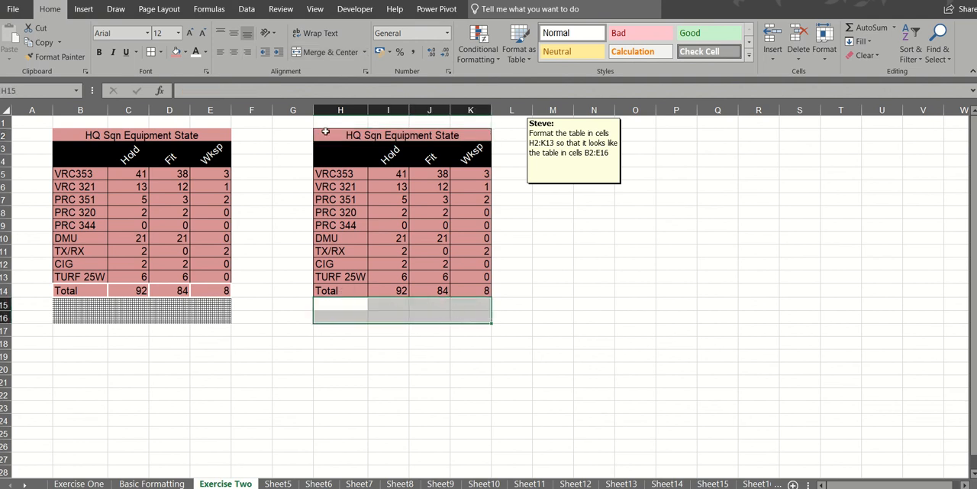
click(365, 71)
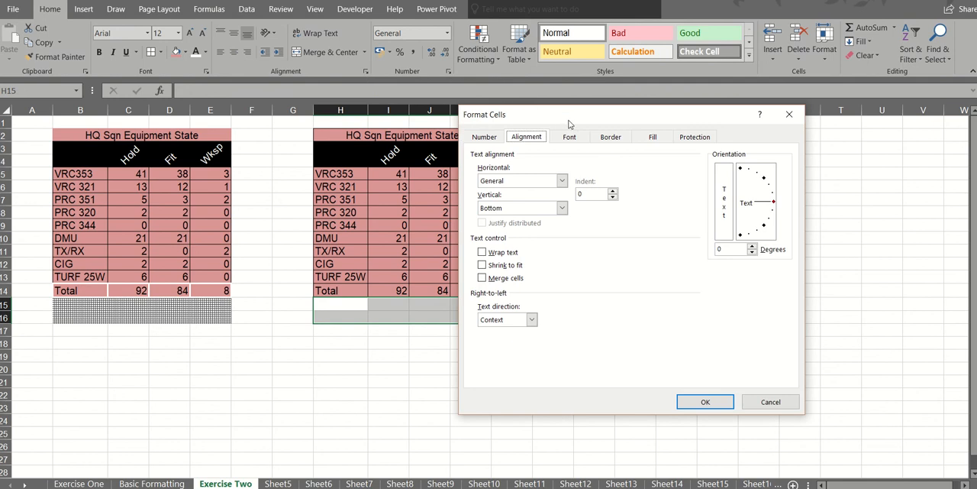
click(653, 137)
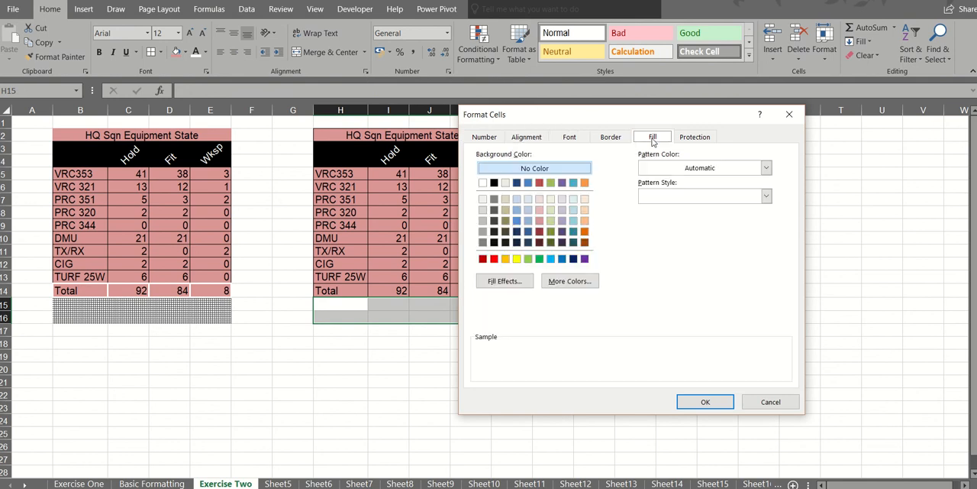
click(766, 196)
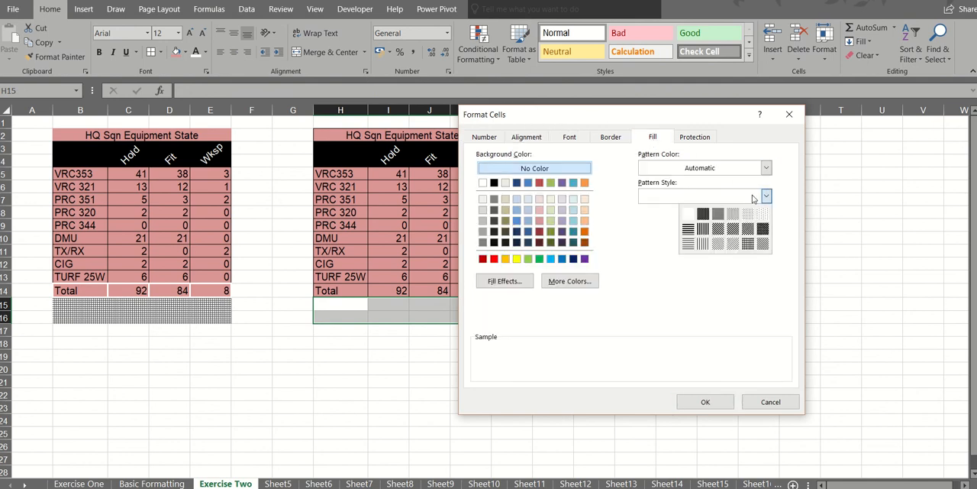
click(748, 245)
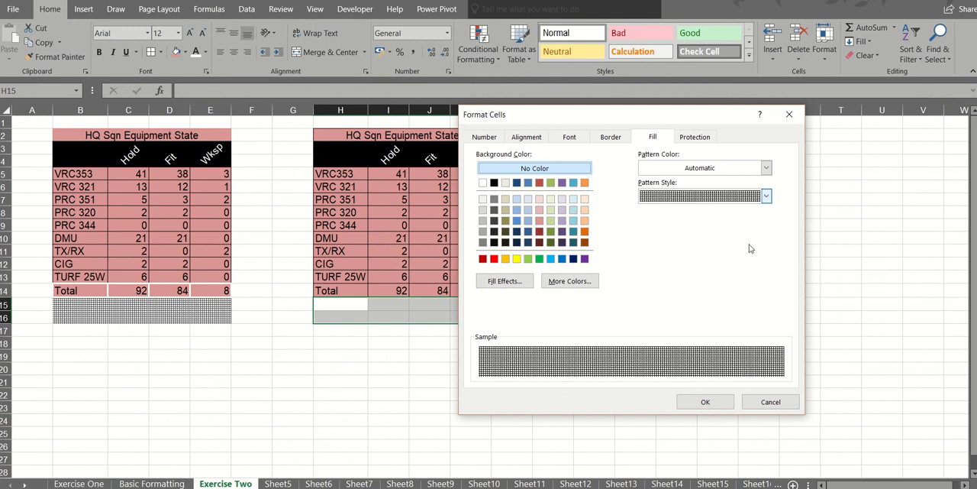
click(721, 405)
click(416, 353)
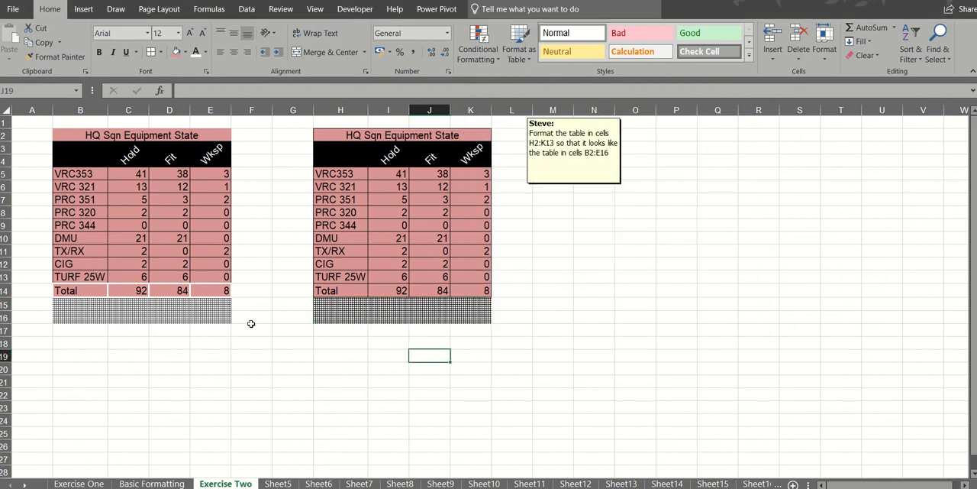
click(329, 314)
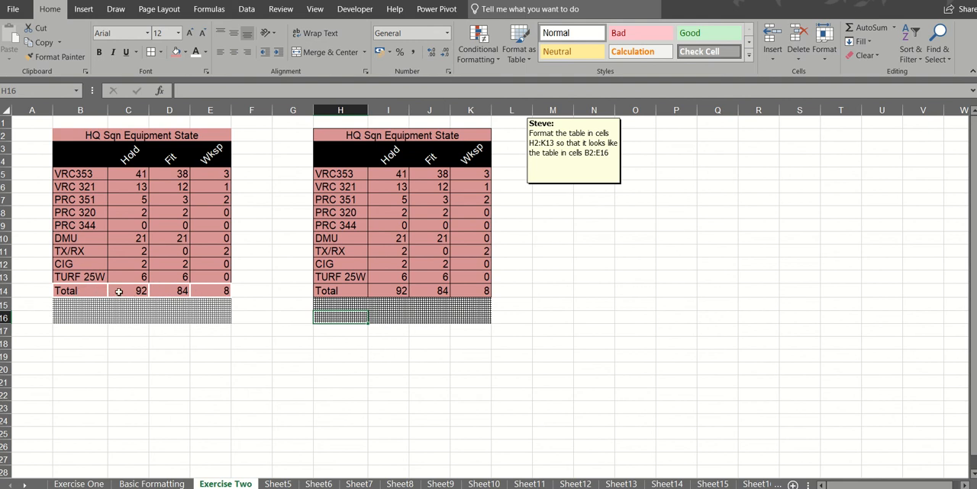
- Give the Total row H14:K14 thick white borders around the outline and between its cells
drag(328, 291, 477, 293)
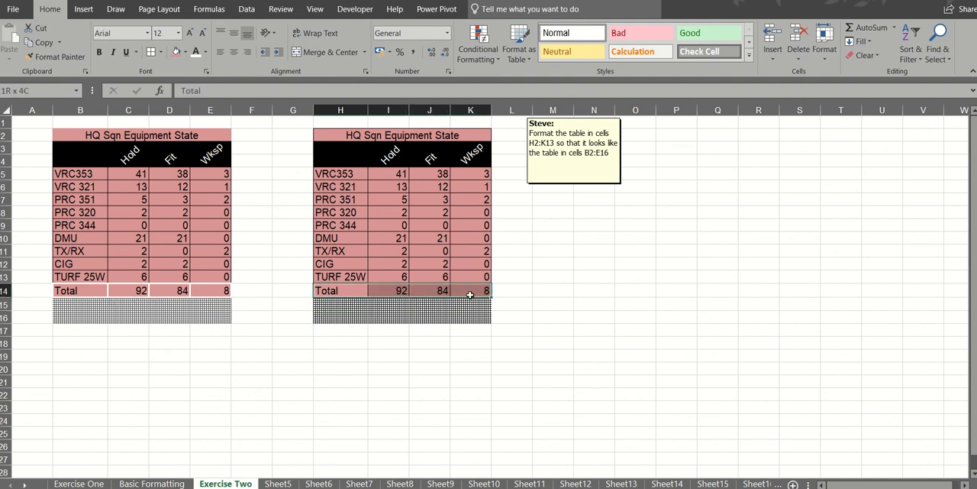
click(160, 52)
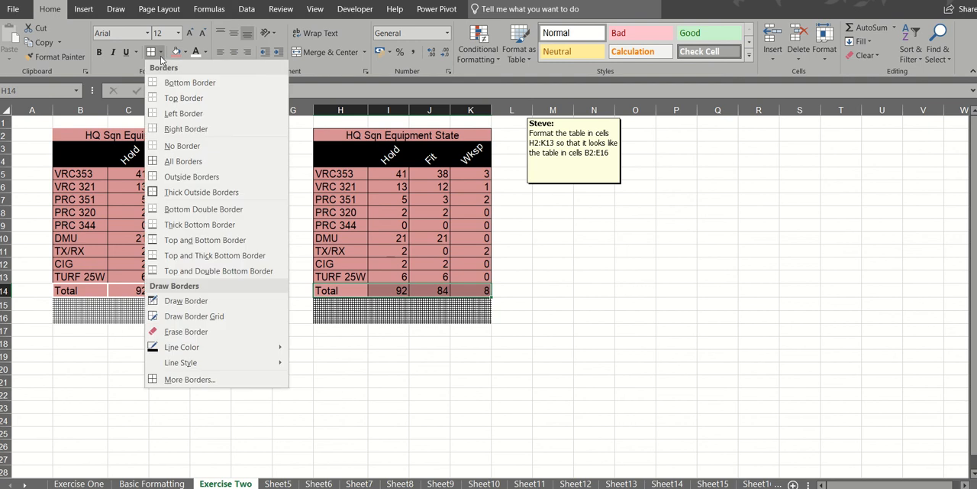
click(184, 379)
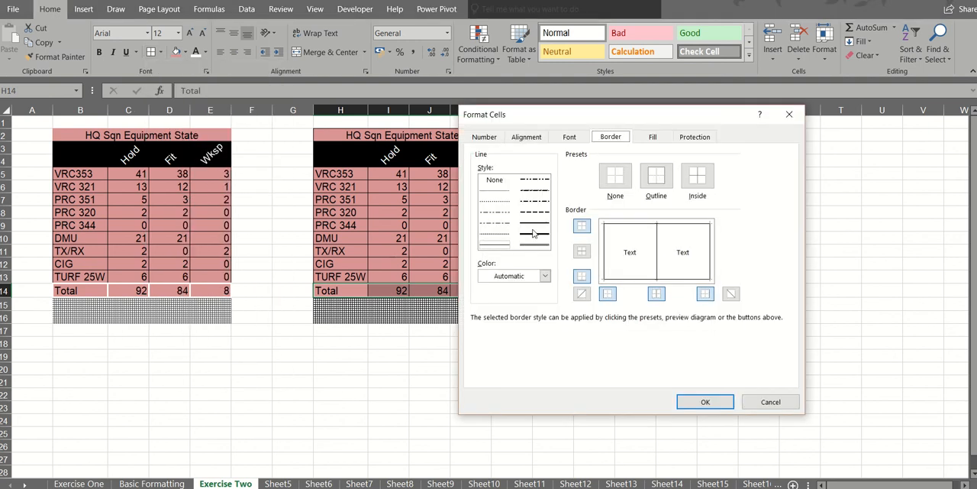
click(533, 245)
click(546, 275)
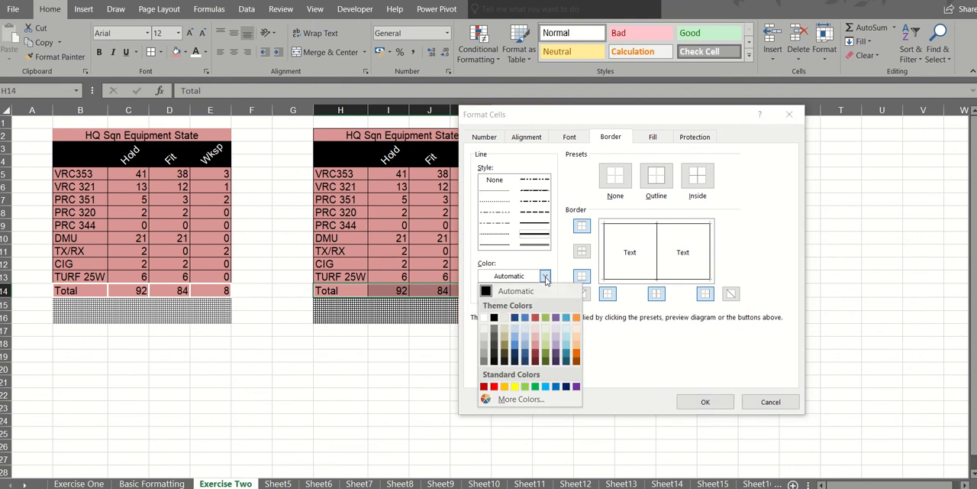
click(486, 317)
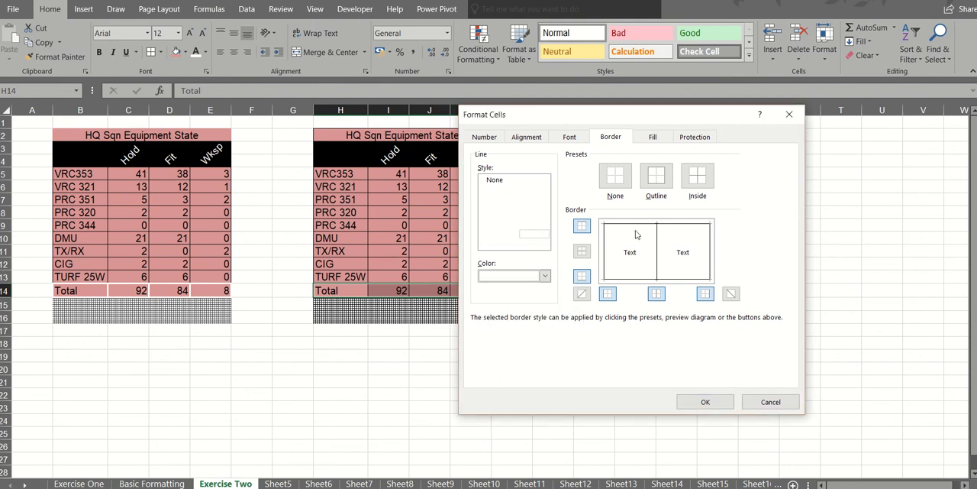
click(658, 176)
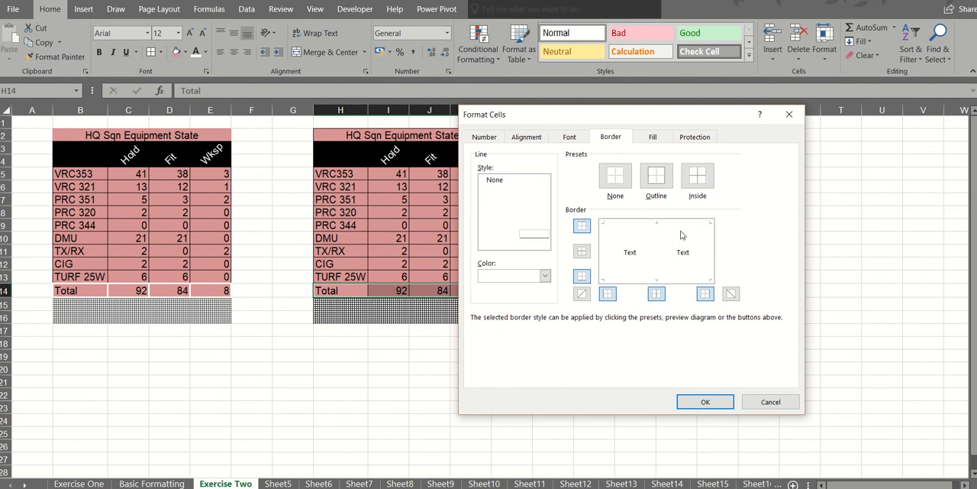
click(705, 402)
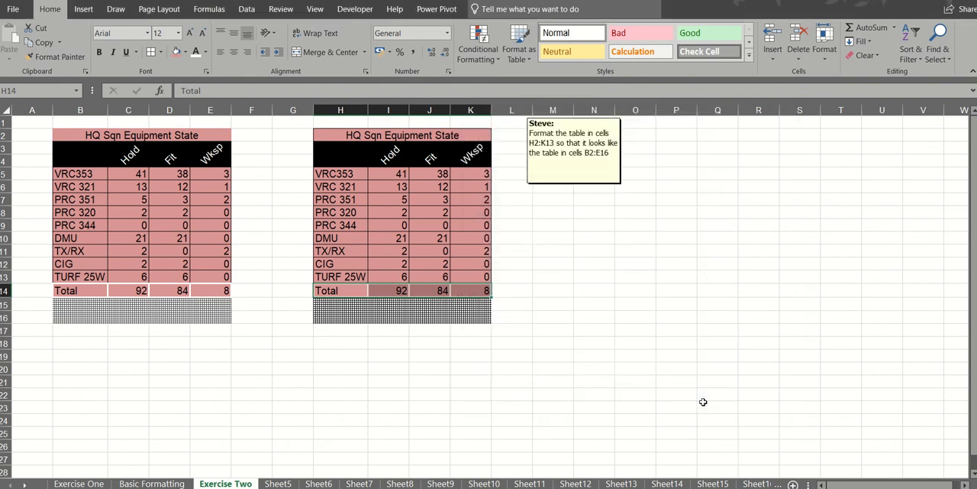
click(459, 364)
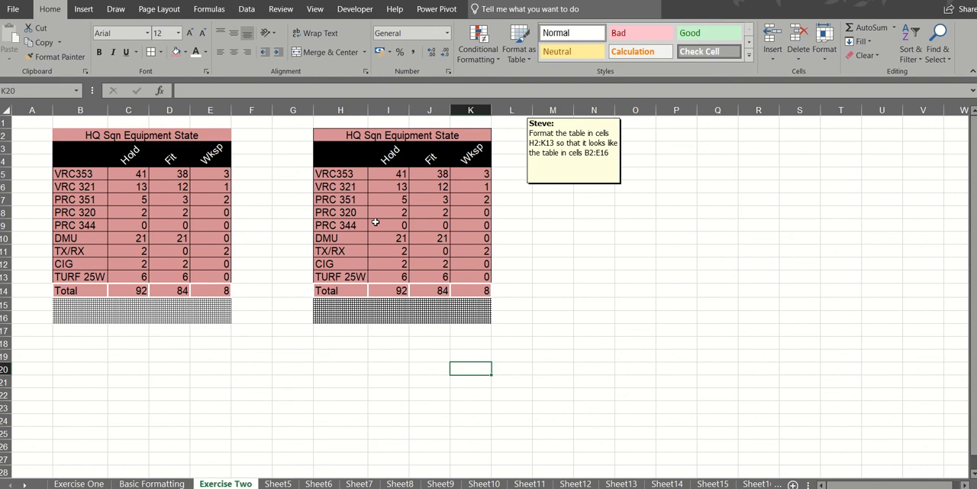